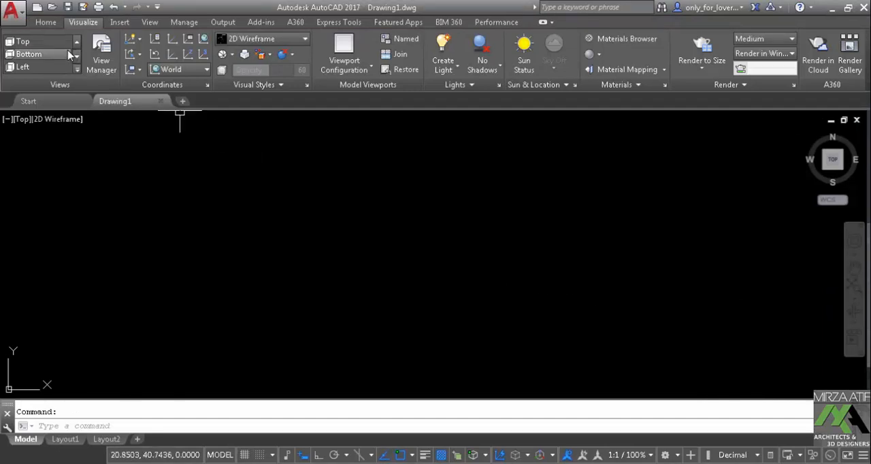
# Set the drawing length units to Architectural with a precision of 0'-0 1/8"
pyautogui.click(46, 22)
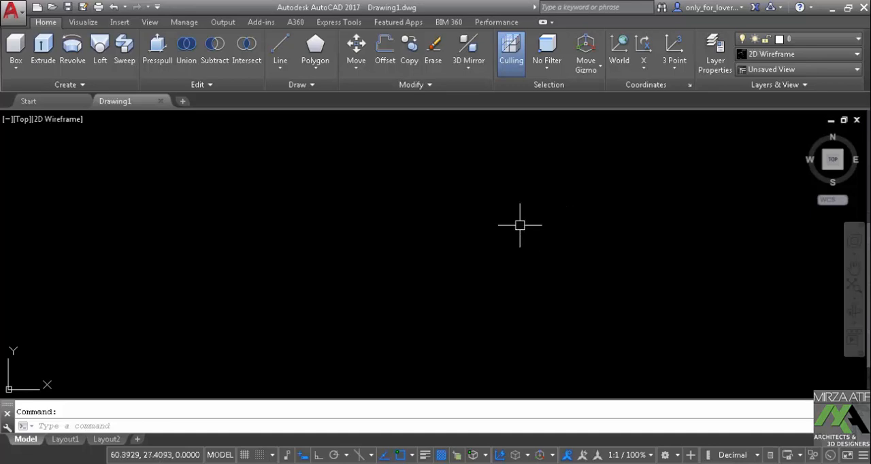
pyautogui.press('Return')
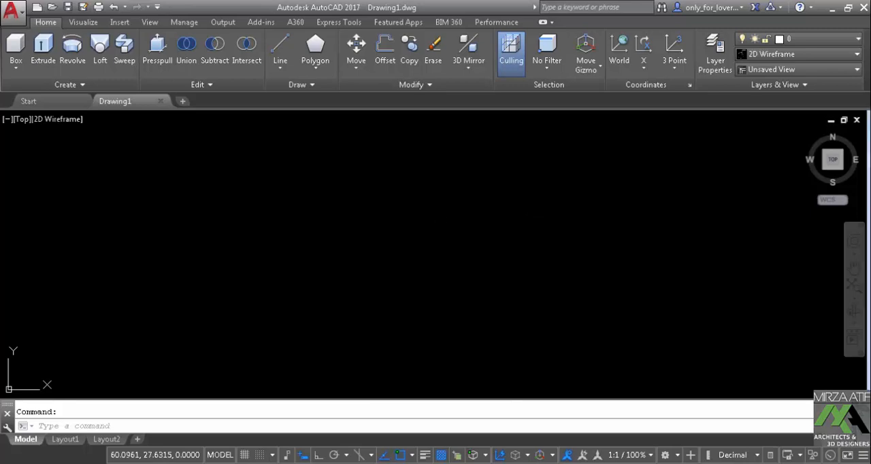
pyautogui.click(377, 147)
pyautogui.click(357, 158)
pyautogui.click(380, 173)
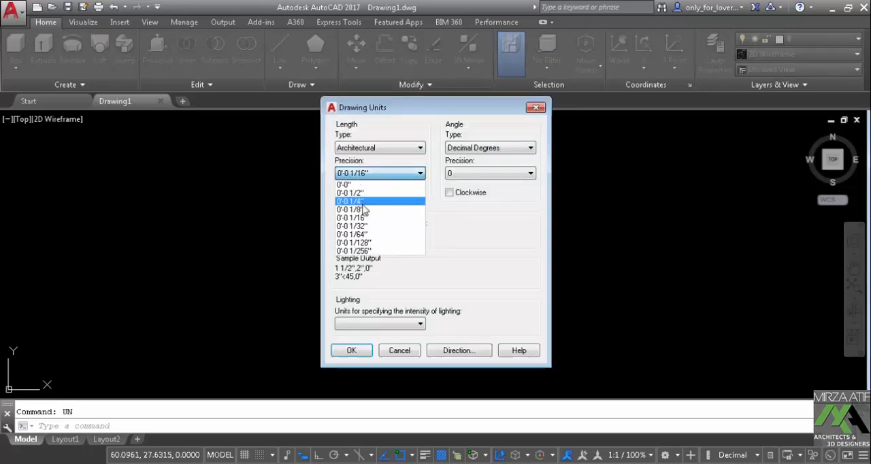
pyautogui.click(364, 209)
pyautogui.click(352, 350)
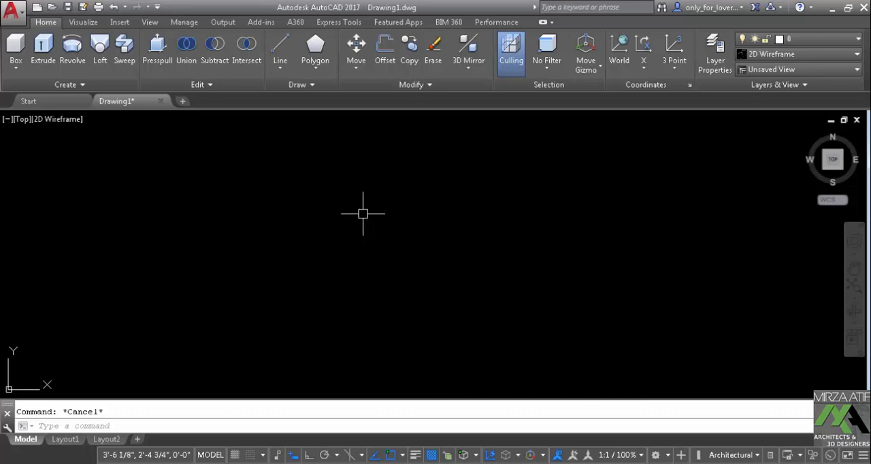
# Draw a single straight horizontal line with ortho on
pyautogui.write('l')
pyautogui.press('Return')
pyautogui.click(336, 265)
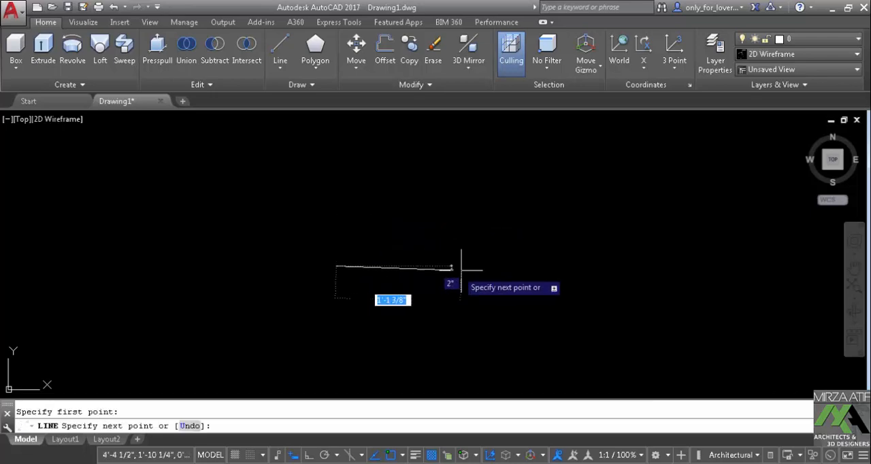
pyautogui.press('F8')
pyautogui.click(605, 264)
pyautogui.press('Return')
pyautogui.middleClick(531, 243)
pyautogui.middleClick(530, 243)
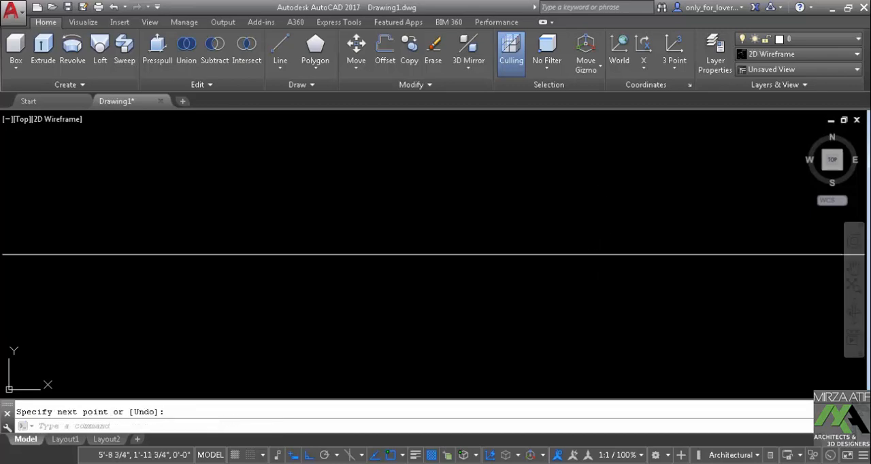
pyautogui.moveTo(530, 243); pyautogui.dragTo(512, 288, button='middle')
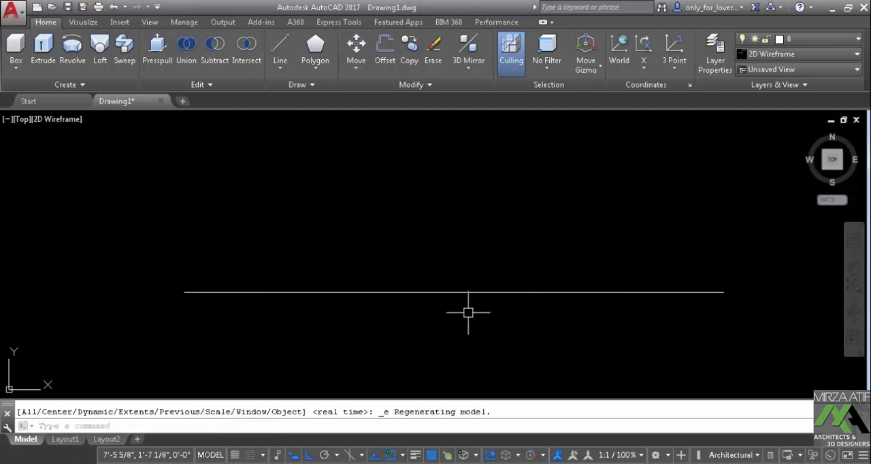
# Extrude the horizontal line to a height of 11'
pyautogui.write('EXT')
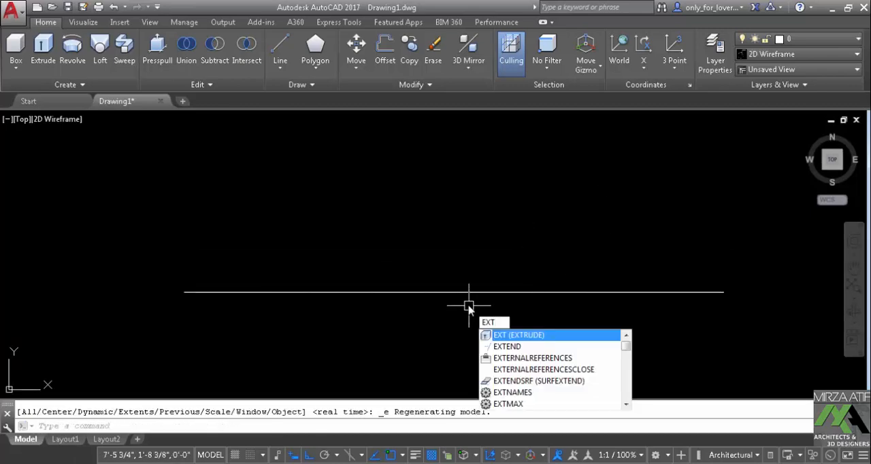
pyautogui.press('Return')
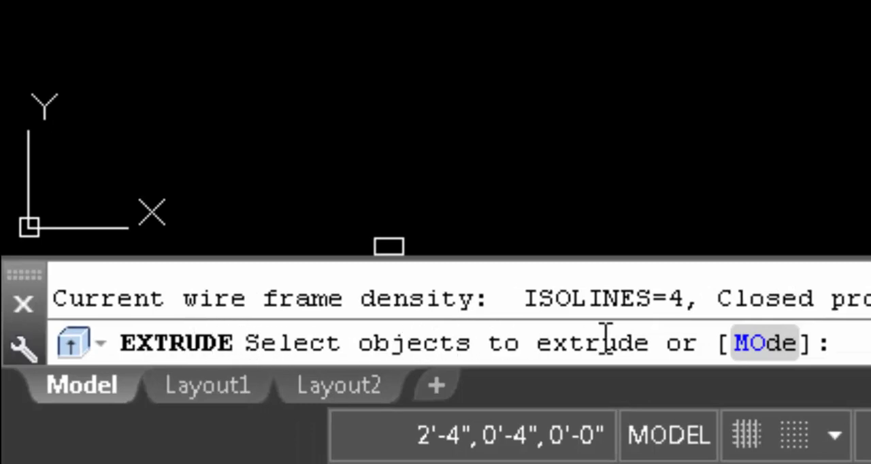
pyautogui.click(351, 292)
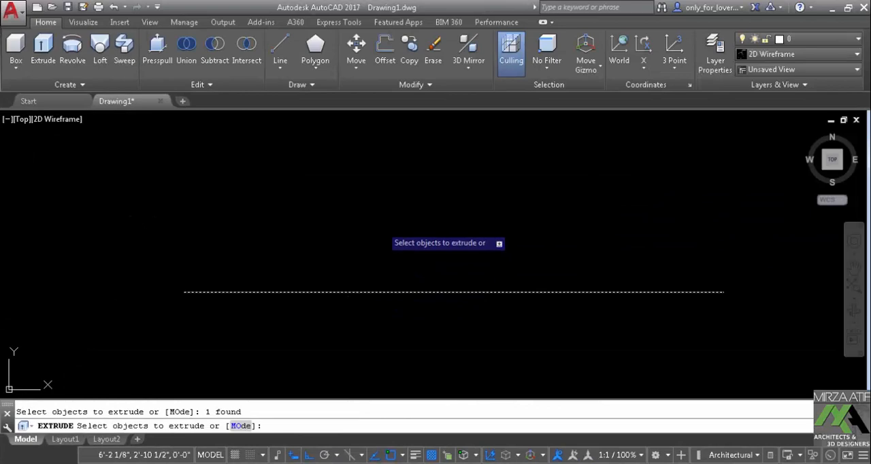
pyautogui.rightClick(385, 233)
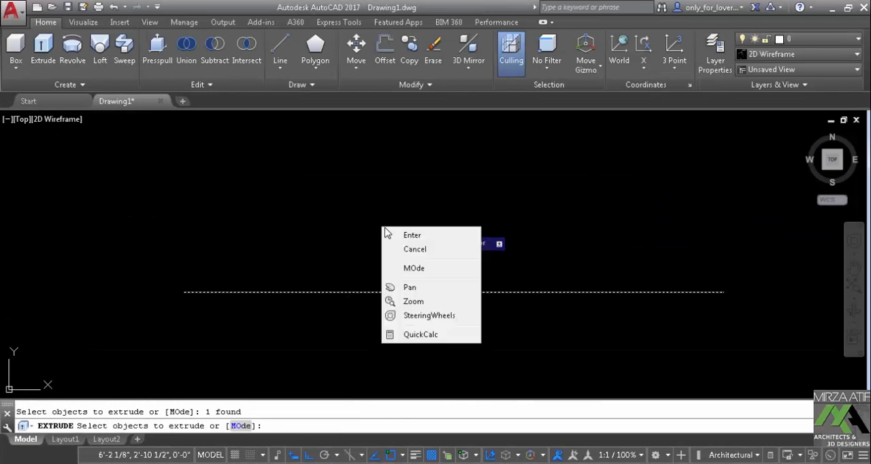
pyautogui.click(394, 236)
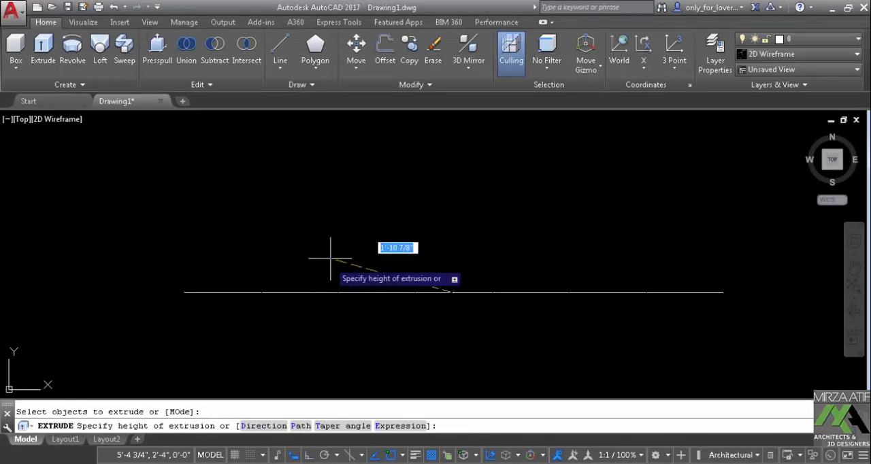
pyautogui.write('1')
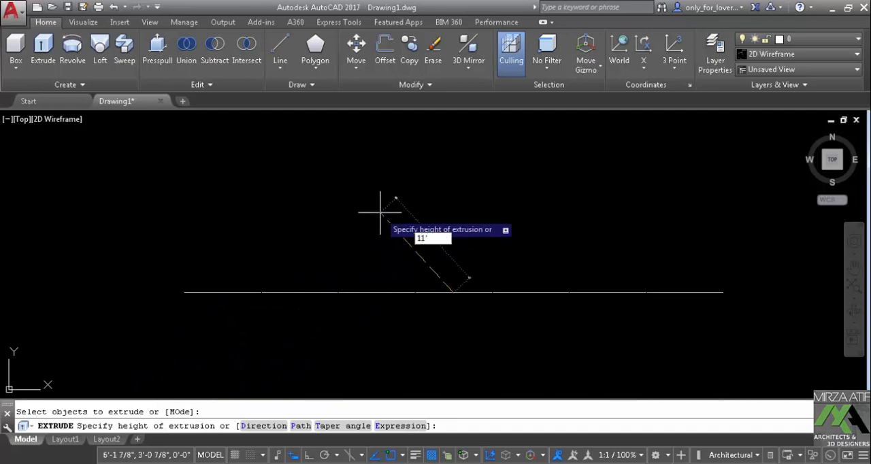
pyautogui.write("1'")
pyautogui.press('Return')
# Orbit to a 3D view of the extruded surface and apply the Shades of Gray visual style
pyautogui.keyDown('shift'); pyautogui.moveTo(390, 324); pyautogui.dragTo(456, 307, button='middle'); pyautogui.keyUp('shift')
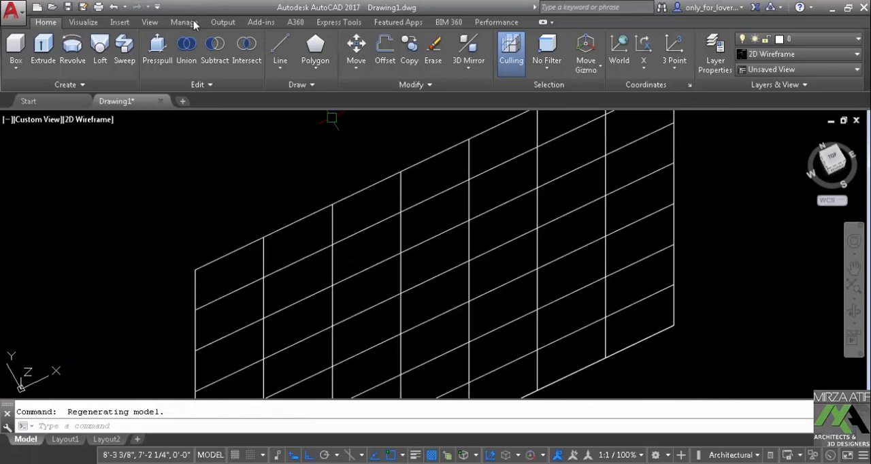
pyautogui.click(101, 23)
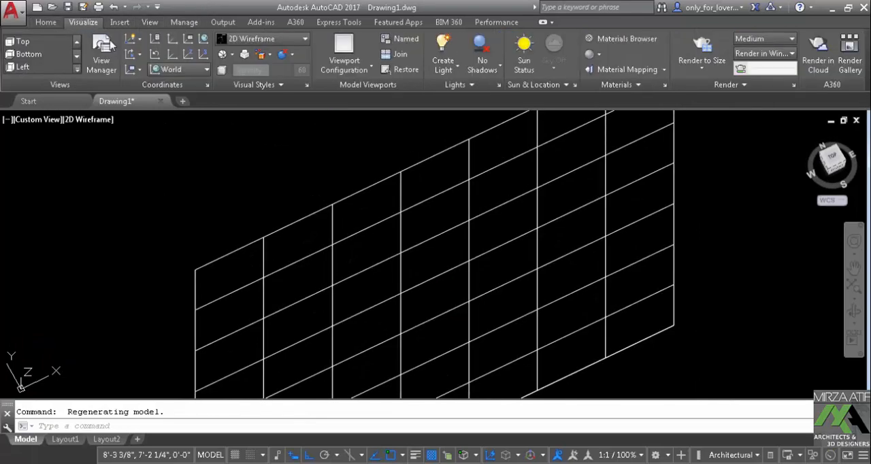
pyautogui.click(273, 39)
pyautogui.click(247, 160)
pyautogui.scroll(-4, 411, 214)
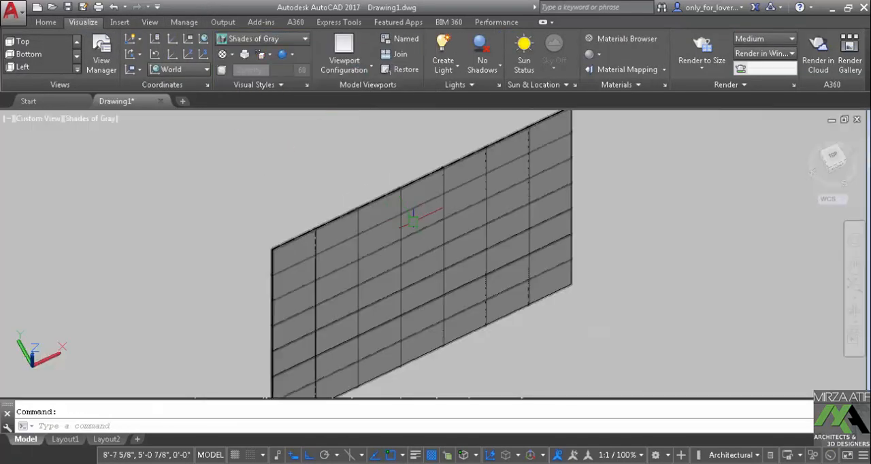
# Set the model view to SW Isometric
pyautogui.moveTo(419, 225); pyautogui.dragTo(376, 181, button='middle')
pyautogui.click(27, 42)
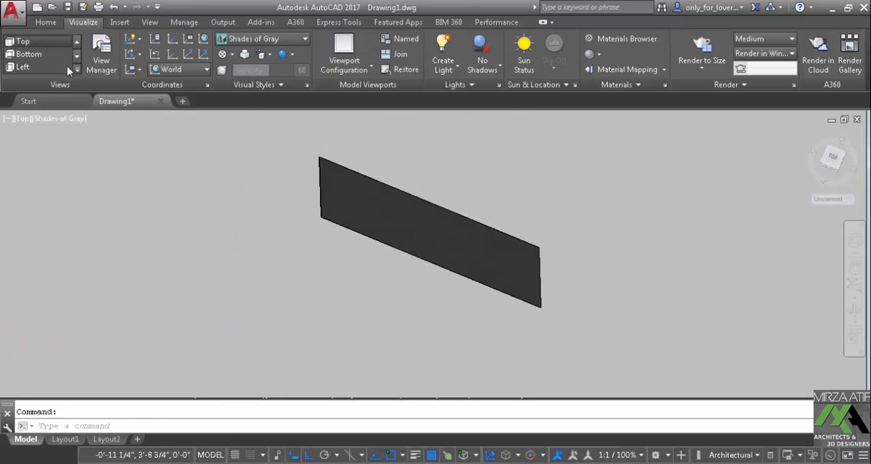
pyautogui.click(79, 68)
pyautogui.click(43, 117)
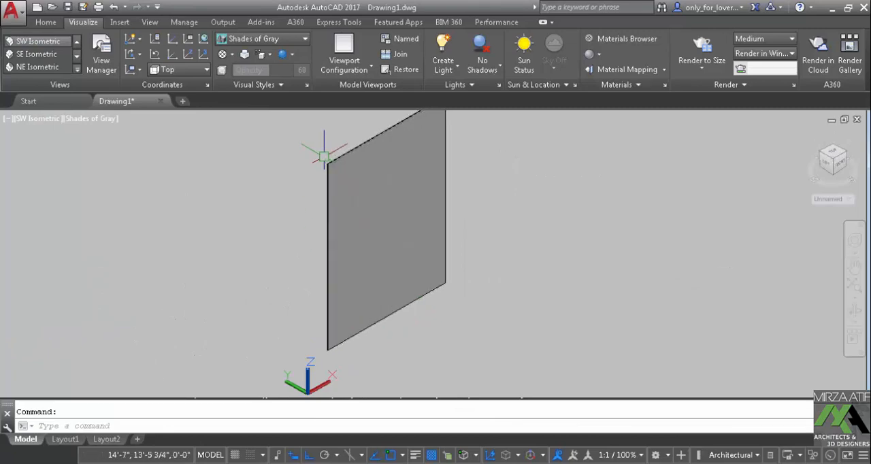
# Delete the extruded surface and its source line
pyautogui.moveTo(503, 209); pyautogui.dragTo(602, 244, button='middle')
pyautogui.click(540, 235)
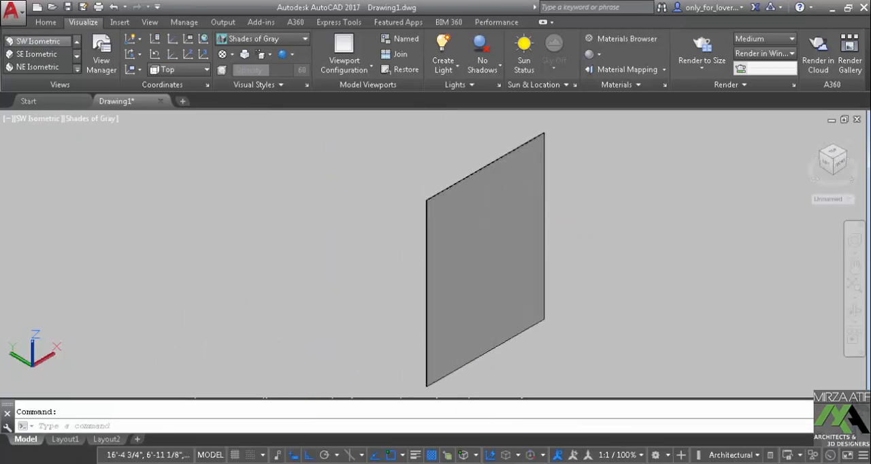
pyautogui.press('Delete')
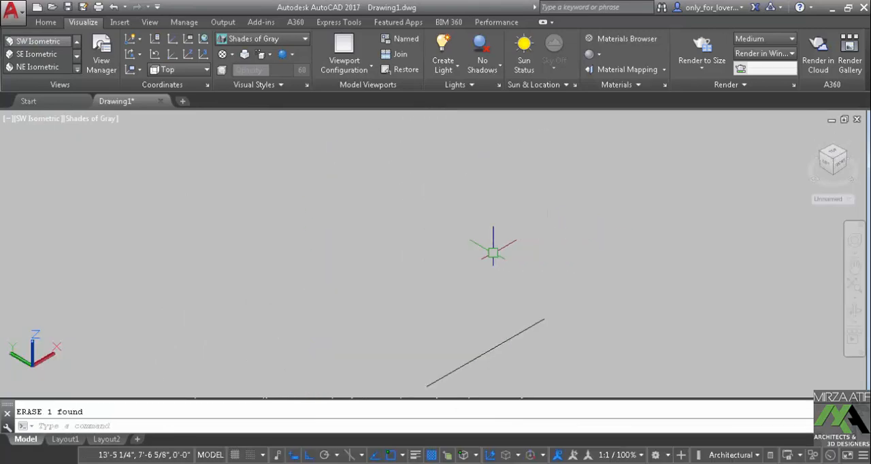
pyautogui.click(513, 336)
pyautogui.press('Delete')
pyautogui.write('RE')
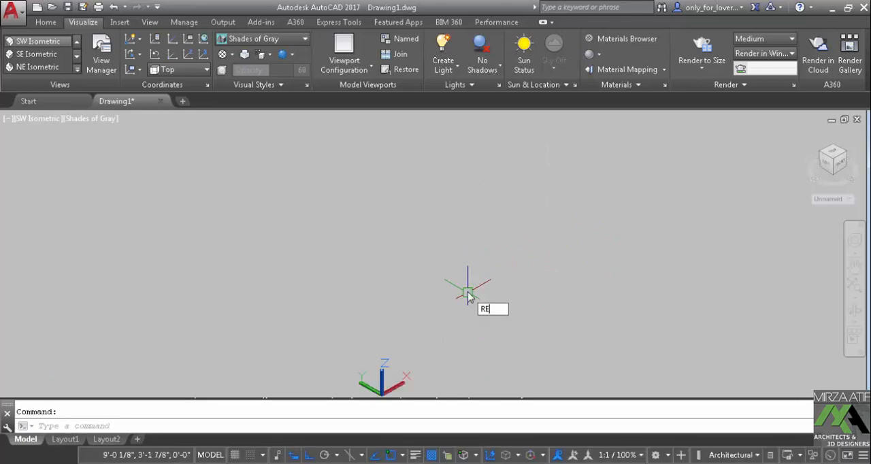
pyautogui.write('C')
pyautogui.press('Return')
pyautogui.click(432, 314)
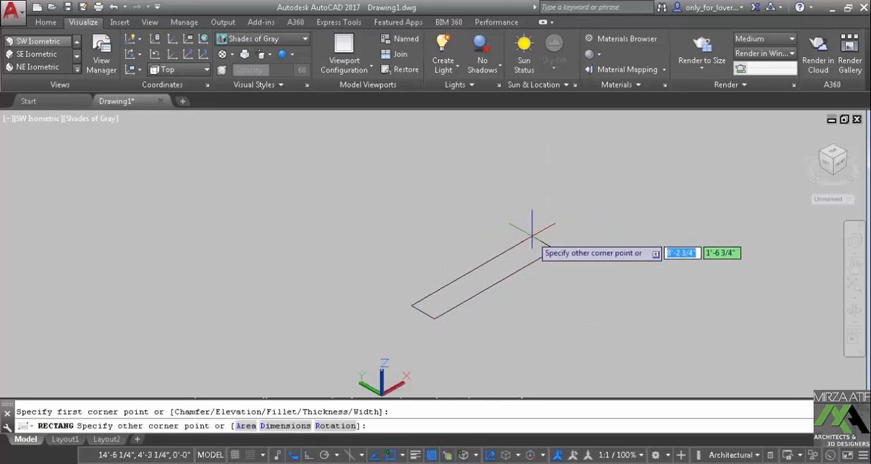
pyautogui.write('@')
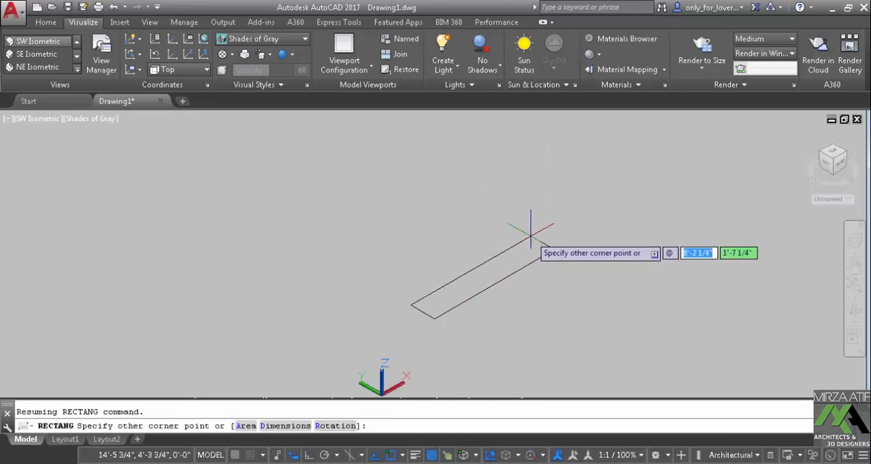
pyautogui.write('12')
pyautogui.press('Tab')
pyautogui.press('Return')
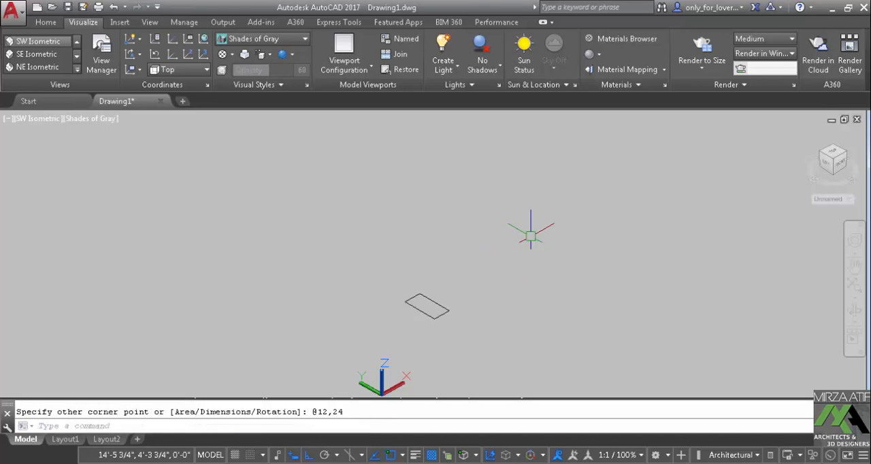
# Extrude the 12 by 24 rectangle to a height of 11' as a solid column
pyautogui.scroll(3, 453, 311)
pyautogui.write('EX')
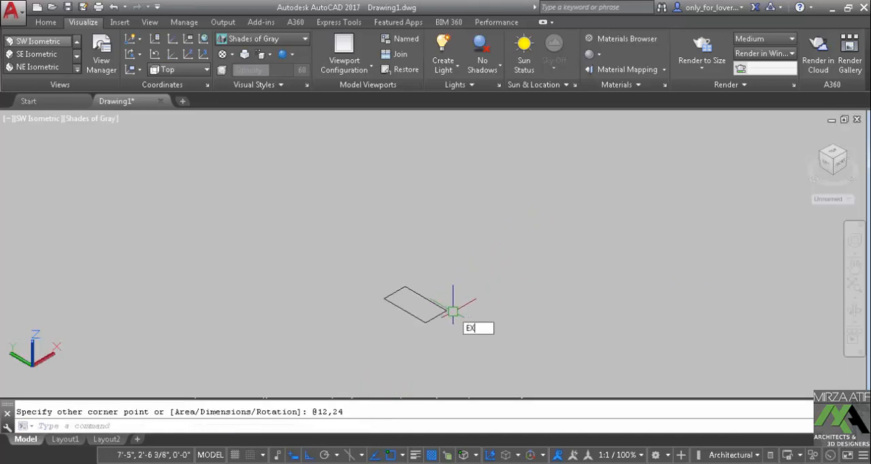
pyautogui.write('T')
pyautogui.press('Return')
pyautogui.click(434, 300)
pyautogui.rightClick(445, 272)
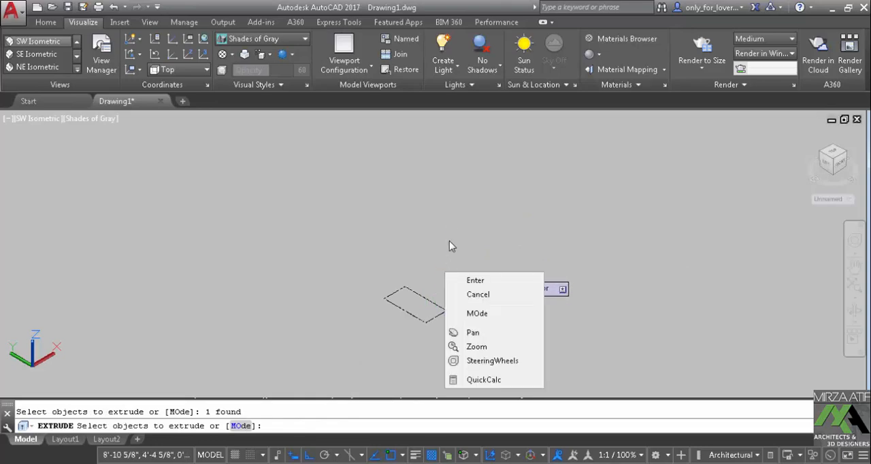
pyautogui.click(475, 281)
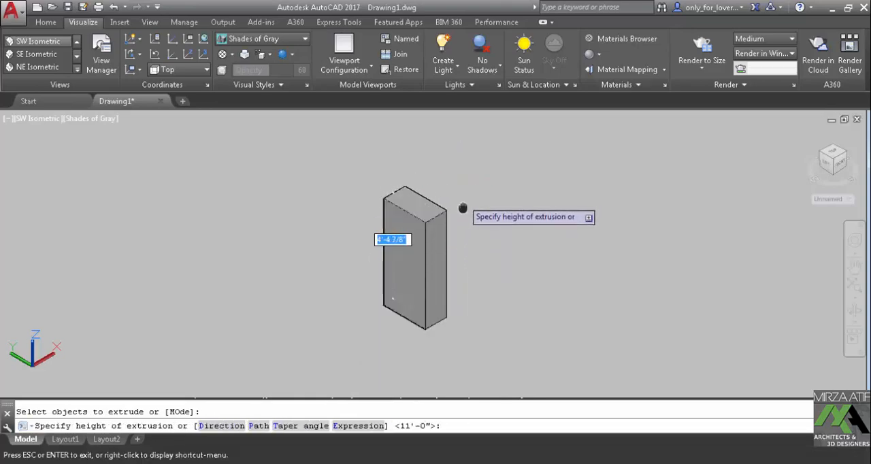
pyautogui.moveTo(461, 164); pyautogui.dragTo(449, 294, button='middle')
pyautogui.write("11'")
pyautogui.press('Return')
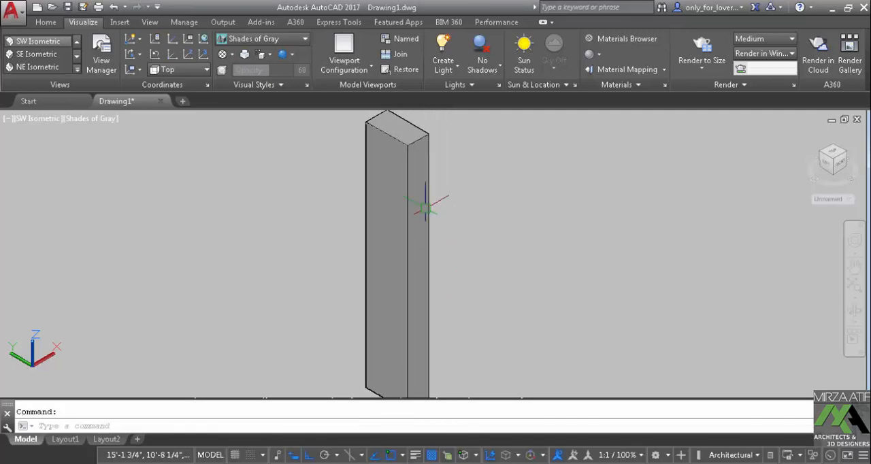
# Create a solid box beside the extruded column with a 12 by 24 base and a height of 11'
pyautogui.scroll(-2, 425, 204)
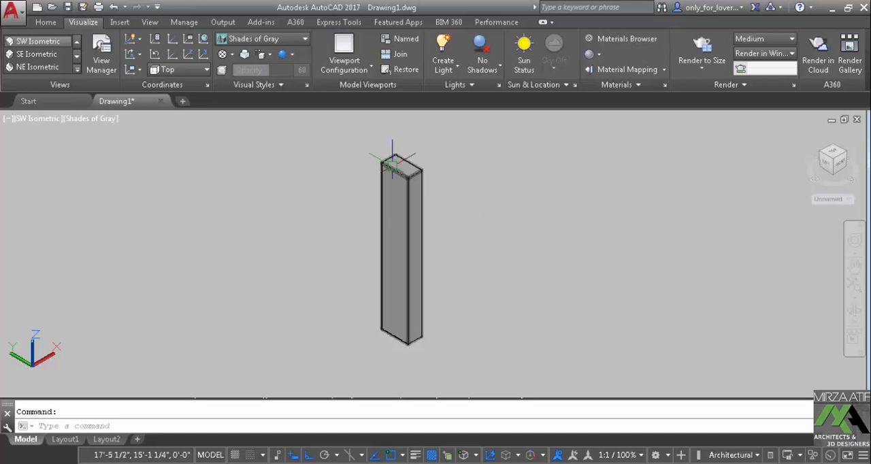
pyautogui.click(46, 22)
pyautogui.click(19, 49)
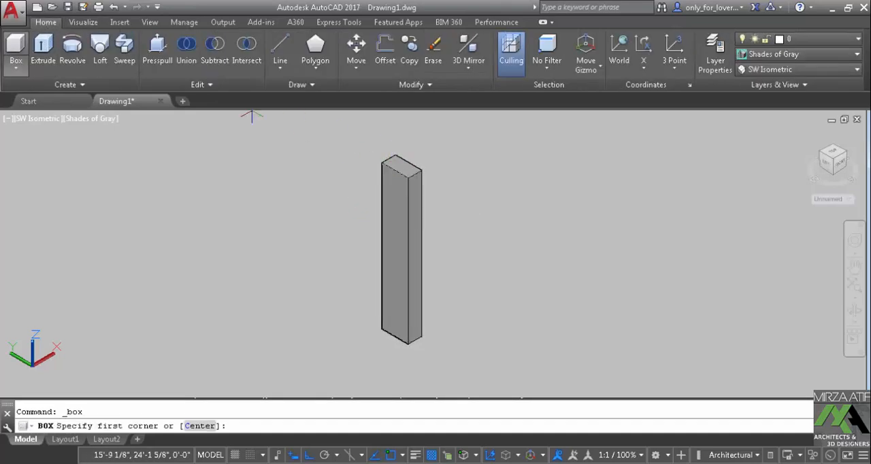
pyautogui.moveTo(308, 385); pyautogui.dragTo(346, 292, button='middle')
pyautogui.click(349, 304)
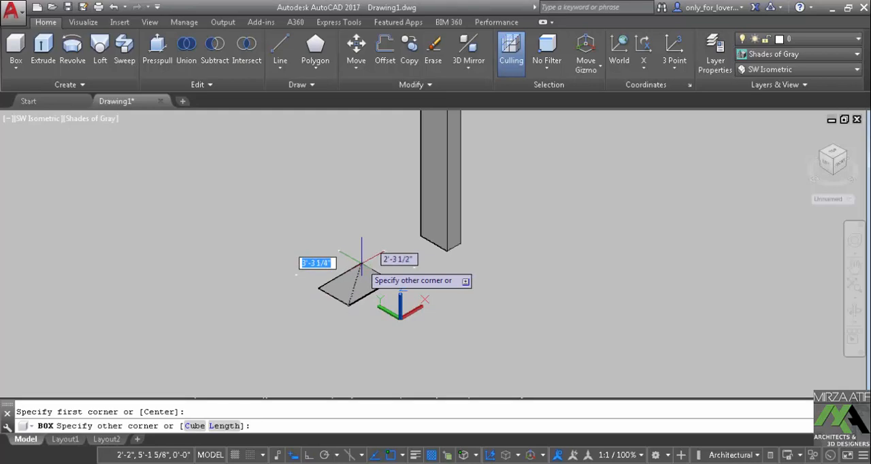
pyautogui.write('12,24')
pyautogui.press('Return')
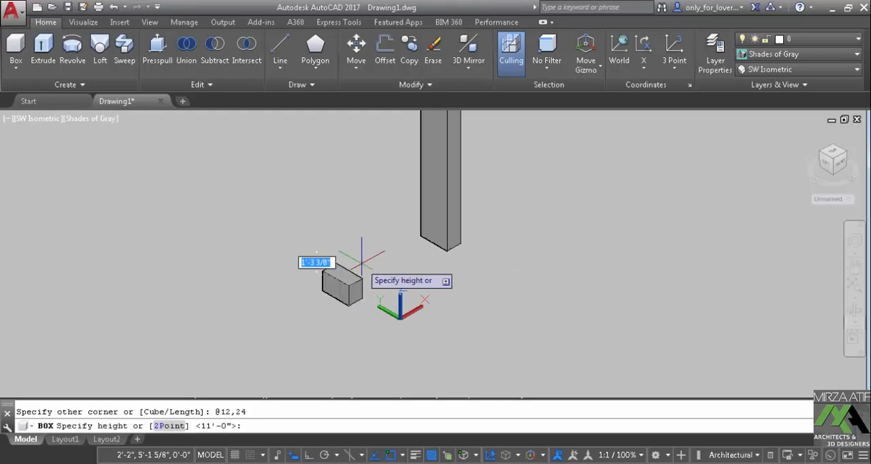
pyautogui.write('11')
pyautogui.press('Return')
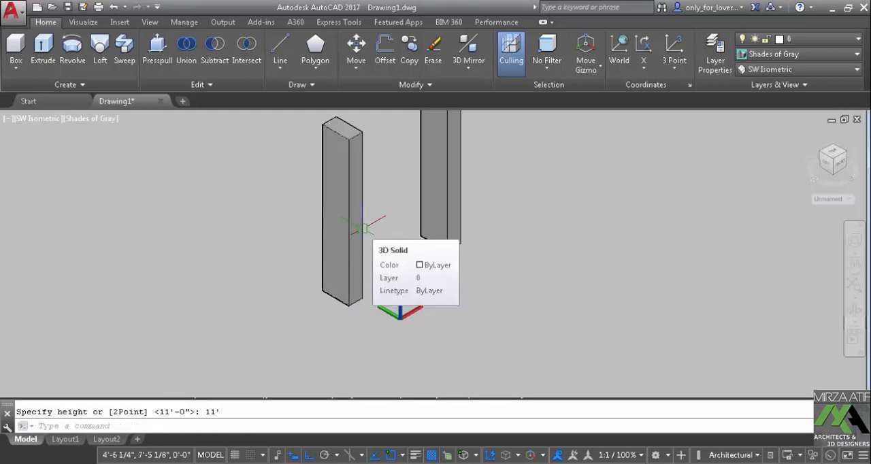
# Move the new box by its right base corner onto the front base corner of the extruded column
pyautogui.moveTo(359, 230); pyautogui.dragTo(307, 317, button='middle')
pyautogui.write('m')
pyautogui.press('Return')
pyautogui.click(311, 325)
pyautogui.press('Return')
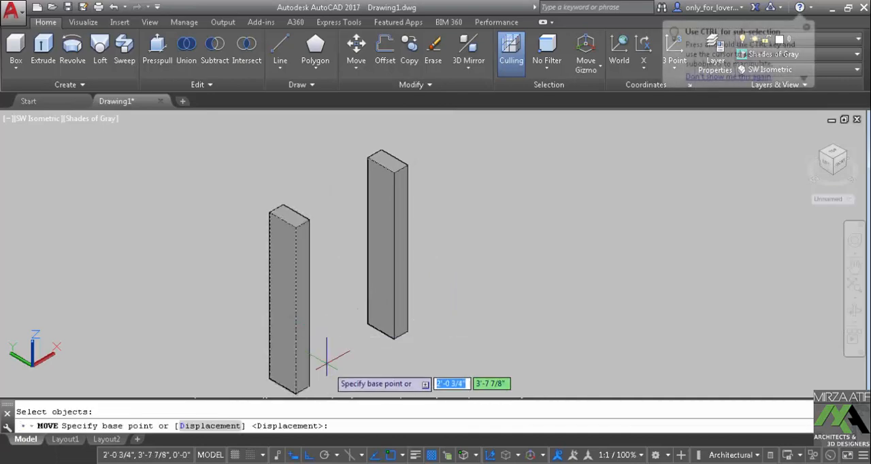
pyautogui.click(307, 386)
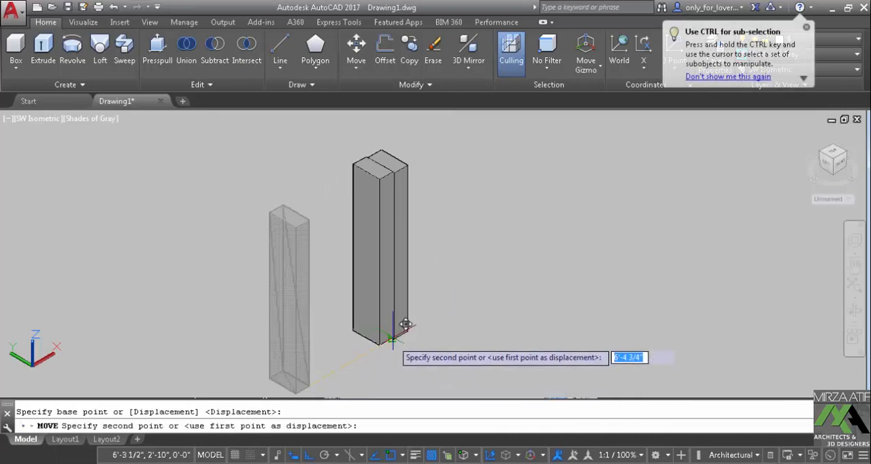
pyautogui.click(403, 328)
pyautogui.scroll(1, 408, 246)
pyautogui.scroll(1, 395, 206)
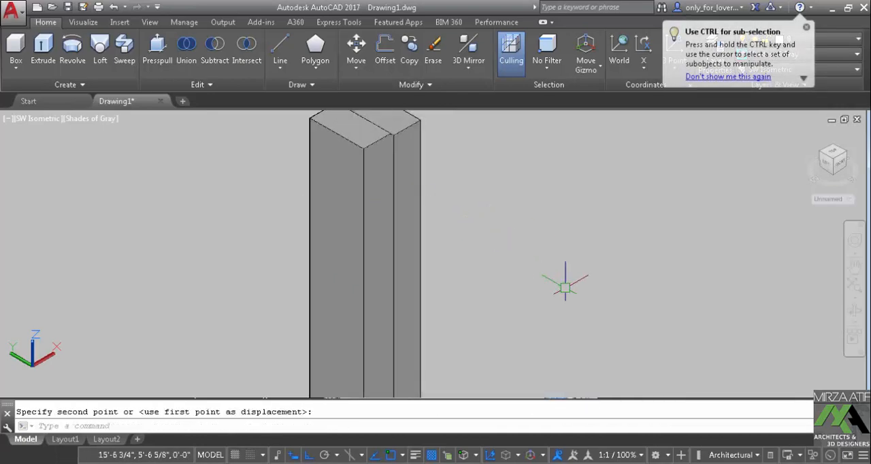
# Move the front box by its upper back corner onto the adjacent top corner of the extruded column so they align
pyautogui.keyDown('shift'); pyautogui.moveTo(545, 308); pyautogui.dragTo(537, 333, button='middle'); pyautogui.keyUp('shift')
pyautogui.write('m')
pyautogui.press('Return')
pyautogui.scroll(5, 399, 146)
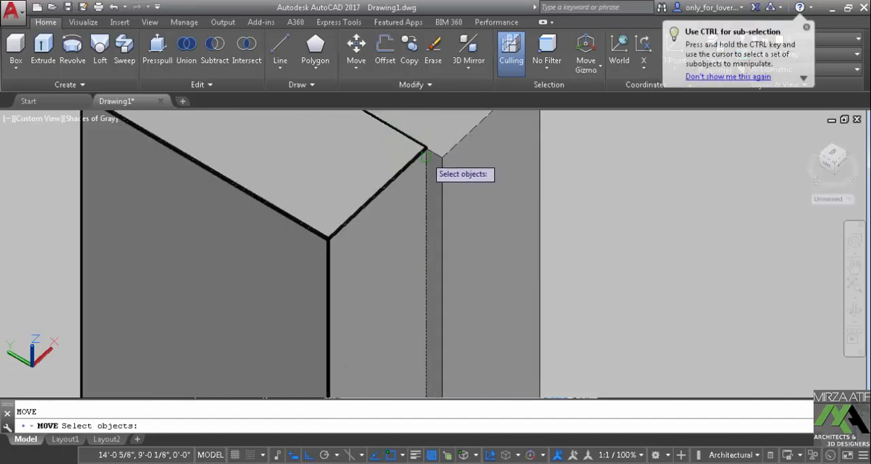
pyautogui.click(427, 155)
pyautogui.press('Return')
pyautogui.click(428, 150)
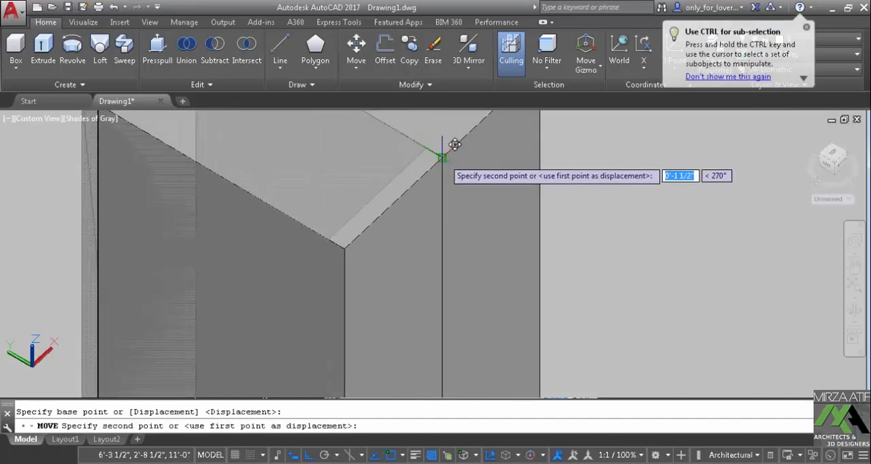
# Select both adjoining columns and erase them from the drawing
pyautogui.scroll(-6, 444, 160)
pyautogui.moveTo(478, 239); pyautogui.dragTo(401, 171, button='middle')
pyautogui.scroll(-2, 402, 174)
pyautogui.moveTo(401, 227)
pyautogui.keyDown('shift'); pyautogui.mouseDown(button='middle')
pyautogui.moveTo(372, 177)
pyautogui.moveTo(449, 266)
pyautogui.moveTo(420, 213)
pyautogui.moveTo(245, 157)
pyautogui.moveTo(396, 190)
pyautogui.moveTo(442, 231)
pyautogui.moveTo(447, 256)
pyautogui.moveTo(453, 235)
pyautogui.moveTo(391, 190)
pyautogui.mouseUp(button='middle'); pyautogui.keyUp('shift')
pyautogui.scroll(-2, 453, 235)
pyautogui.click(423, 205)
pyautogui.click(304, 163)
pyautogui.write('e')
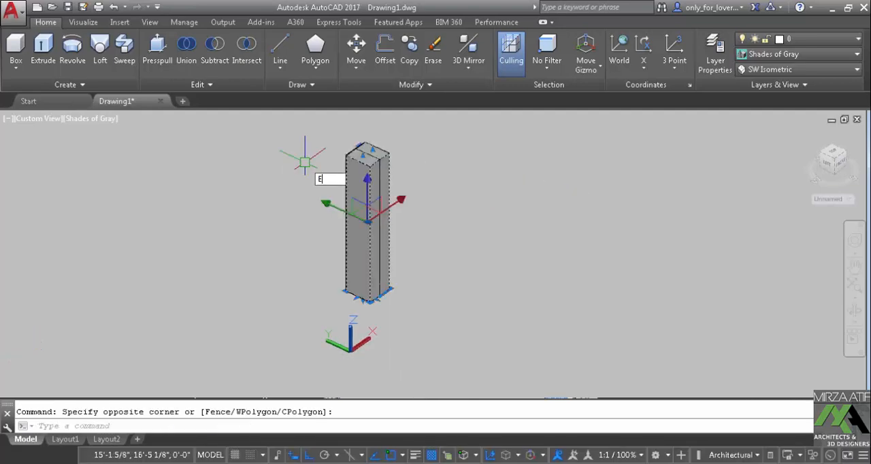
pyautogui.press('Return')
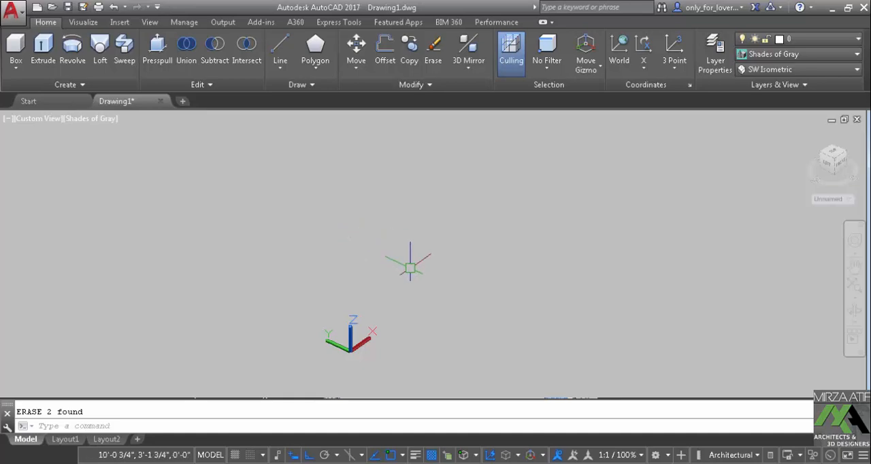
# Open the ROOM drawing from the Tasks folder and set its view to SW Isometric
pyautogui.click(52, 12)
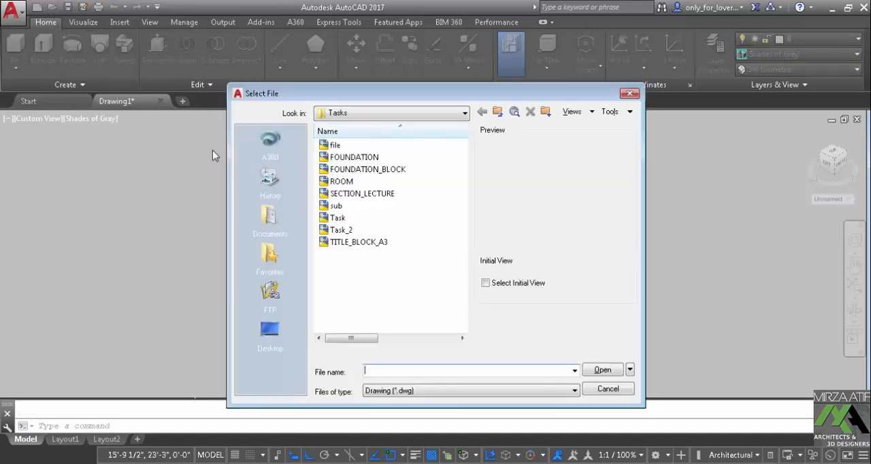
pyautogui.click(336, 181)
pyautogui.click(602, 371)
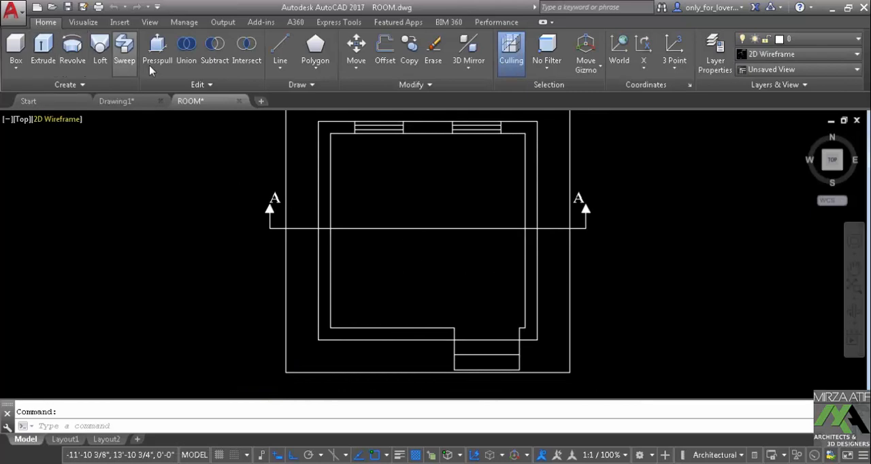
pyautogui.click(83, 22)
pyautogui.click(79, 71)
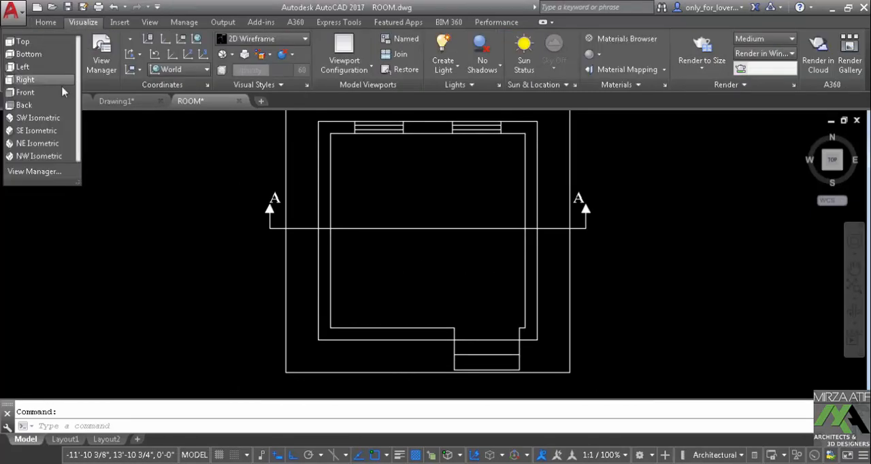
pyautogui.click(38, 117)
# Delete the section line across the room plan and the A section markers at both of its ends
pyautogui.click(414, 249)
pyautogui.press('Delete')
pyautogui.click(525, 141)
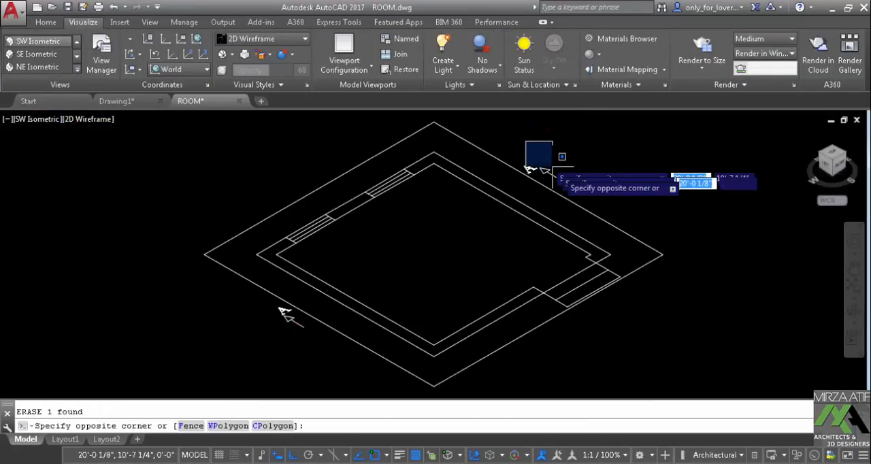
pyautogui.click(591, 210)
pyautogui.click(507, 147)
pyautogui.click(586, 213)
pyautogui.press('Delete')
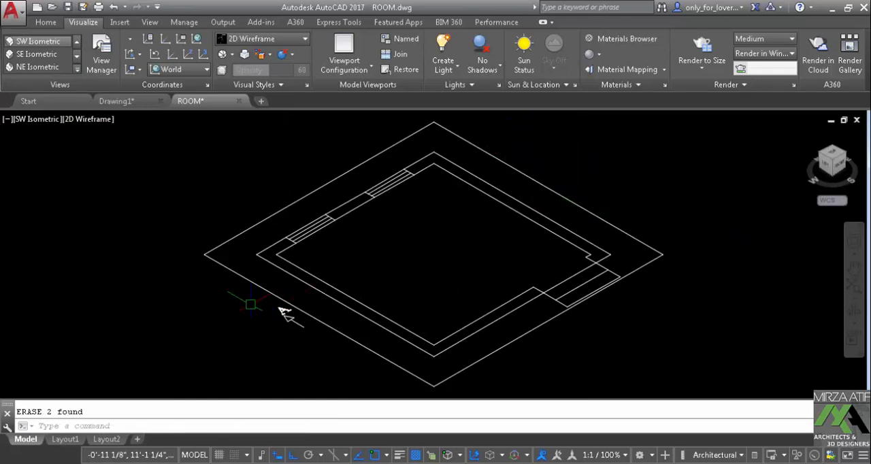
pyautogui.click(250, 303)
pyautogui.click(359, 352)
pyautogui.press('Delete')
# Create an 11' high box on the short window-wall segment, from the window's outer corner to the room's nearby inner corner
pyautogui.moveTo(508, 312); pyautogui.dragTo(501, 313, button='middle')
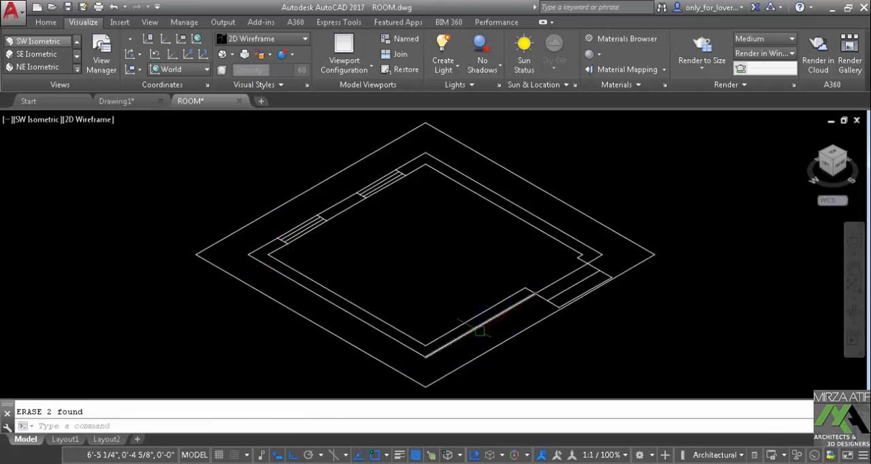
pyautogui.scroll(4, 256, 254)
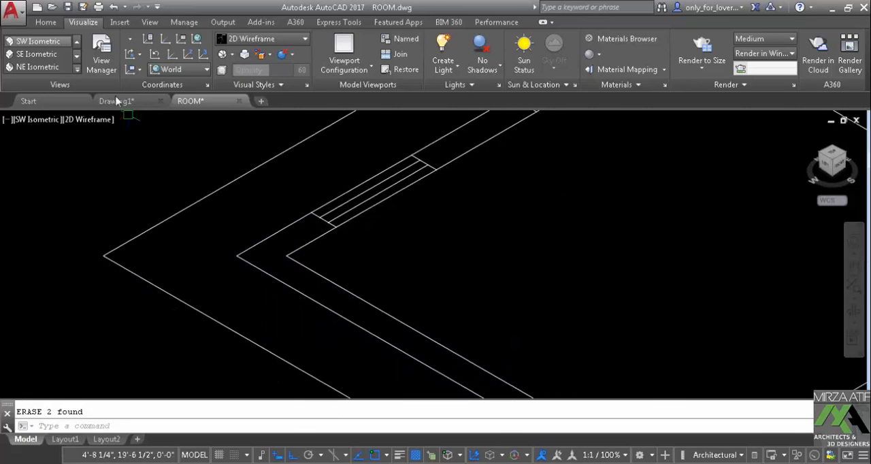
pyautogui.click(46, 22)
pyautogui.click(16, 51)
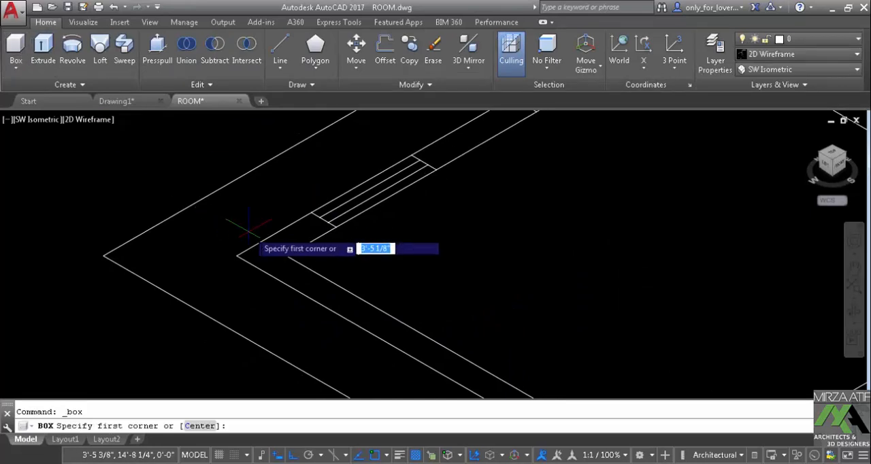
pyautogui.click(311, 213)
pyautogui.click(287, 255)
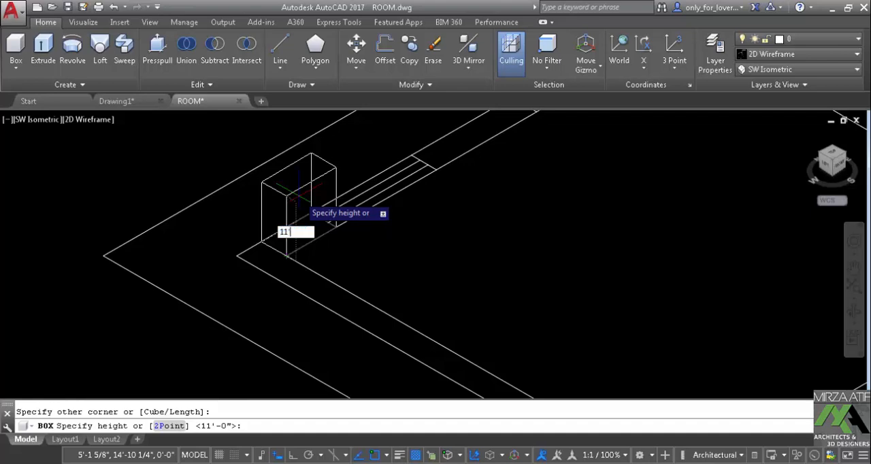
pyautogui.press('Return')
# Create an 11' high box along the southwest side wall, from its outer far corner to the room's inner near corner
pyautogui.scroll(-2, 293, 231)
pyautogui.moveTo(297, 262); pyautogui.dragTo(140, 199, button='middle')
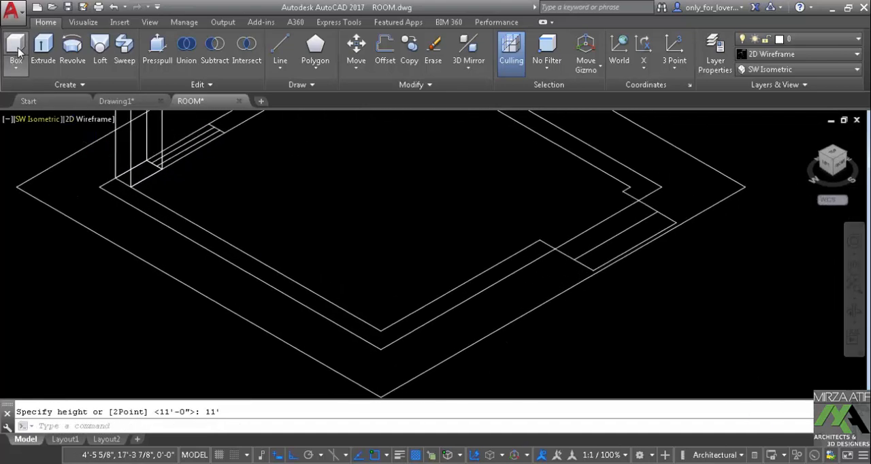
pyautogui.click(19, 52)
pyautogui.click(100, 178)
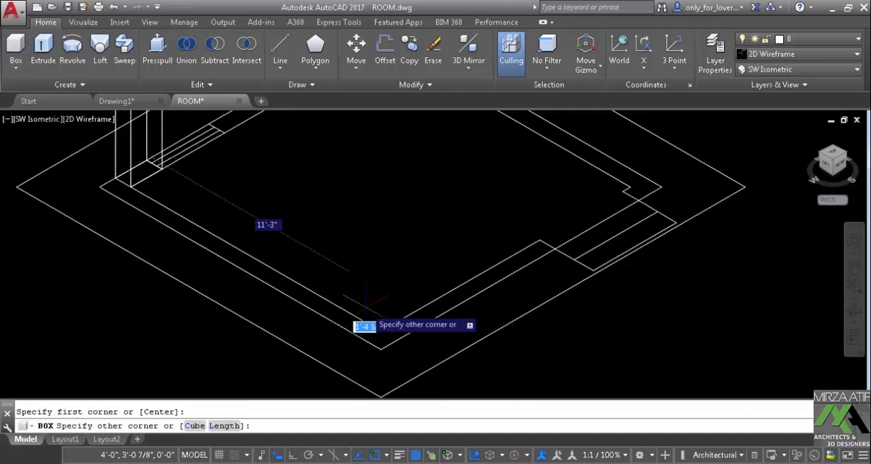
pyautogui.click(381, 336)
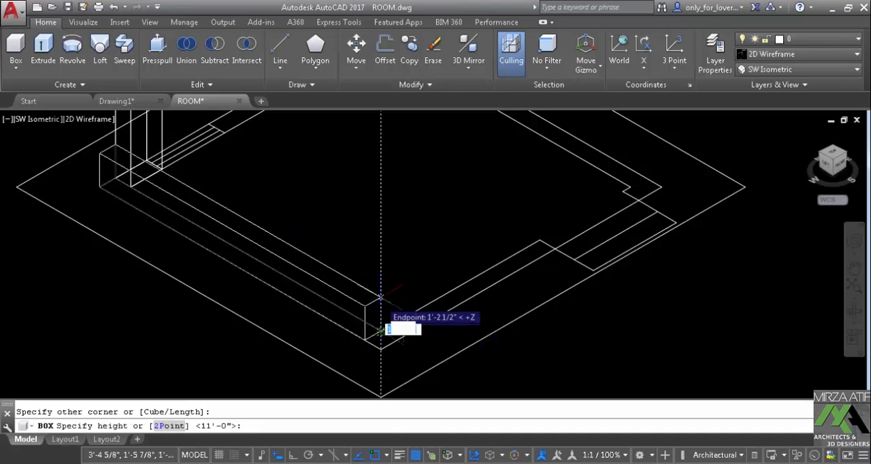
pyautogui.press('Return')
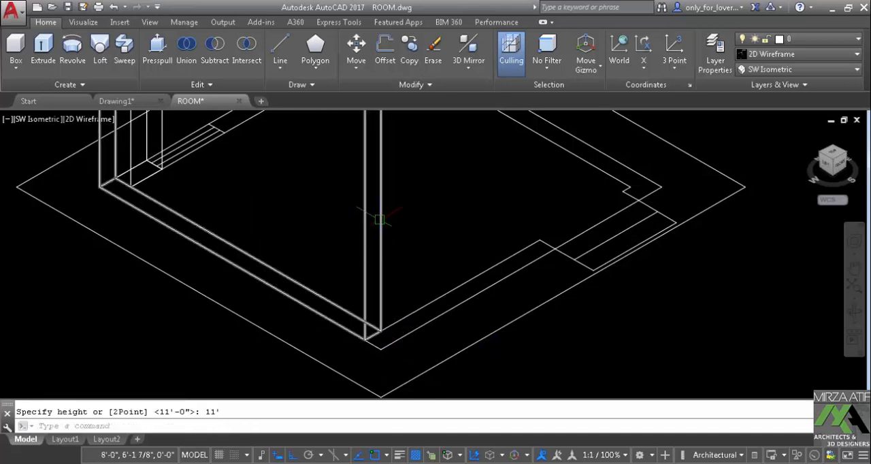
# Change the visual style of the room model to Shades of Gray
pyautogui.scroll(-4, 373, 318)
pyautogui.click(83, 23)
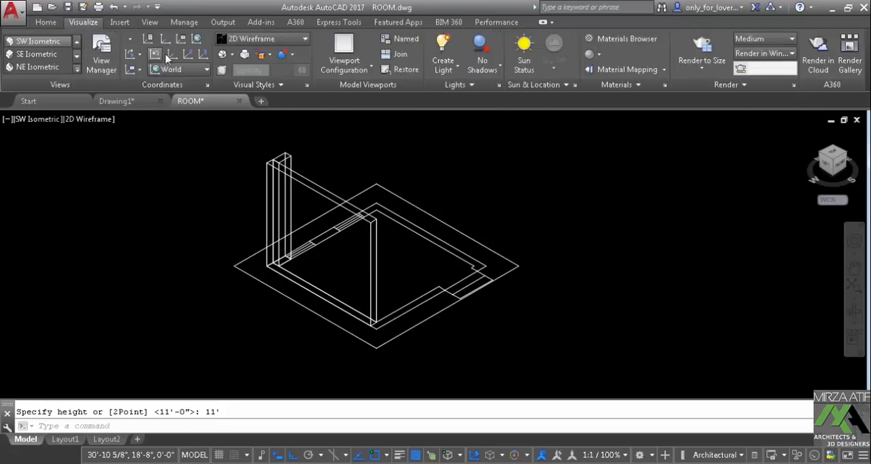
pyautogui.click(243, 163)
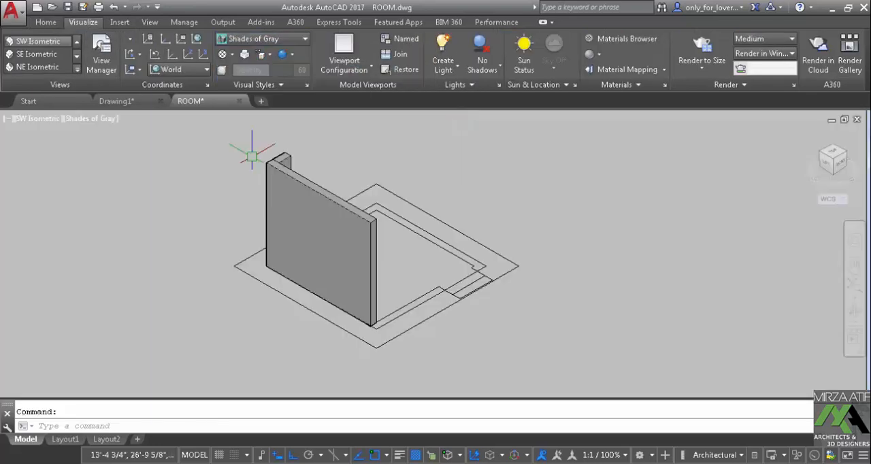
# Create an 11' high box along the entrance wall, from the outer plan corner beside the finished side wall to the door opening
pyautogui.keyDown('shift'); pyautogui.moveTo(432, 279); pyautogui.dragTo(302, 272, button='middle'); pyautogui.keyUp('shift')
pyautogui.scroll(2, 349, 270)
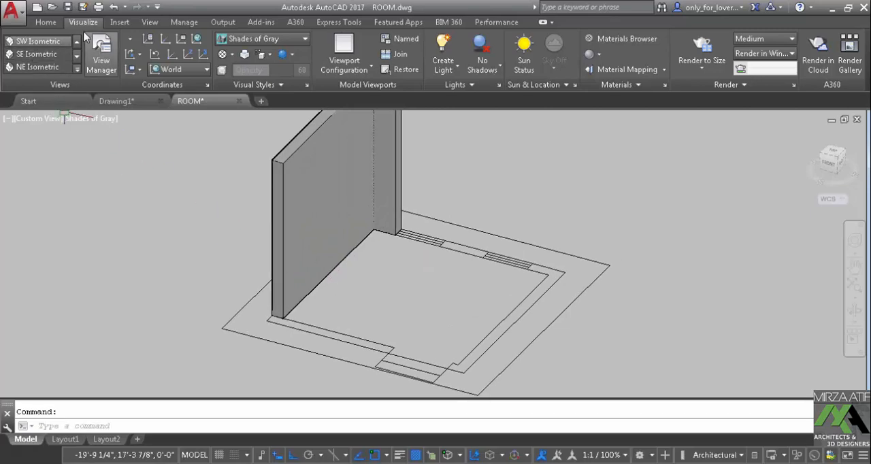
pyautogui.click(46, 23)
pyautogui.click(16, 47)
pyautogui.scroll(3, 261, 306)
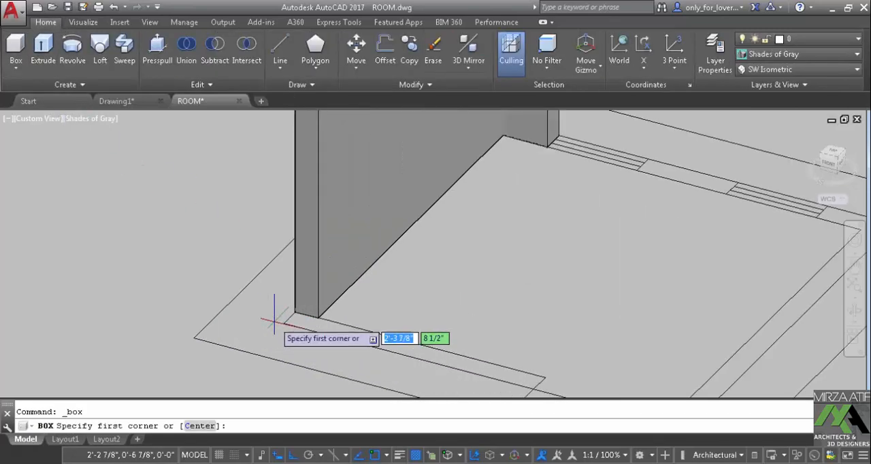
pyautogui.click(282, 320)
pyautogui.click(544, 377)
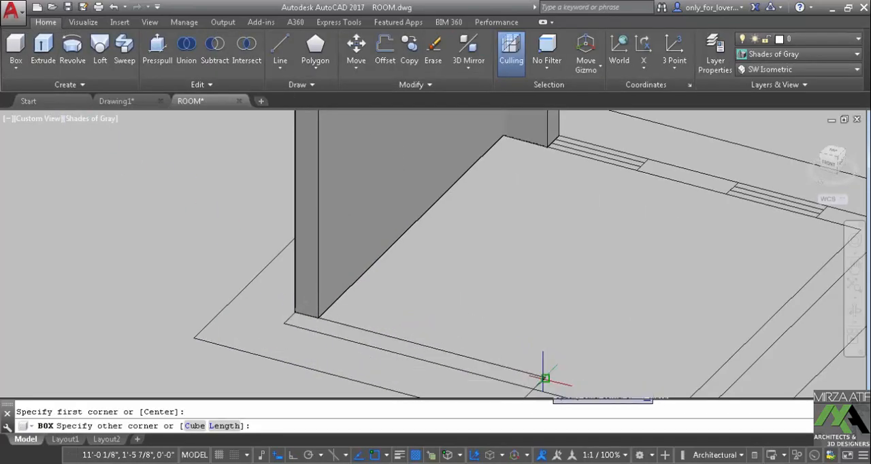
pyautogui.write("11'")
pyautogui.press('Return')
# Create an 11' high box on the short wall segment between the door opening and the outer plan corner
pyautogui.scroll(-5, 404, 296)
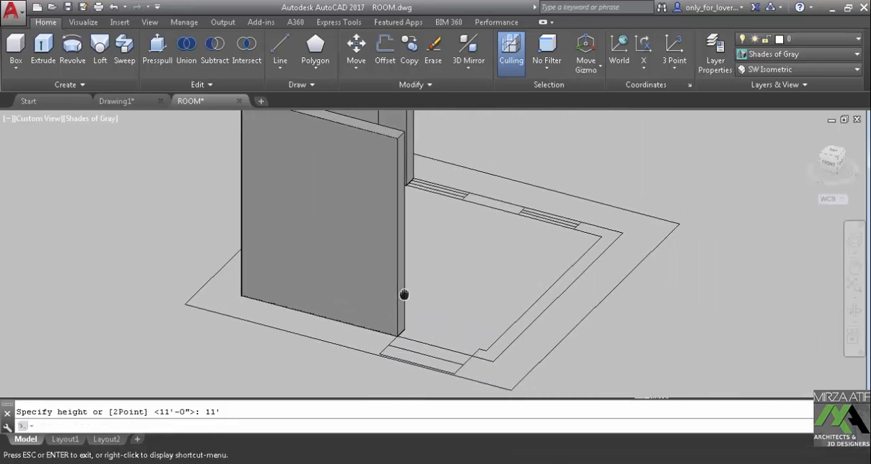
pyautogui.scroll(2, 316, 339)
pyautogui.moveTo(316, 339); pyautogui.dragTo(301, 317, button='middle')
pyautogui.click(17, 56)
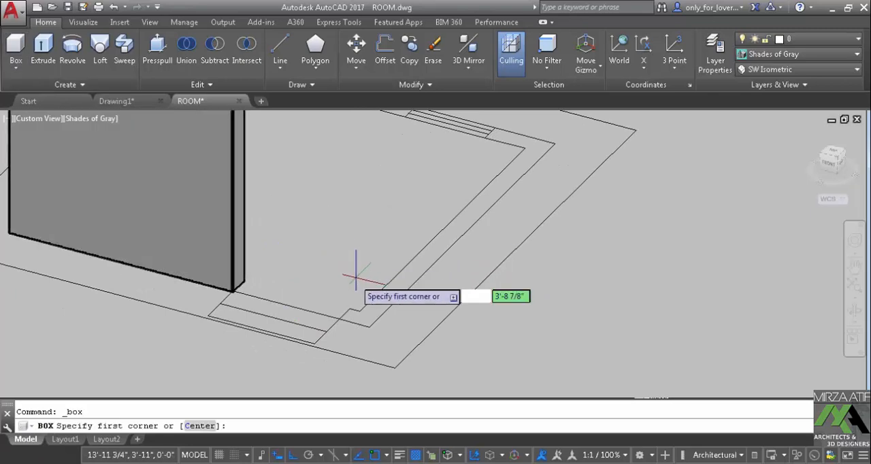
pyautogui.click(352, 310)
pyautogui.click(368, 328)
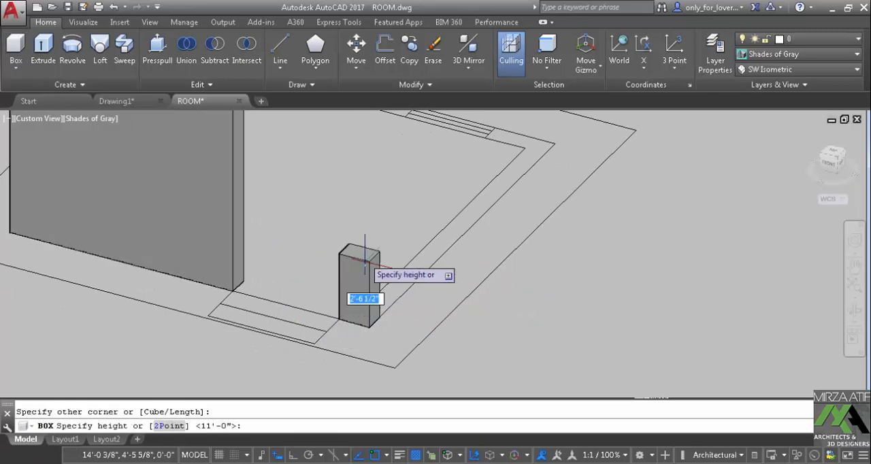
pyautogui.write('11')
pyautogui.press('Return')
# Create an 11' high box along the remaining side wall, from the short door segment to the outer corner at the window wall
pyautogui.scroll(-3, 402, 229)
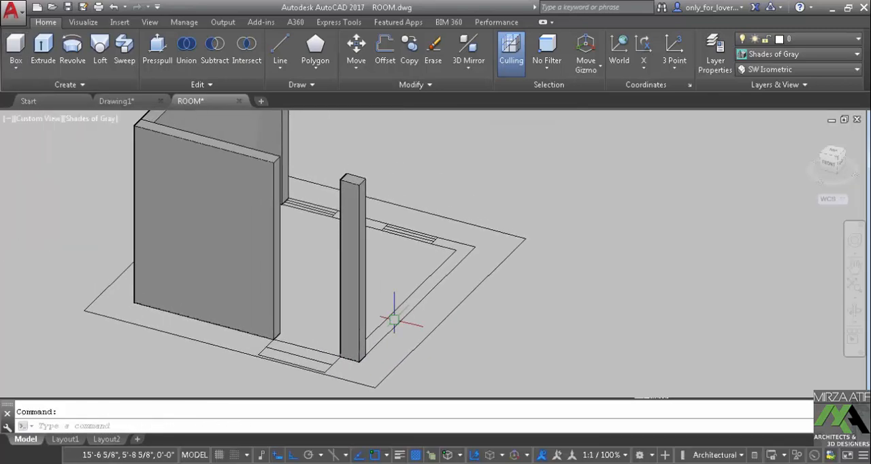
pyautogui.keyDown('shift'); pyautogui.moveTo(395, 307); pyautogui.dragTo(268, 351, button='middle'); pyautogui.keyUp('shift')
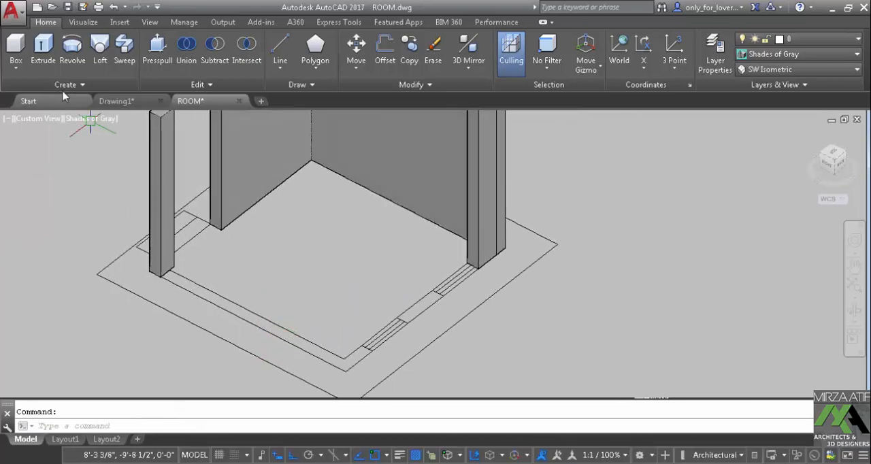
pyautogui.click(16, 49)
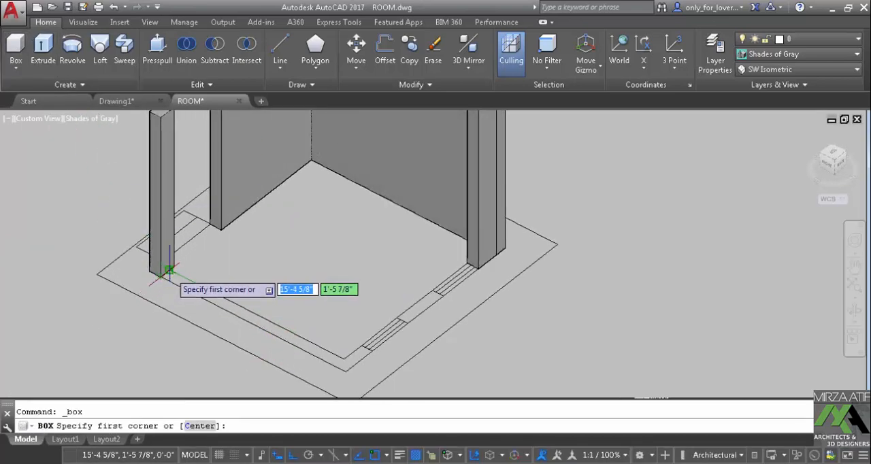
pyautogui.click(168, 270)
pyautogui.click(345, 371)
pyautogui.write('1')
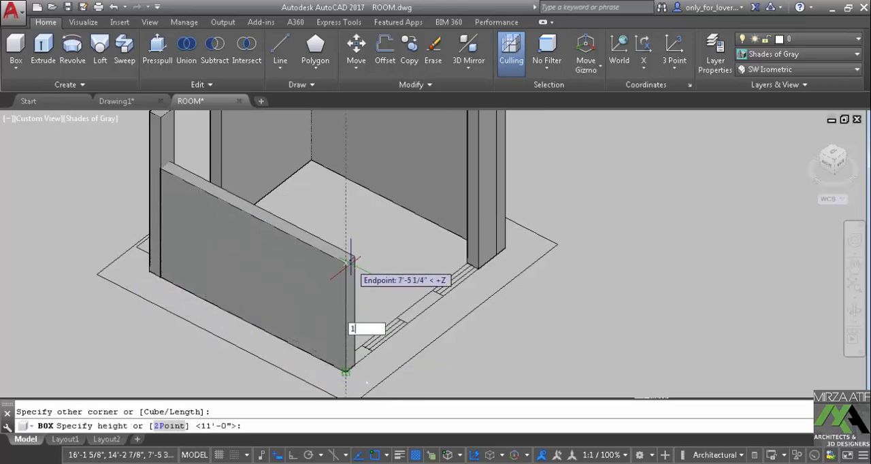
pyautogui.write("1'")
pyautogui.press('Return')
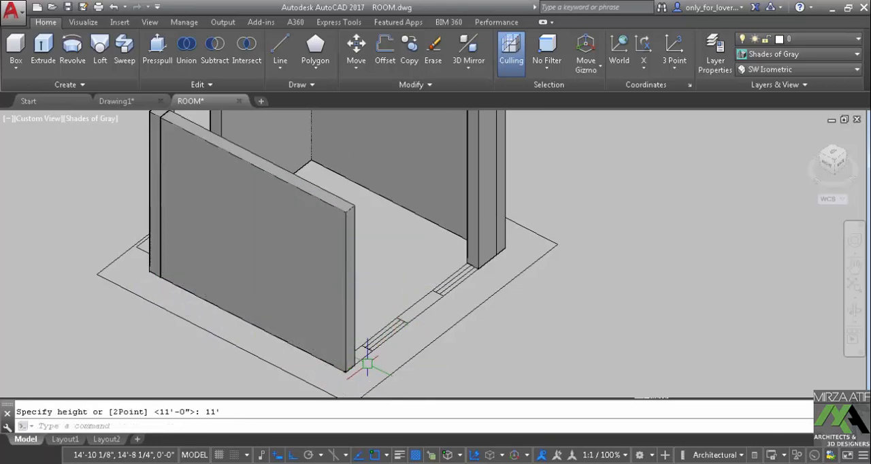
# Create an 11' high box on the window-wall segment between the newest side wall and the nearest window
pyautogui.keyDown('shift'); pyautogui.moveTo(368, 364); pyautogui.dragTo(272, 356, button='middle'); pyautogui.keyUp('shift')
pyautogui.scroll(5, 272, 327)
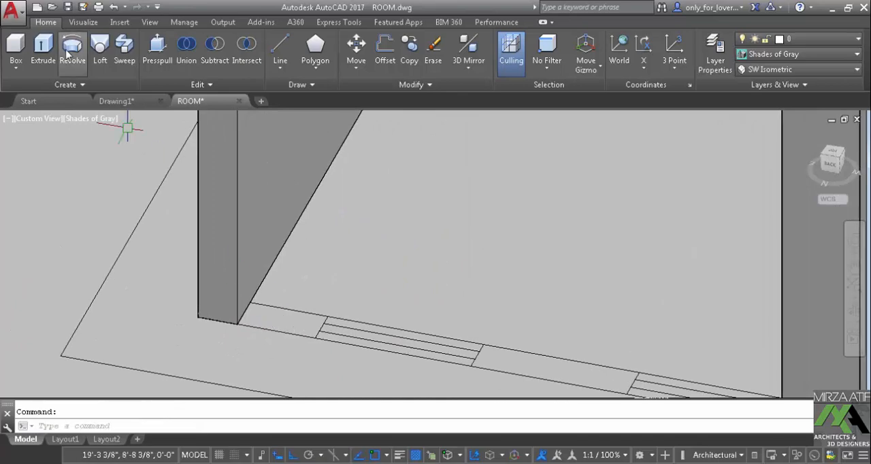
pyautogui.click(16, 47)
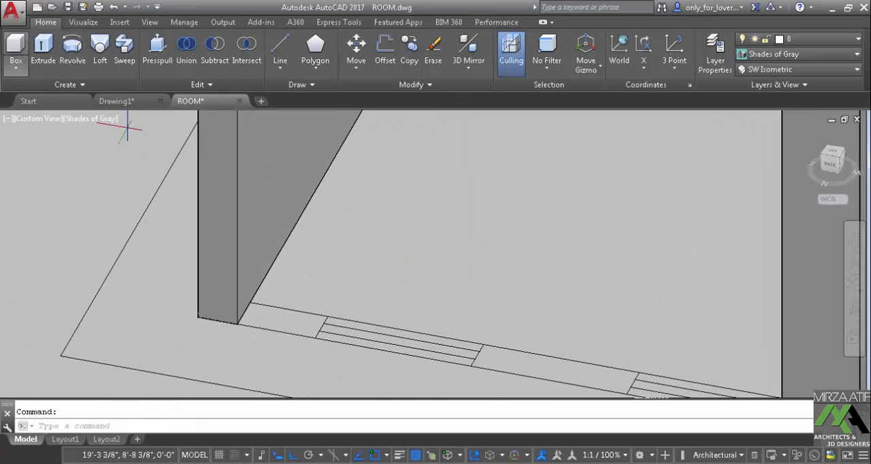
pyautogui.click(315, 338)
pyautogui.click(250, 301)
pyautogui.write('11')
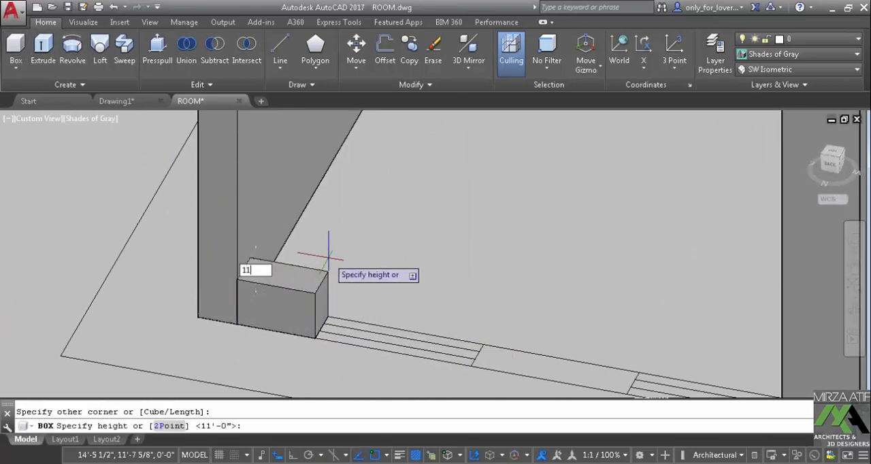
pyautogui.press('Return')
# Create an 11' high box on the window-wall segment between the two windows
pyautogui.scroll(-3, 442, 327)
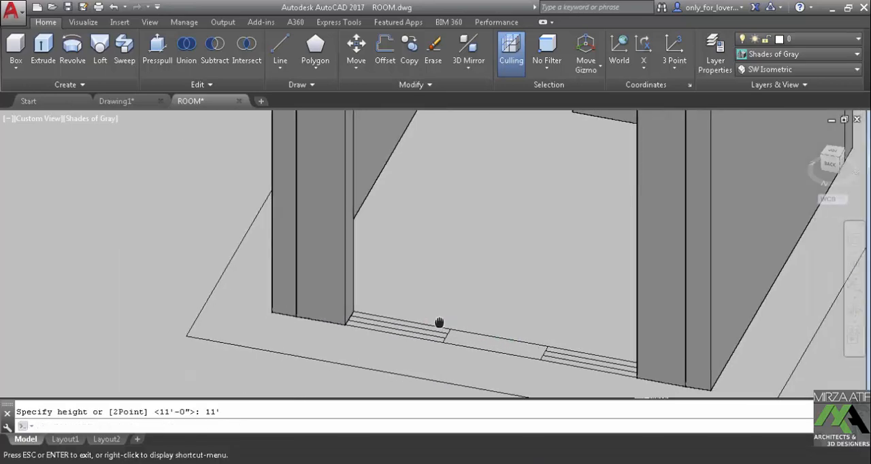
pyautogui.click(23, 53)
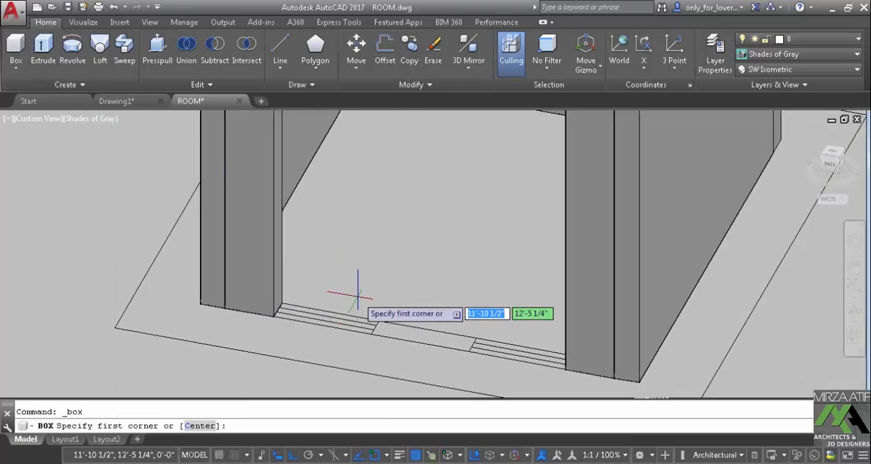
pyautogui.click(375, 332)
pyautogui.click(469, 351)
pyautogui.write('11')
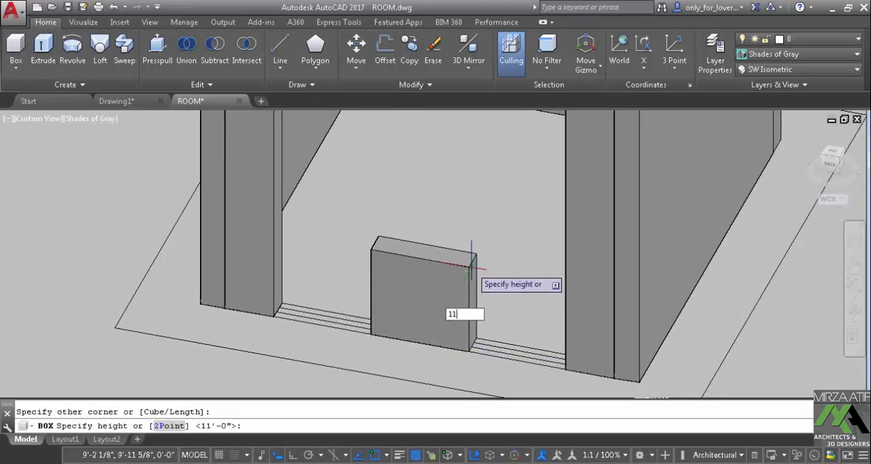
pyautogui.write("'")
pyautogui.press('Return')
# Delete all the box walls standing on the room's floor plan, leaving only the 2D outlines
pyautogui.scroll(-4, 470, 268)
pyautogui.moveTo(470, 268); pyautogui.dragTo(443, 342, button='middle')
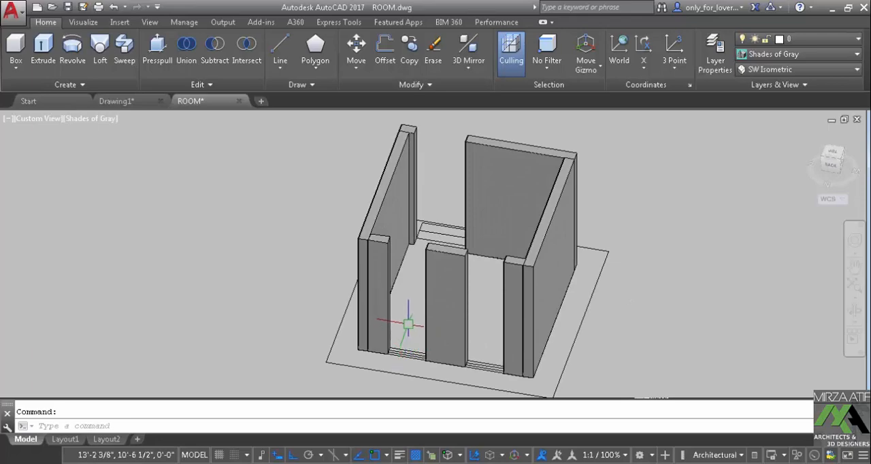
pyautogui.scroll(3, 408, 324)
pyautogui.keyDown('shift'); pyautogui.moveTo(414, 290); pyautogui.dragTo(351, 219, button='middle'); pyautogui.keyUp('shift')
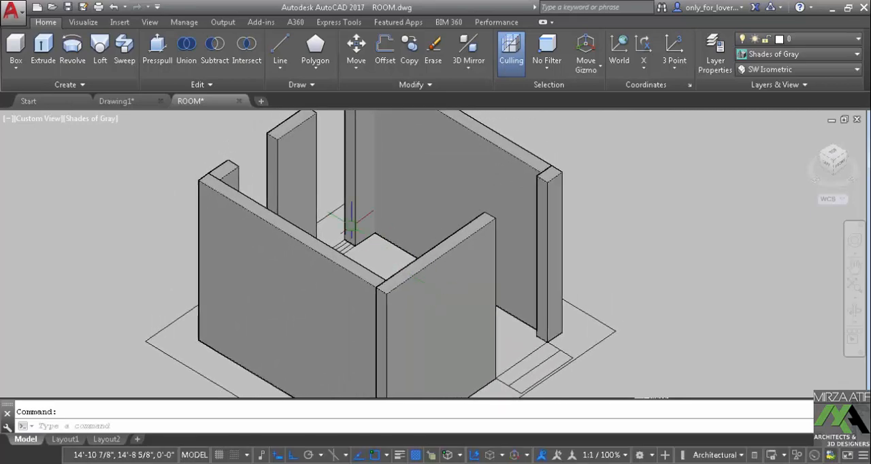
pyautogui.scroll(-2, 351, 220)
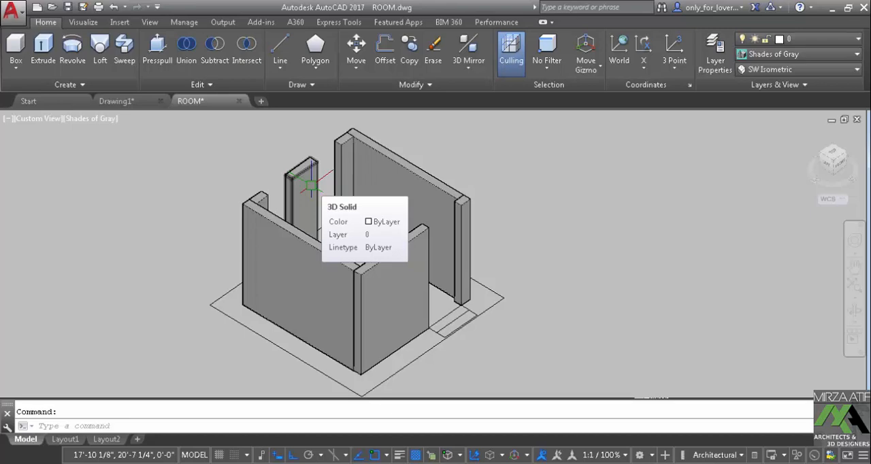
pyautogui.click(411, 162)
pyautogui.click(469, 217)
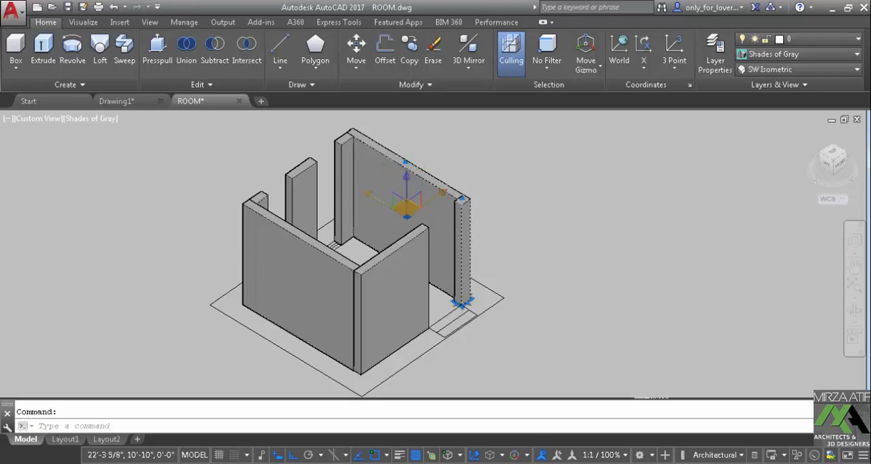
pyautogui.press('Delete')
pyautogui.click(298, 162)
pyautogui.click(342, 136)
pyautogui.press('Delete')
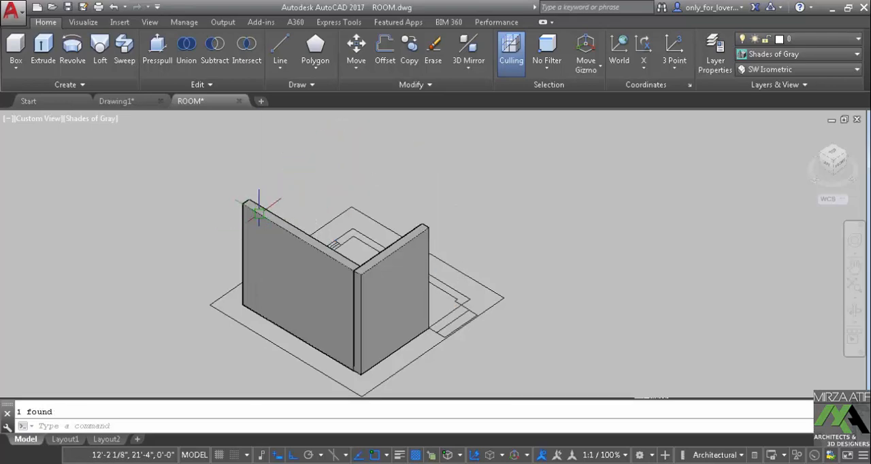
pyautogui.press('Delete')
pyautogui.click(403, 257)
pyautogui.press('Delete')
# Trace a closed polyline around the wall outline from the nearest window's edge, past two plan corners to the door opening and back
pyautogui.scroll(2, 390, 299)
pyautogui.moveTo(392, 306)
pyautogui.mouseDown(button='middle')
pyautogui.moveTo(449, 260)
pyautogui.moveTo(426, 264)
pyautogui.mouseUp(button='middle')
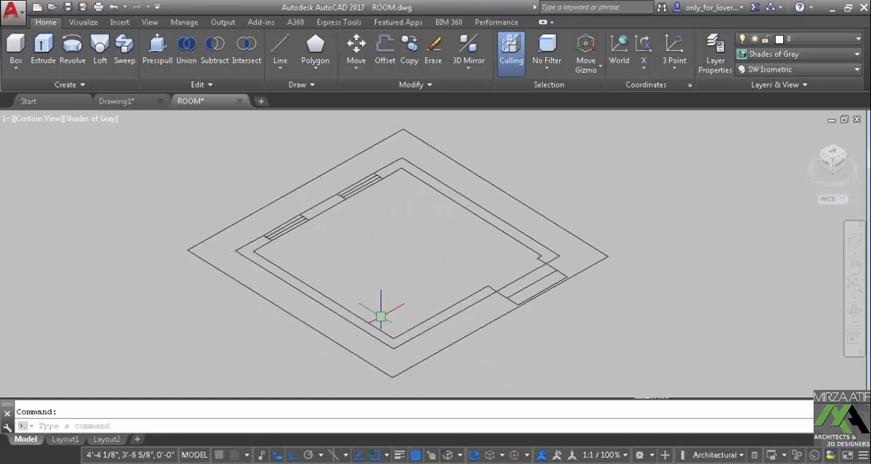
pyautogui.scroll(1, 388, 334)
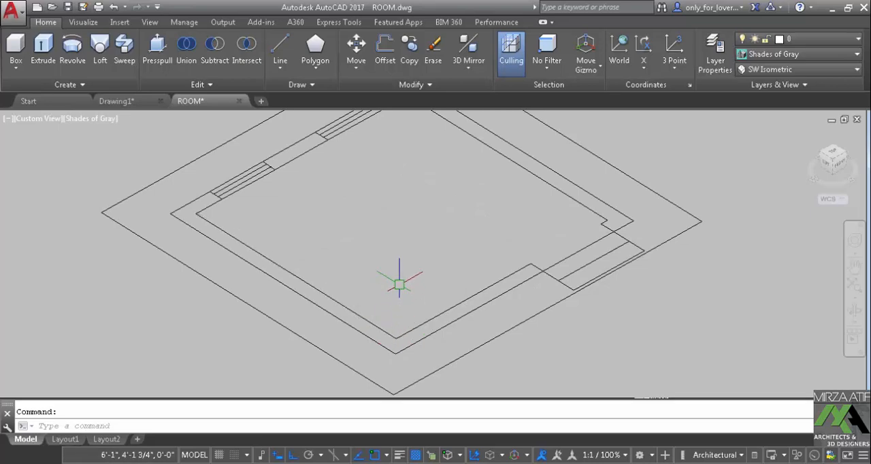
pyautogui.scroll(1, 374, 272)
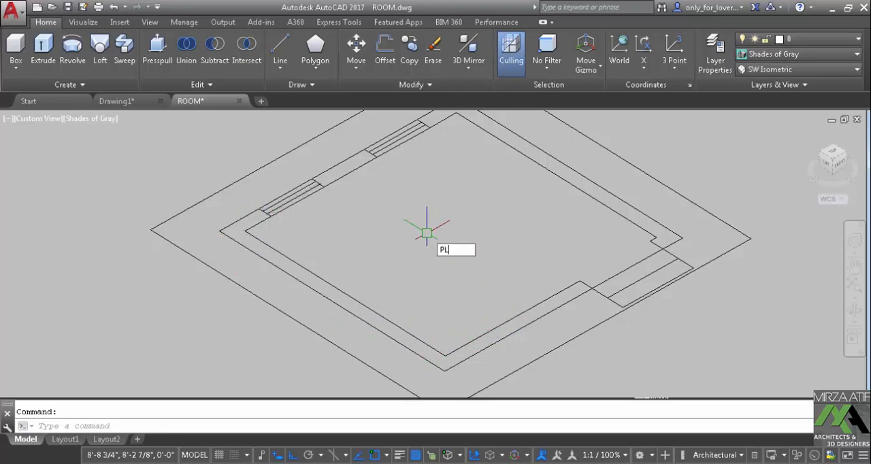
pyautogui.press('Return')
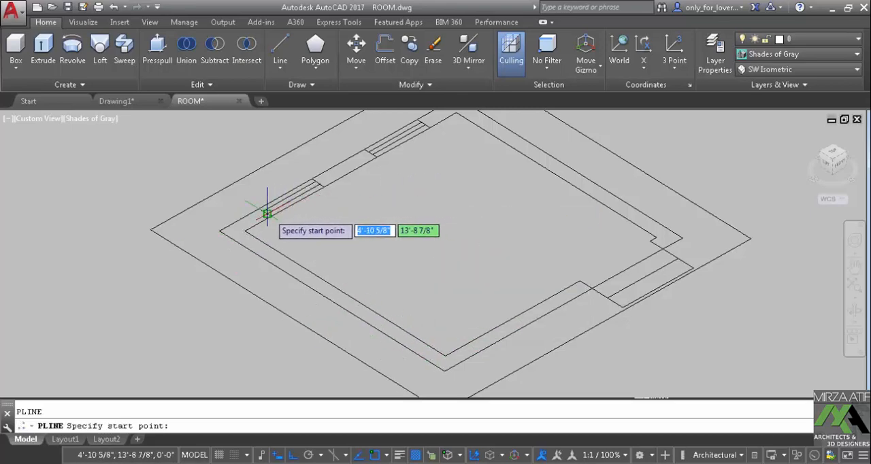
pyautogui.click(259, 208)
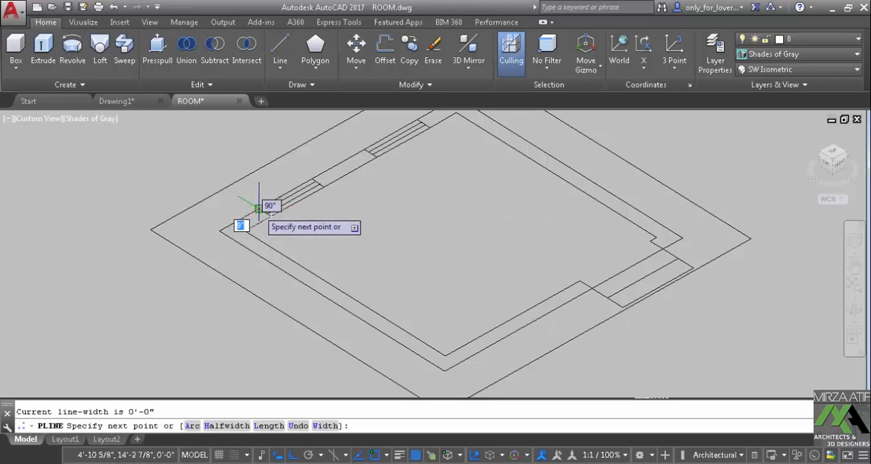
pyautogui.click(259, 208)
pyautogui.click(219, 231)
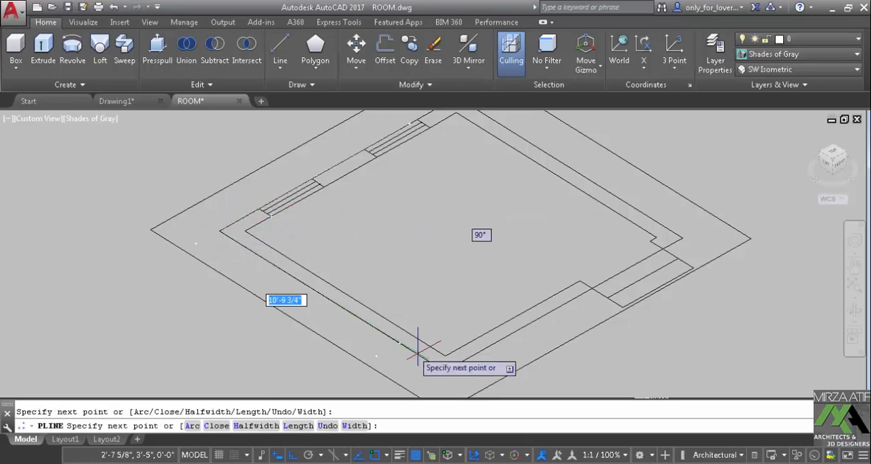
pyautogui.click(443, 370)
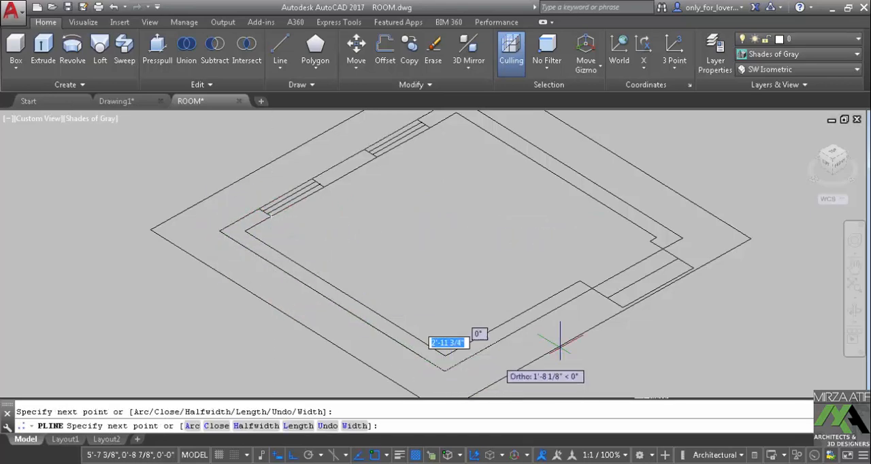
pyautogui.click(583, 286)
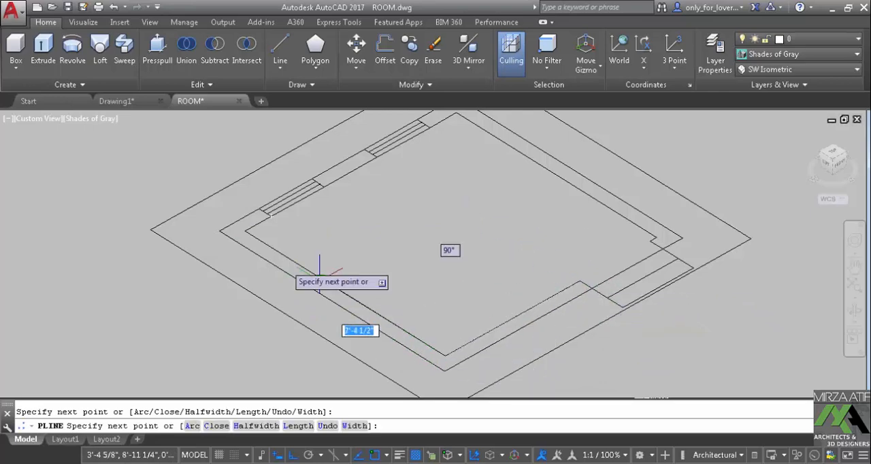
pyautogui.write('c')
pyautogui.press('Return')
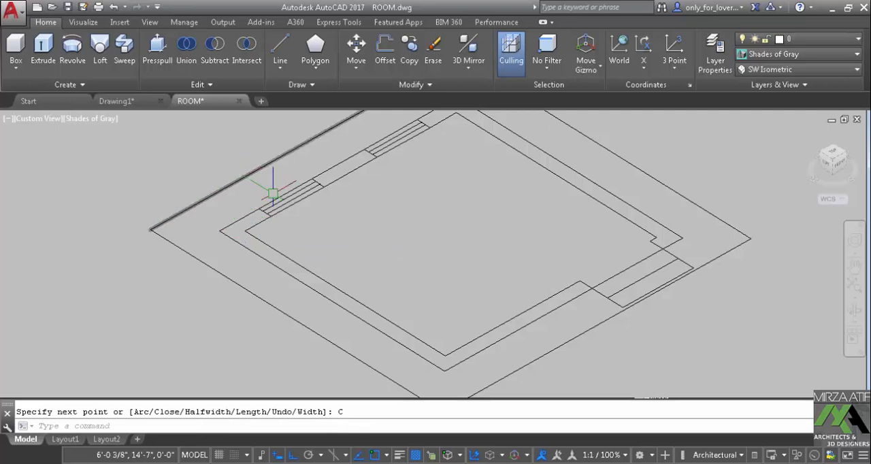
# Set the visual style to 2D Wireframe and select the traced wall polyline to check its outline
pyautogui.scroll(-2, 272, 190)
pyautogui.scroll(4, 286, 198)
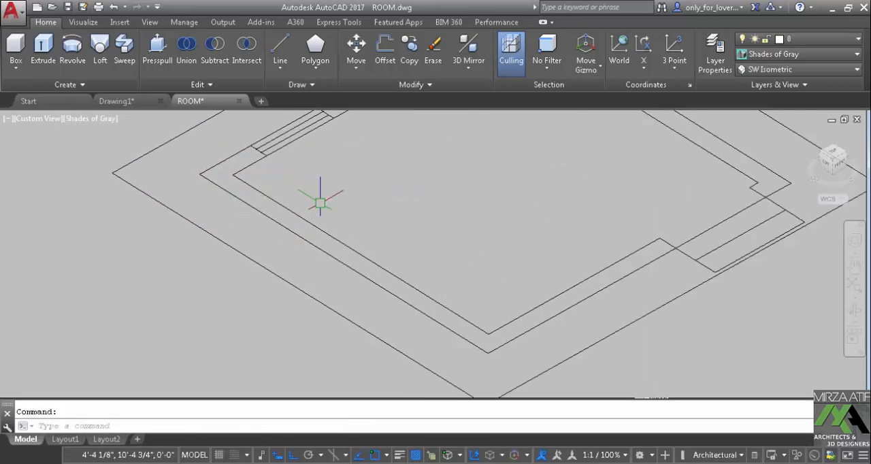
pyautogui.scroll(-3, 320, 203)
pyautogui.click(91, 23)
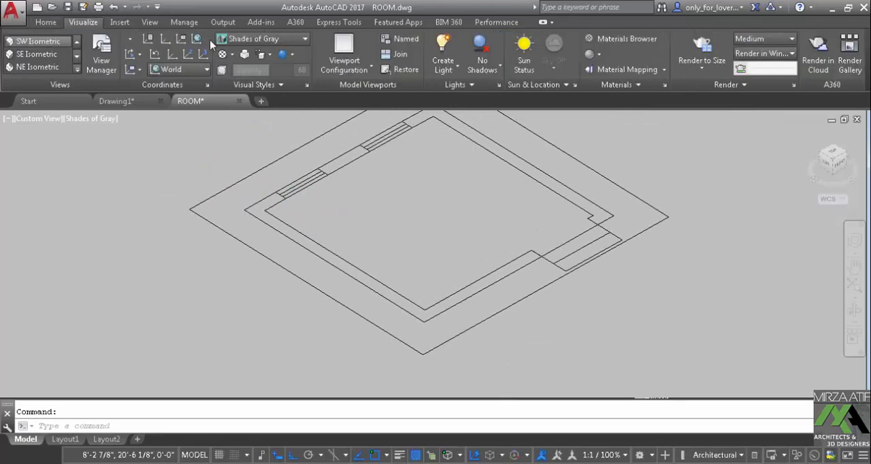
pyautogui.click(238, 38)
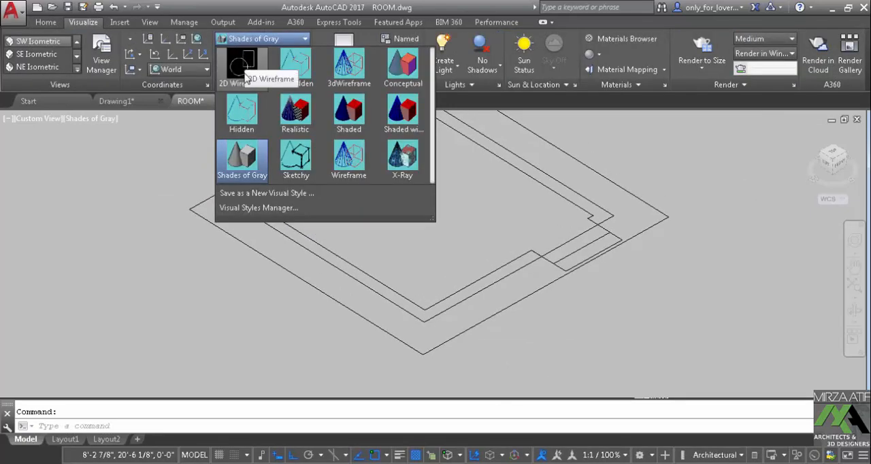
pyautogui.click(242, 68)
pyautogui.scroll(2, 315, 242)
pyautogui.click(310, 239)
pyautogui.scroll(-3, 321, 235)
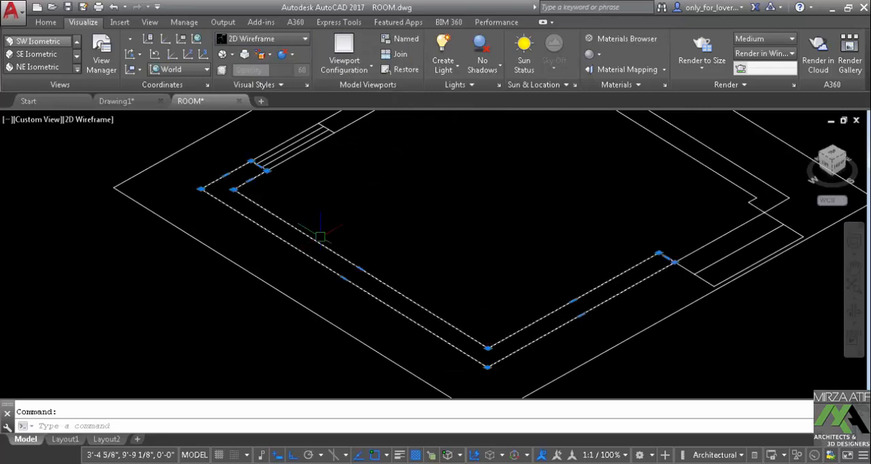
pyautogui.press('Escape')
# Extrude the closed wall polyline to a height of 11' and set the visual style to Shades of Gray
pyautogui.click(322, 266)
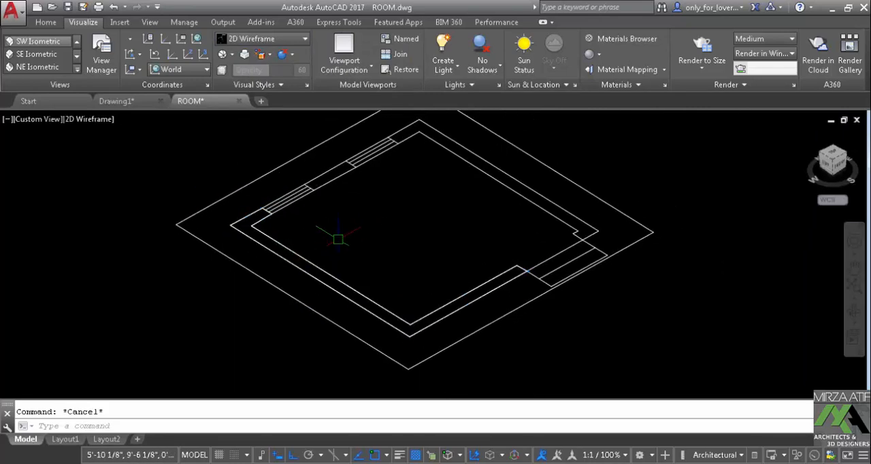
pyautogui.press('Return')
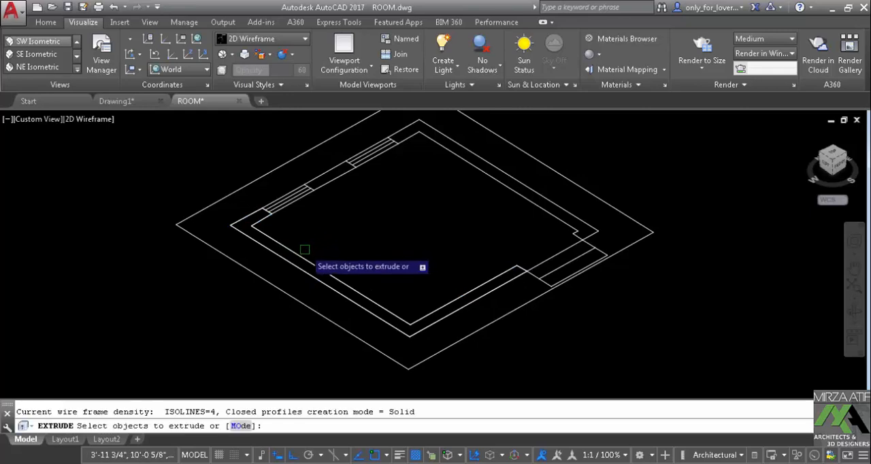
pyautogui.click(311, 248)
pyautogui.rightClick(319, 241)
pyautogui.click(349, 249)
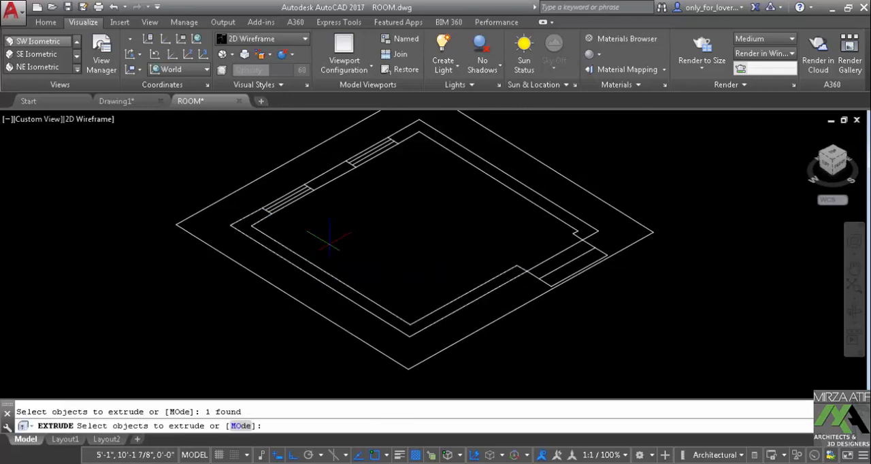
pyautogui.write('11')
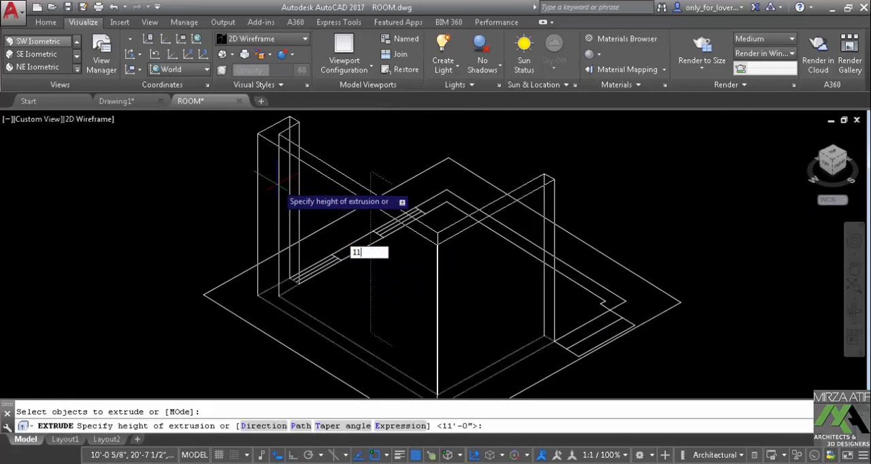
pyautogui.write("'")
pyautogui.press('Return')
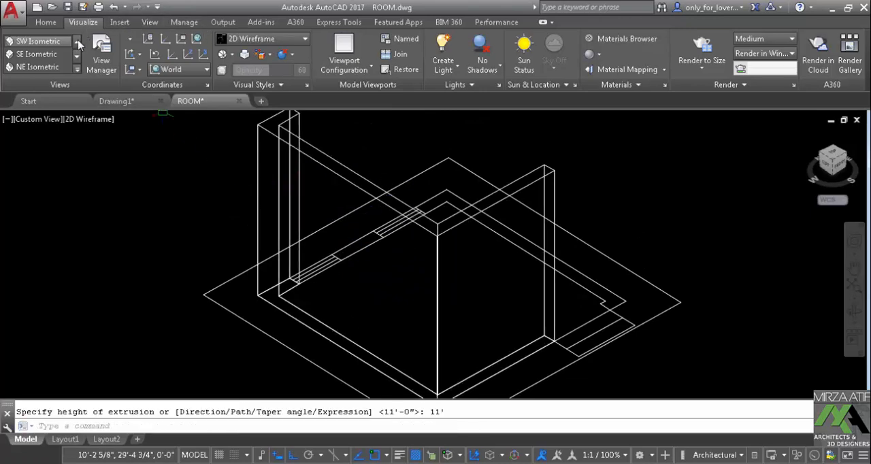
pyautogui.click(261, 55)
pyautogui.click(253, 163)
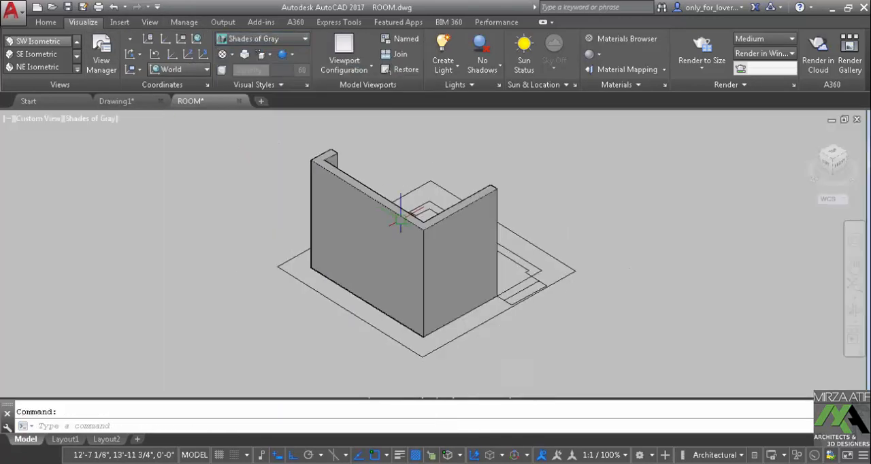
# Examine the extruded wall and the remaining window and door outlines from several sides
pyautogui.keyDown('shift'); pyautogui.moveTo(392, 231); pyautogui.dragTo(221, 236, button='middle'); pyautogui.keyUp('shift')
pyautogui.moveTo(398, 211); pyautogui.dragTo(279, 268, button='middle')
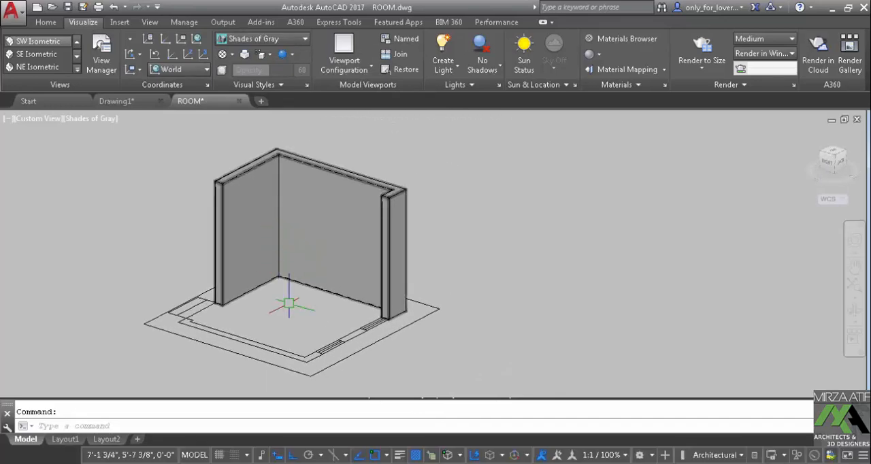
pyautogui.keyDown('shift'); pyautogui.moveTo(289, 304); pyautogui.dragTo(274, 331, button='middle'); pyautogui.keyUp('shift')
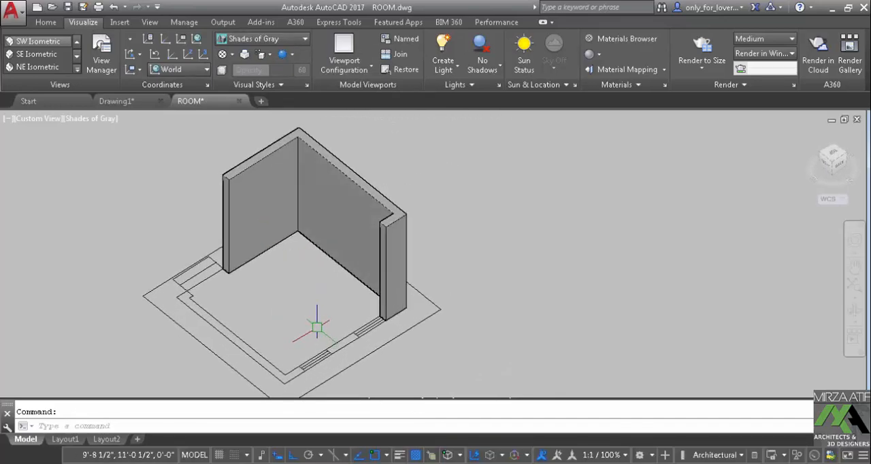
pyautogui.moveTo(311, 320); pyautogui.dragTo(313, 299, button='middle')
pyautogui.keyDown('shift'); pyautogui.moveTo(307, 265); pyautogui.dragTo(431, 247, button='middle'); pyautogui.keyUp('shift')
pyautogui.scroll(3, 342, 307)
pyautogui.moveTo(342, 307); pyautogui.dragTo(361, 243, button='middle')
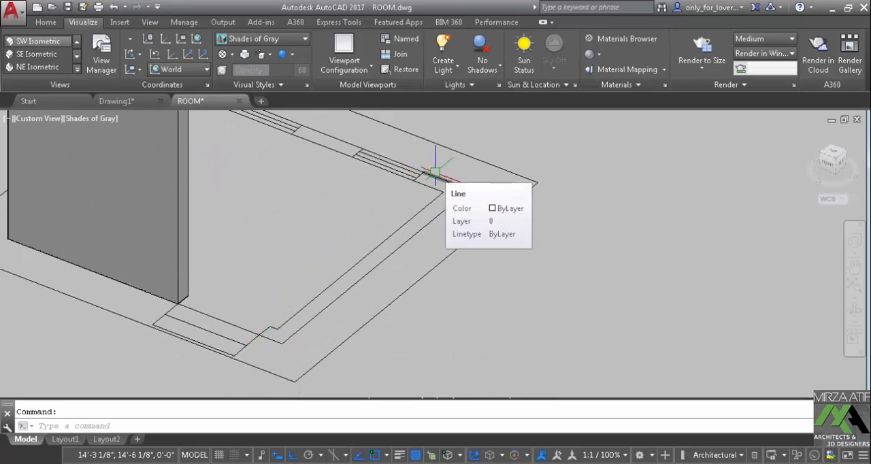
pyautogui.keyDown('shift'); pyautogui.moveTo(345, 200); pyautogui.dragTo(368, 205, button='middle'); pyautogui.keyUp('shift')
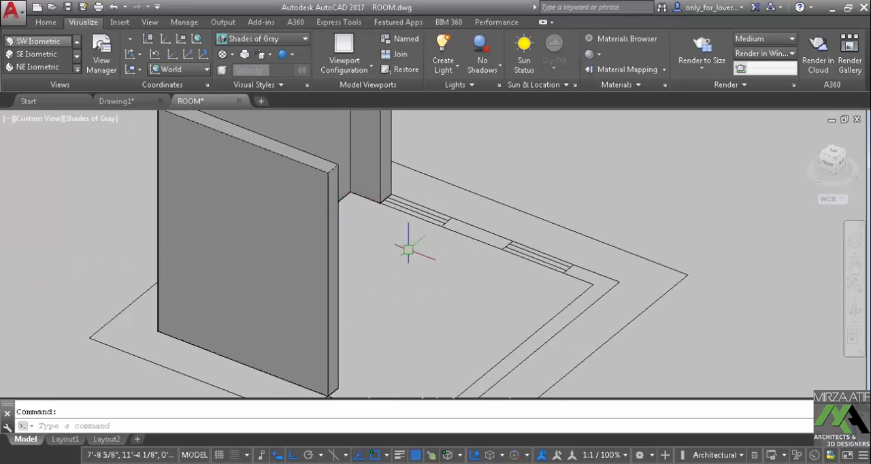
pyautogui.moveTo(408, 249); pyautogui.dragTo(312, 169, button='middle')
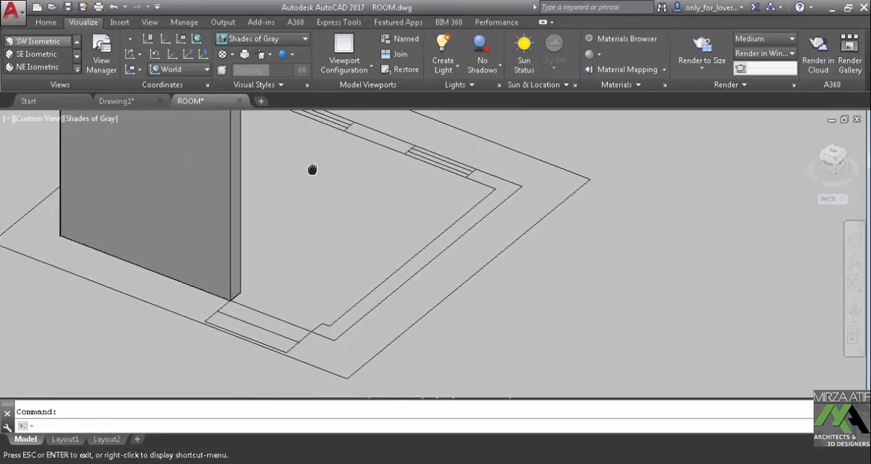
# Erase the extruded wall solid from the floor plan
pyautogui.scroll(-5, 312, 170)
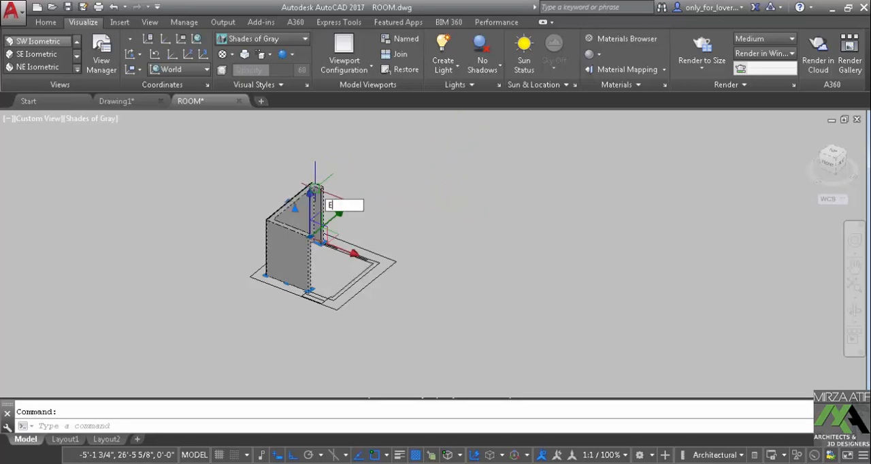
pyautogui.press('Return')
pyautogui.scroll(3, 317, 244)
pyautogui.moveTo(317, 246)
pyautogui.keyDown('shift'); pyautogui.mouseDown(button='middle')
pyautogui.moveTo(342, 274)
pyautogui.moveTo(382, 286)
pyautogui.moveTo(415, 268)
pyautogui.mouseUp(button='middle'); pyautogui.keyUp('shift')
pyautogui.moveTo(319, 271); pyautogui.dragTo(402, 182, button='middle')
pyautogui.scroll(2, 400, 245)
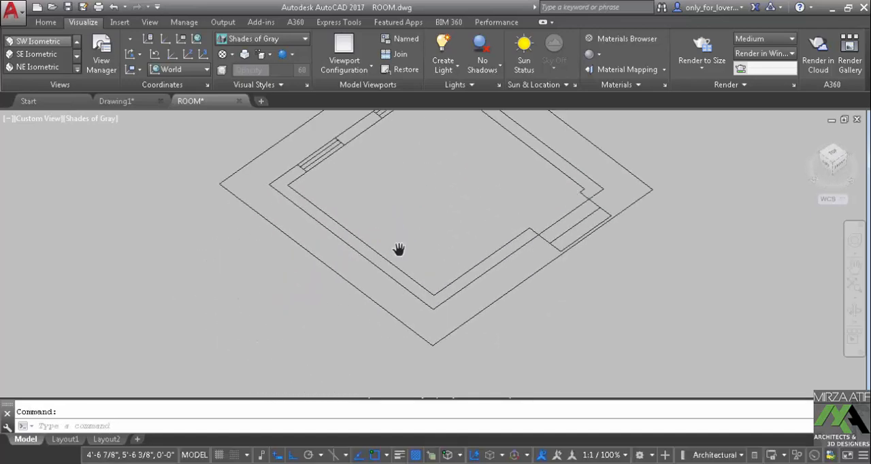
pyautogui.moveTo(399, 249); pyautogui.dragTo(373, 277, button='middle')
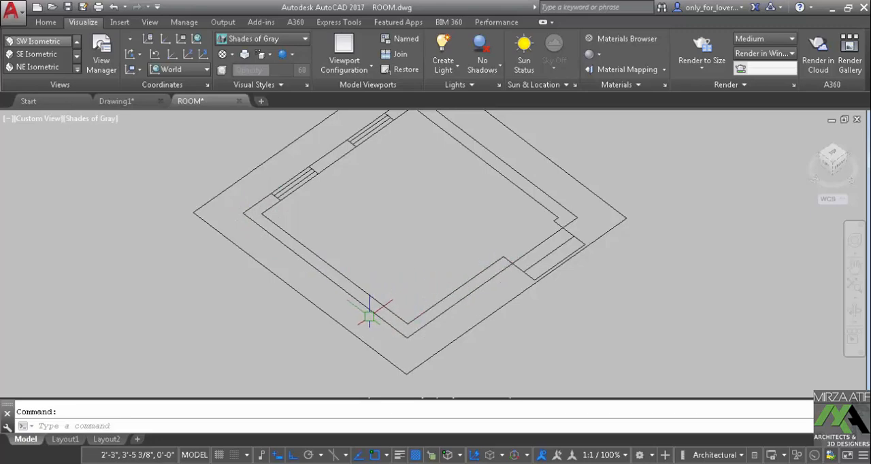
# Set the visual style to 2D Wireframe and show the floor plan in top view
pyautogui.click(237, 41)
pyautogui.click(241, 65)
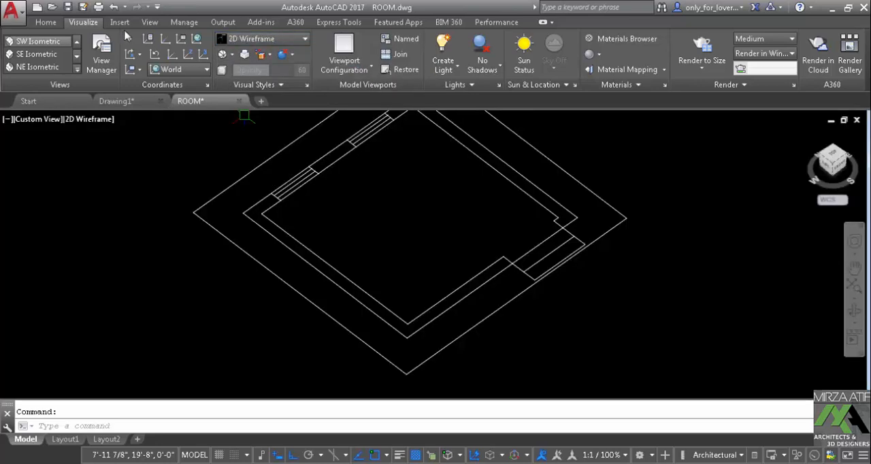
pyautogui.click(835, 158)
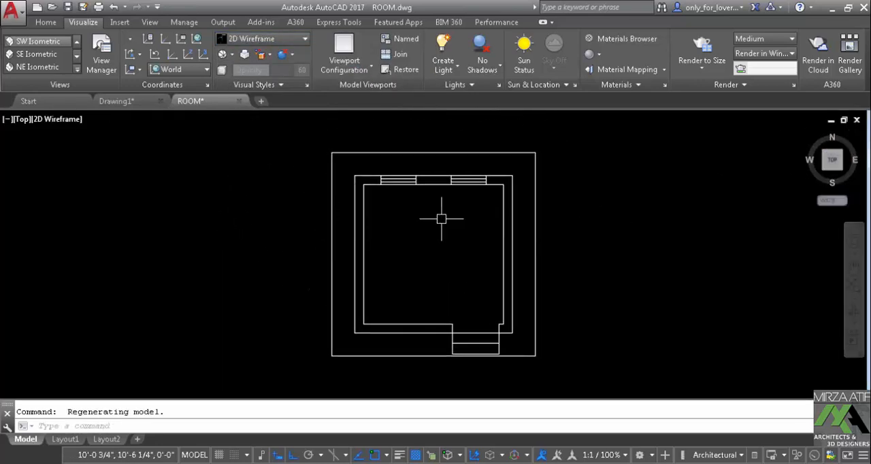
# Create a boundary polyline by picking an internal point in the left wall's upper corner
pyautogui.write('B')
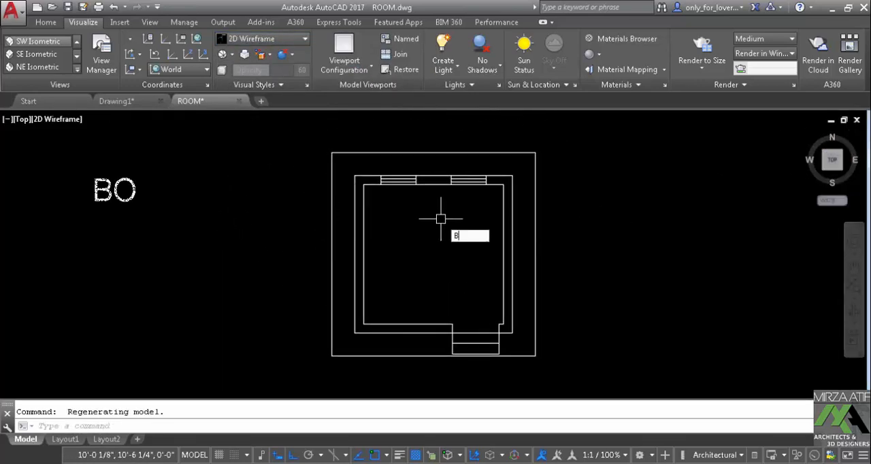
pyautogui.write('O')
pyautogui.press('Return')
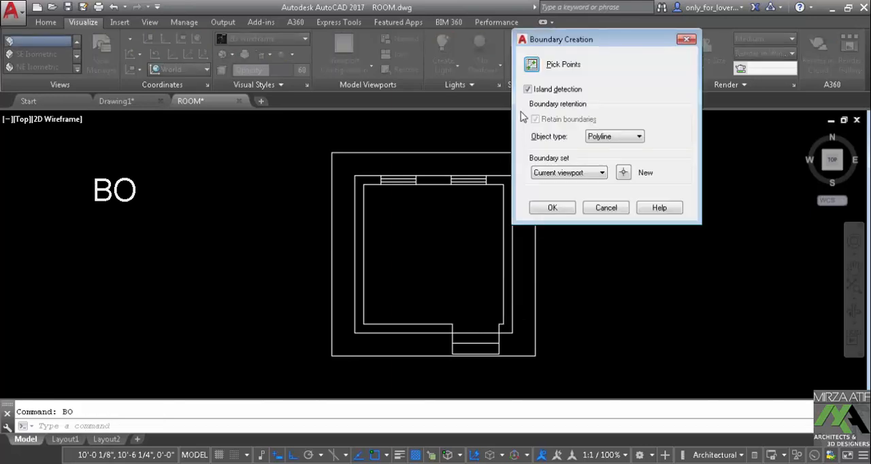
pyautogui.click(531, 66)
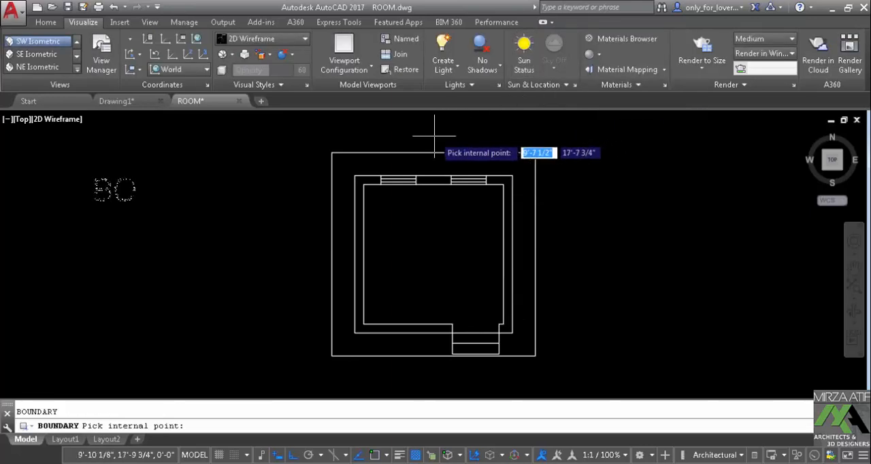
pyautogui.click(360, 179)
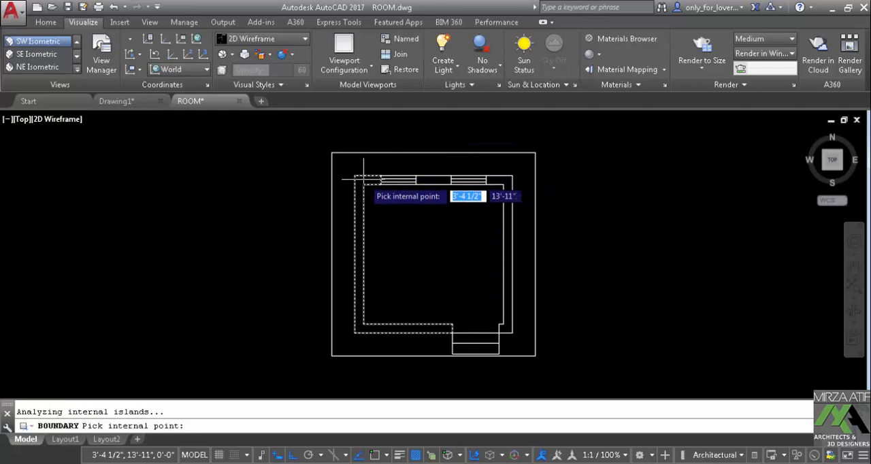
pyautogui.press('Return')
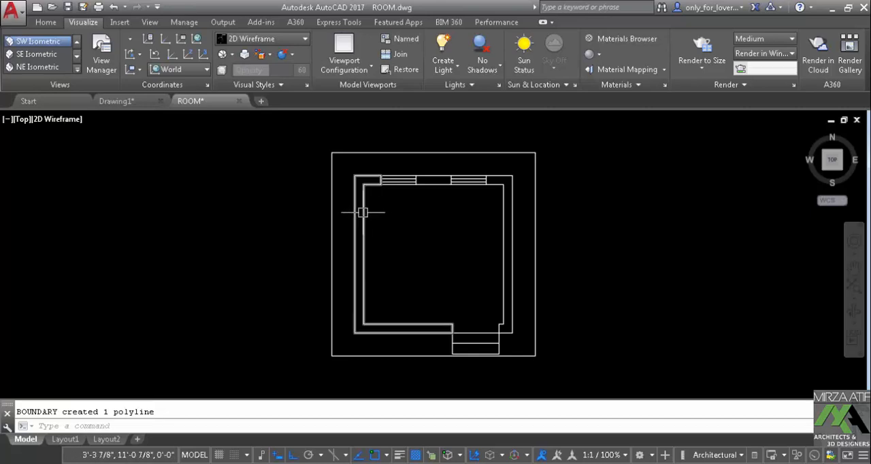
pyautogui.scroll(3, 363, 214)
pyautogui.scroll(-1, 356, 210)
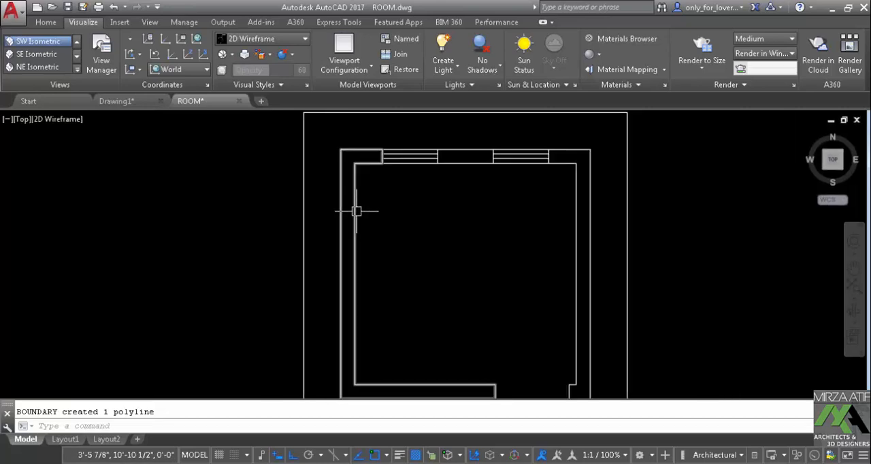
# Extrude the left wall's boundary polyline to a height of 11'
pyautogui.keyDown('shift'); pyautogui.moveTo(356, 210); pyautogui.dragTo(399, 204, button='middle'); pyautogui.keyUp('shift')
pyautogui.write('EX')
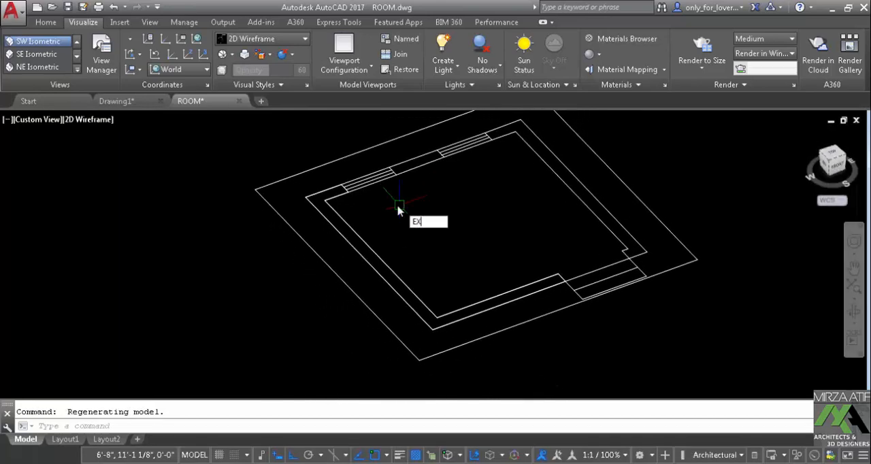
pyautogui.write('T')
pyautogui.press('Return')
pyautogui.click(343, 218)
pyautogui.scroll(-2, 351, 217)
pyautogui.moveTo(349, 216); pyautogui.dragTo(363, 266, button='middle')
pyautogui.rightClick(340, 200)
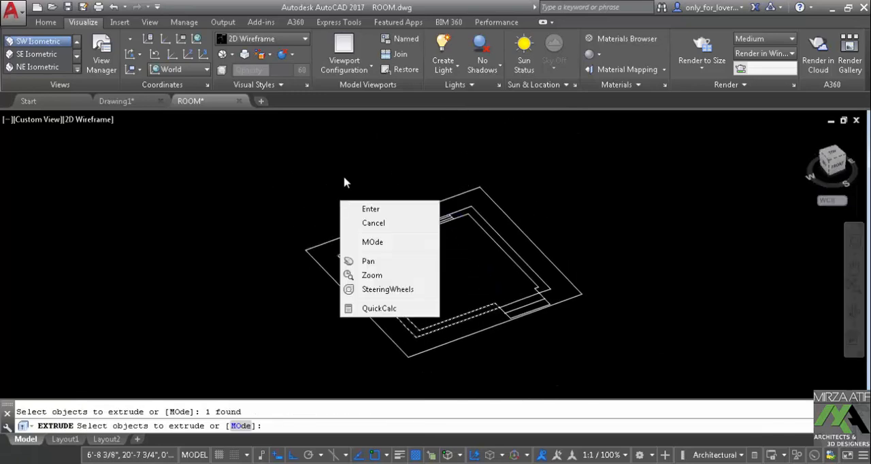
pyautogui.click(355, 208)
pyautogui.write('11')
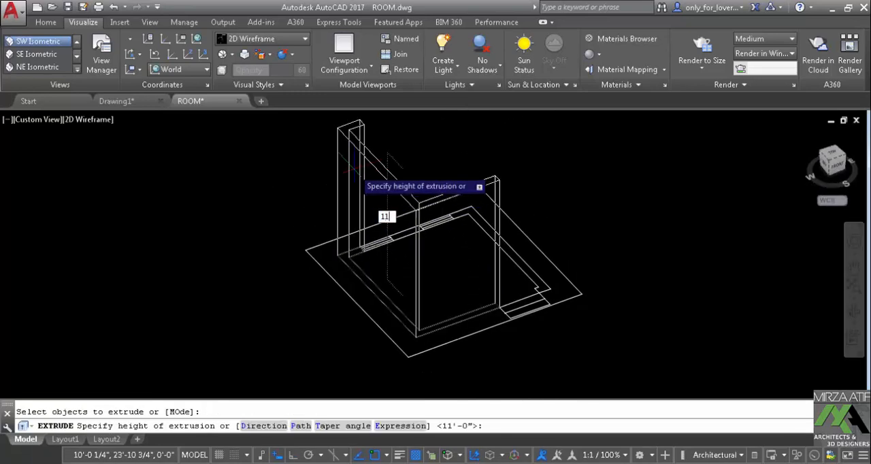
pyautogui.write("'")
pyautogui.press('Return')
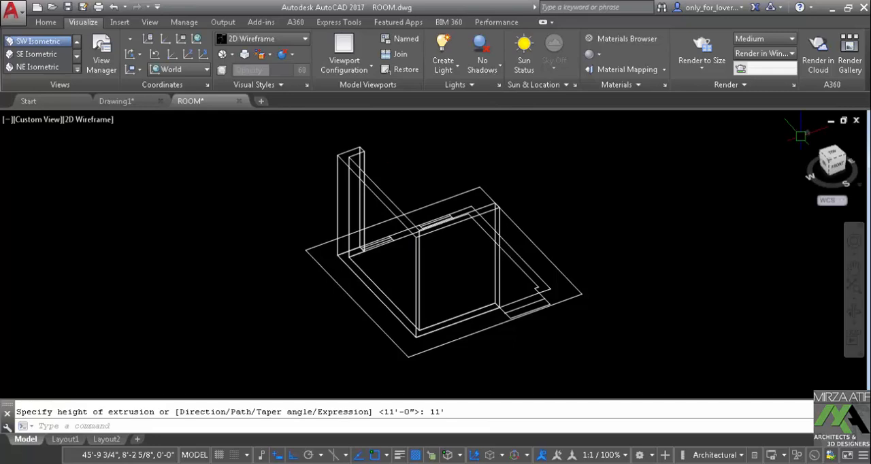
# Set the visual style to Shades of Gray to check the solid made from the boundary
pyautogui.click(259, 41)
pyautogui.click(241, 154)
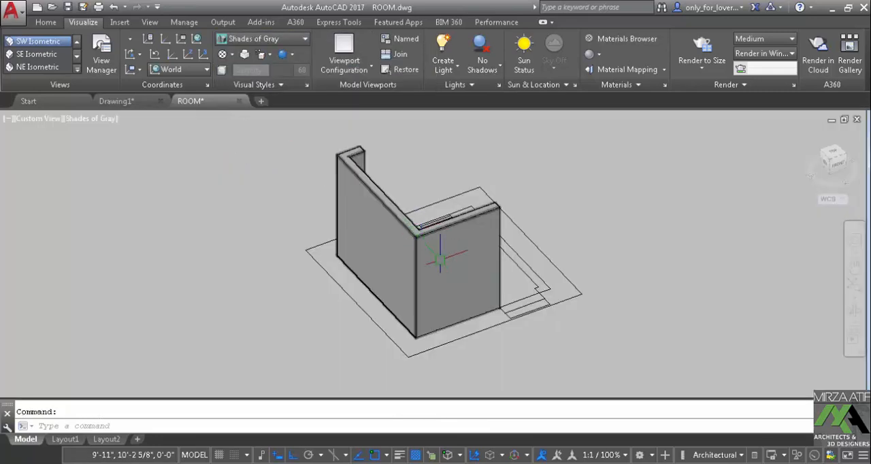
pyautogui.keyDown('shift'); pyautogui.moveTo(440, 257); pyautogui.dragTo(469, 292, button='middle'); pyautogui.keyUp('shift')
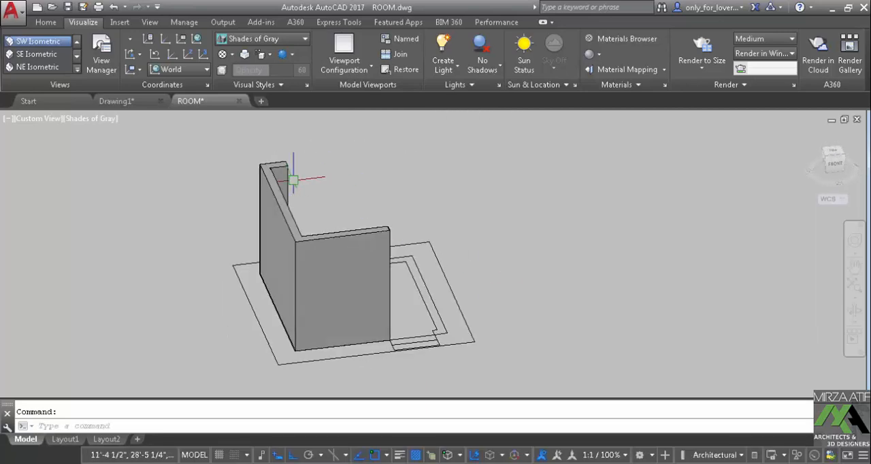
# Erase the extruded wall solid and return to the top view in 2D Wireframe
pyautogui.click(283, 176)
pyautogui.press('Delete')
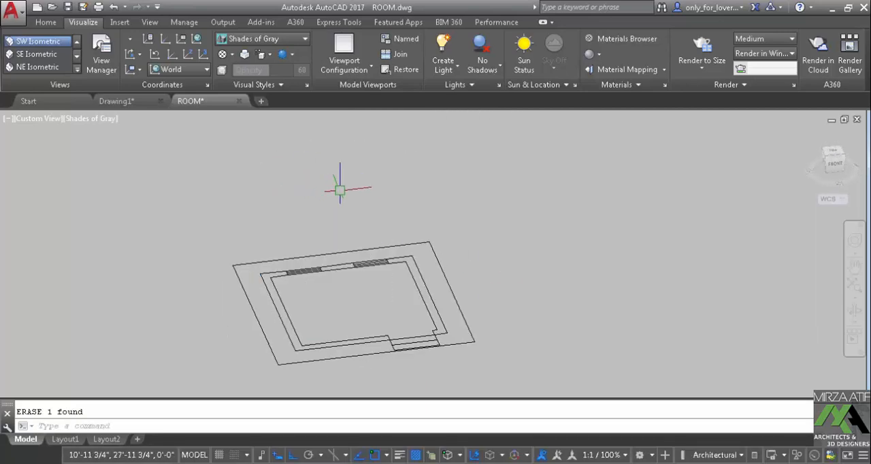
pyautogui.click(253, 41)
pyautogui.click(240, 68)
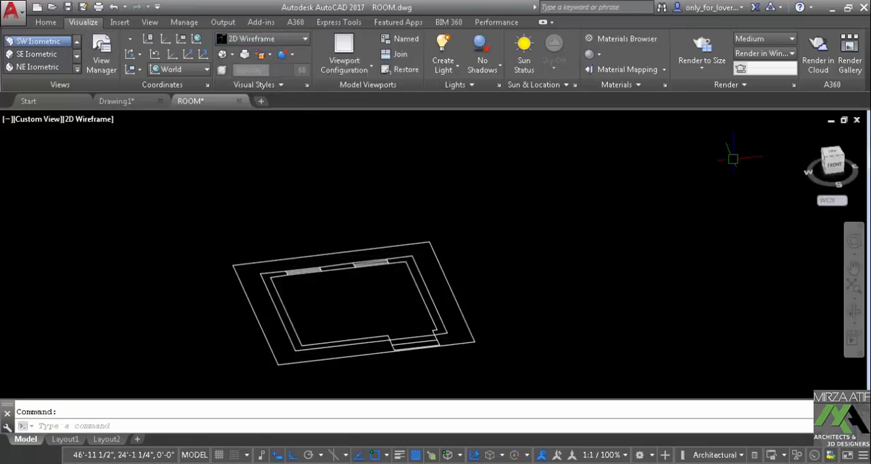
pyautogui.click(834, 157)
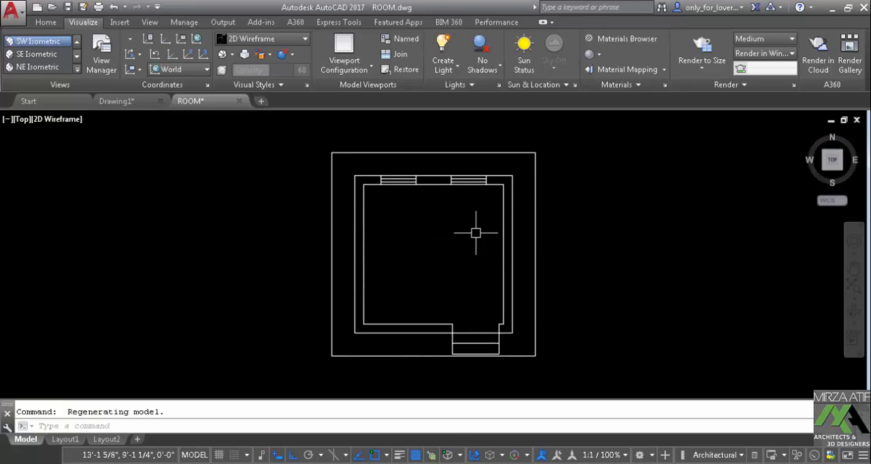
# Try erasing the four lines of the outer square around the room, and undo the erasure
pyautogui.moveTo(415, 264); pyautogui.dragTo(417, 216, button='middle')
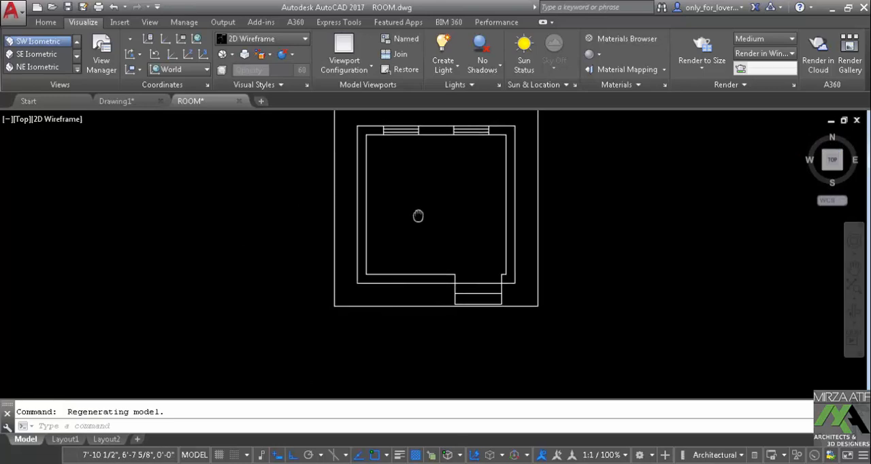
pyautogui.click(362, 329)
pyautogui.click(315, 296)
pyautogui.moveTo(421, 266); pyautogui.dragTo(393, 378, button='middle')
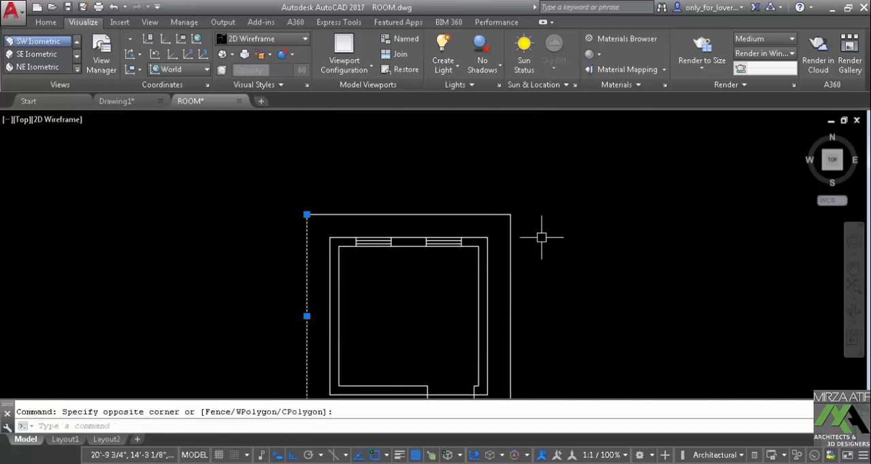
pyautogui.click(541, 228)
pyautogui.click(493, 193)
pyautogui.press('Delete')
pyautogui.moveTo(483, 268); pyautogui.dragTo(505, 211, button='middle')
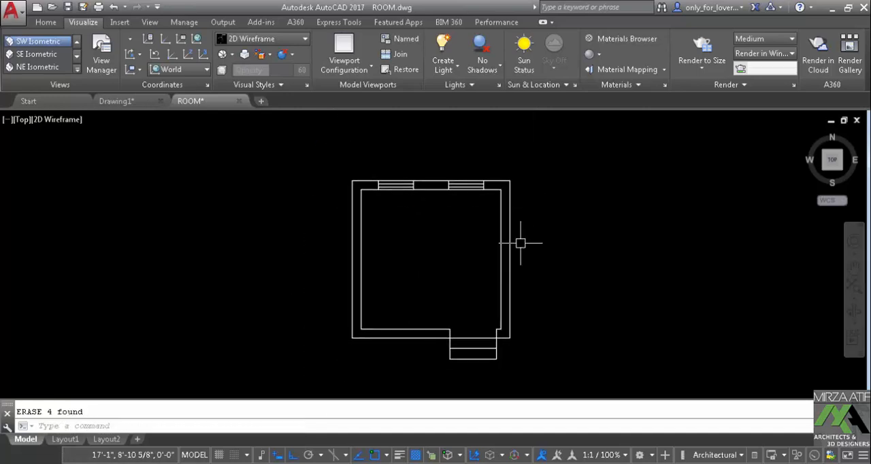
pyautogui.hotkey('ctrl', 'z')
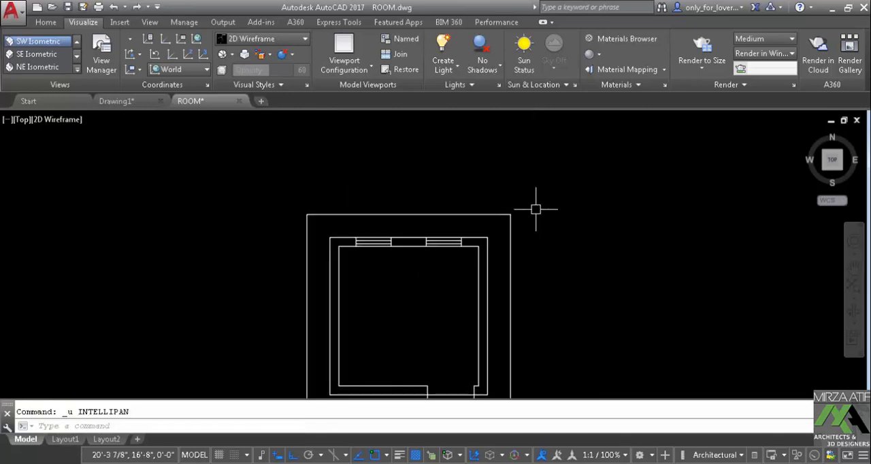
# Move the four lines of the outer square 30' horizontally to the left of the room plan
pyautogui.moveTo(463, 258); pyautogui.dragTo(473, 209, button='middle')
pyautogui.write('m')
pyautogui.press('Return')
pyautogui.click(531, 172)
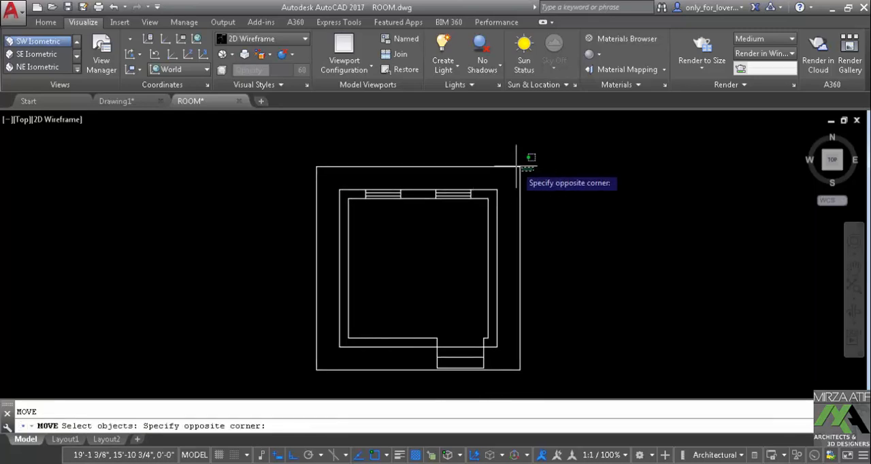
pyautogui.click(488, 155)
pyautogui.click(333, 382)
pyautogui.click(296, 341)
pyautogui.scroll(-5, 297, 341)
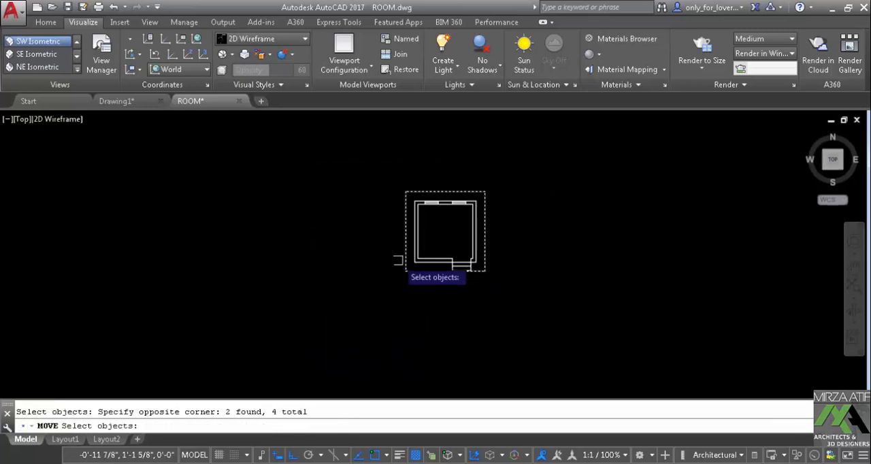
pyautogui.press('Return')
pyautogui.click(461, 338)
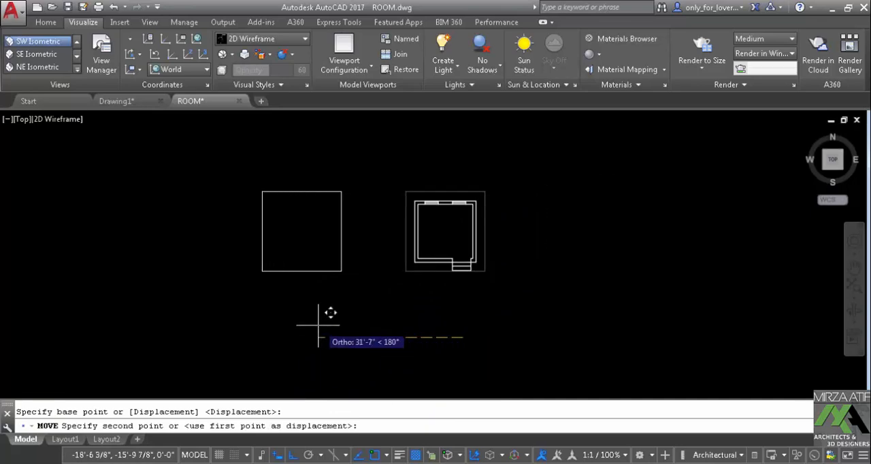
pyautogui.write('3')
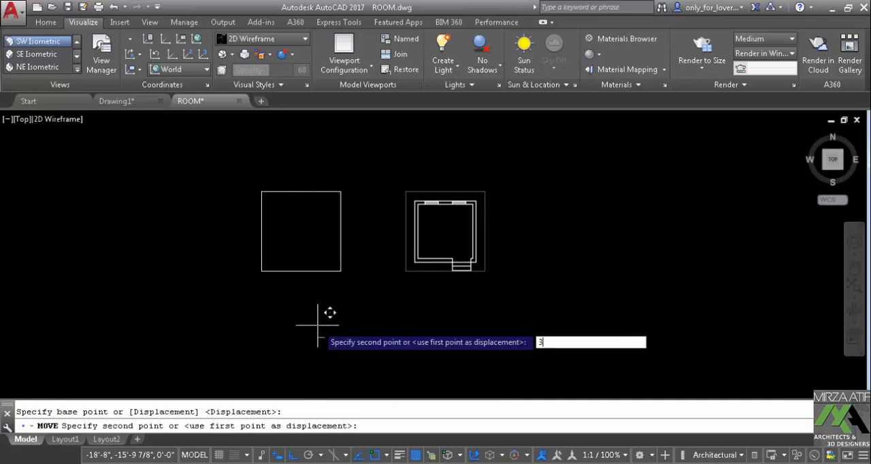
pyautogui.write("0'")
pyautogui.press('Return')
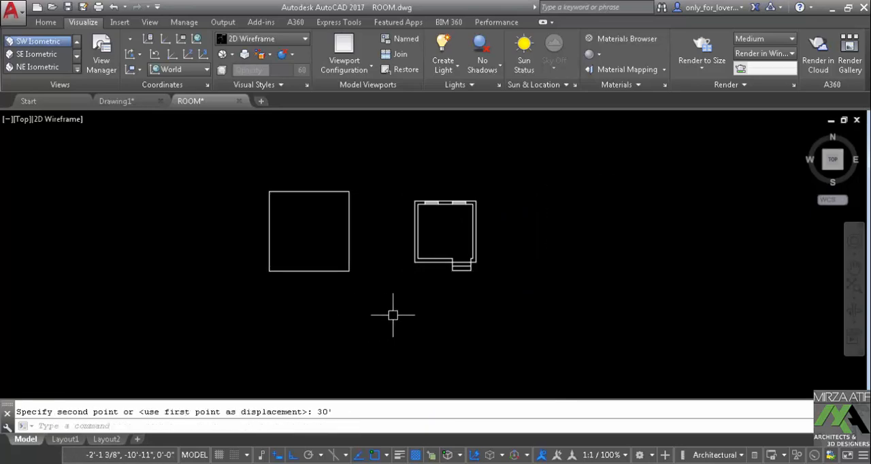
# Try to create a boundary polyline from an internal point in the left wall while its upper part is out of view
pyautogui.scroll(2, 414, 247)
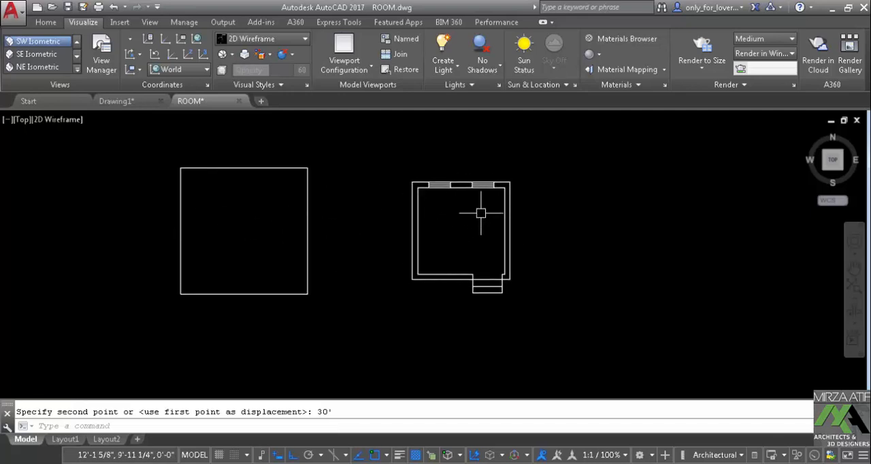
pyautogui.scroll(4, 477, 227)
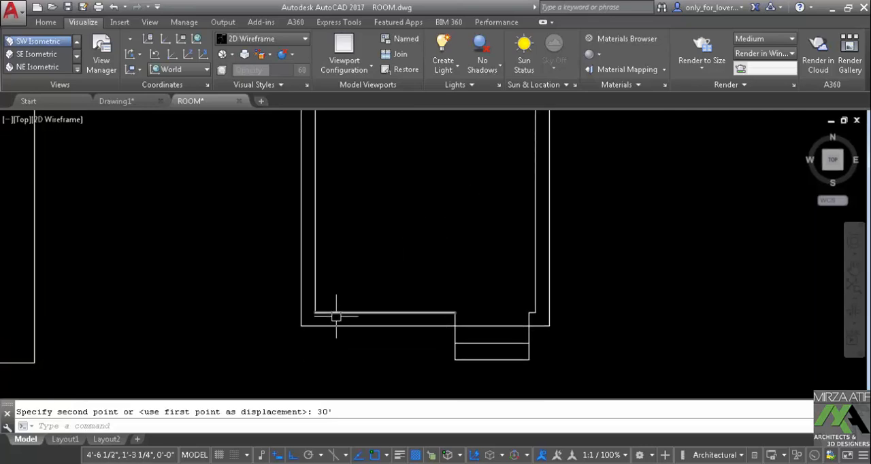
pyautogui.scroll(2, 302, 331)
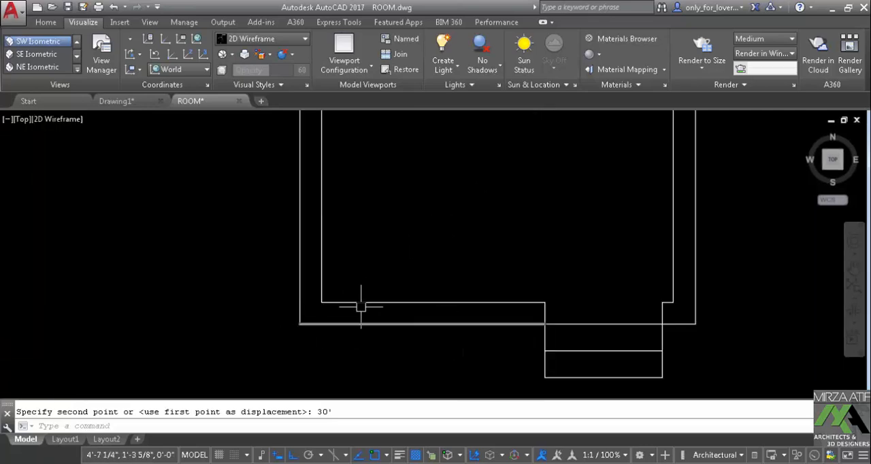
pyautogui.scroll(-2, 360, 307)
pyautogui.moveTo(368, 308)
pyautogui.mouseDown(button='middle')
pyautogui.moveTo(369, 324)
pyautogui.moveTo(374, 249)
pyautogui.mouseUp(button='middle')
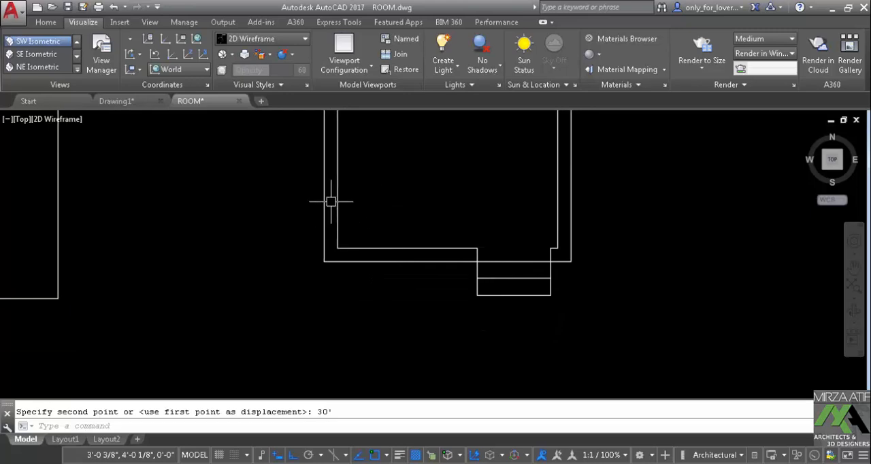
pyautogui.press('Return')
pyautogui.press('Return')
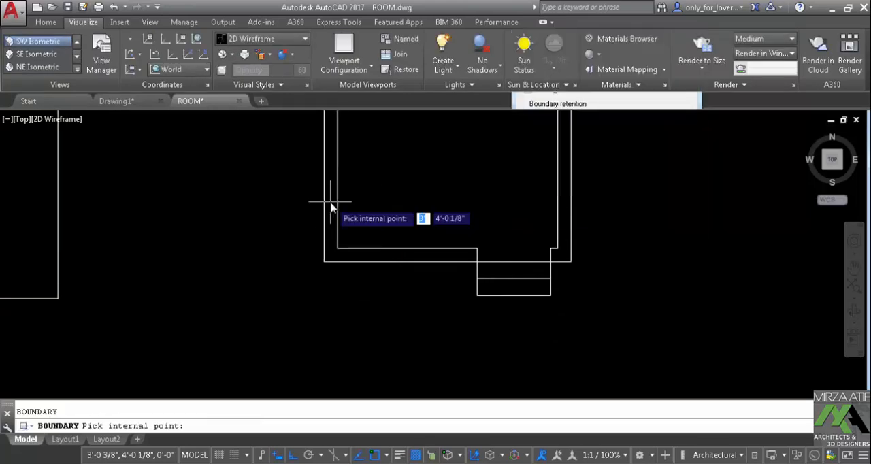
pyautogui.click(330, 195)
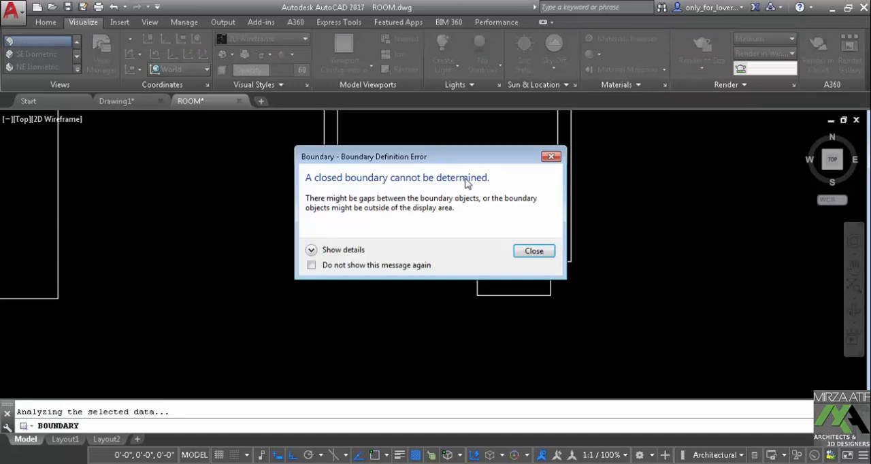
pyautogui.press('Escape')
pyautogui.press('Escape')
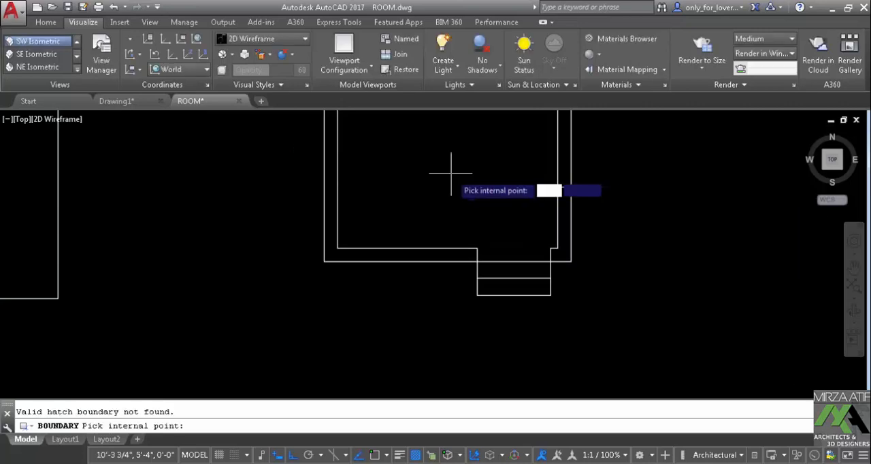
# Cancel the boundary command and examine the circled corners at the upper end of the left wall
pyautogui.moveTo(451, 171); pyautogui.dragTo(414, 266, button='middle')
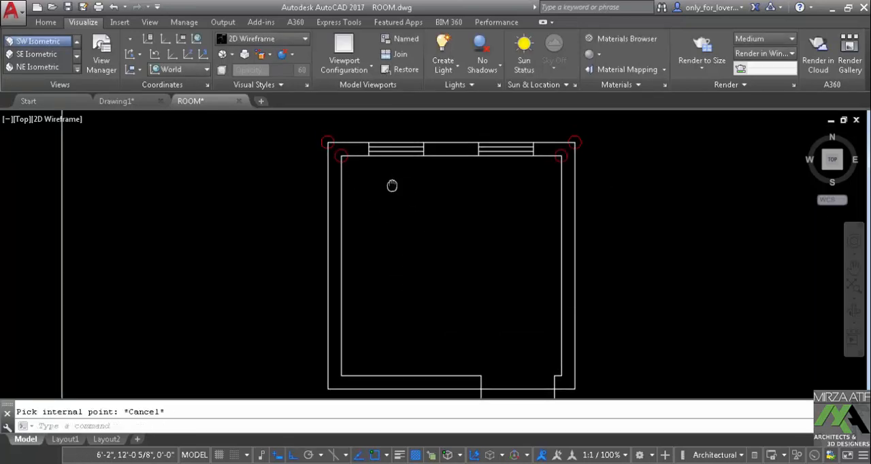
pyautogui.scroll(8, 369, 188)
pyautogui.scroll(-4, 359, 218)
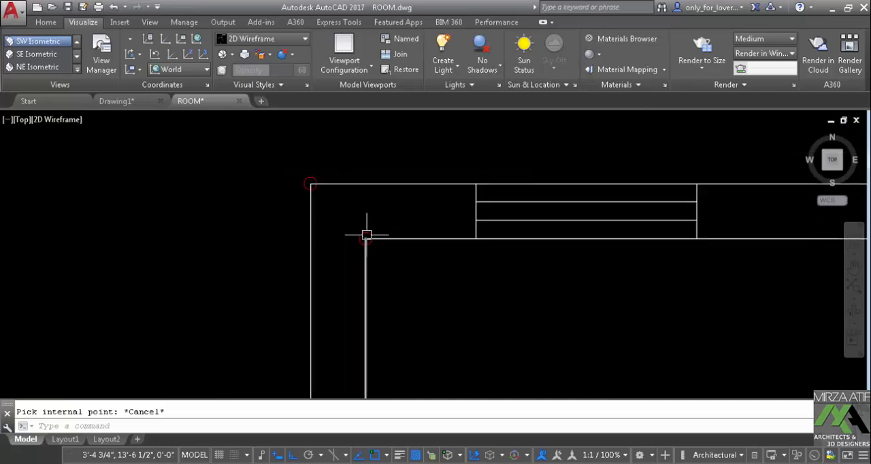
# Regenerate the drawing to clear the boundary error circles and bring the whole room plan into view
pyautogui.scroll(-2, 421, 277)
pyautogui.moveTo(421, 276); pyautogui.dragTo(361, 214, button='middle')
pyautogui.press('Escape')
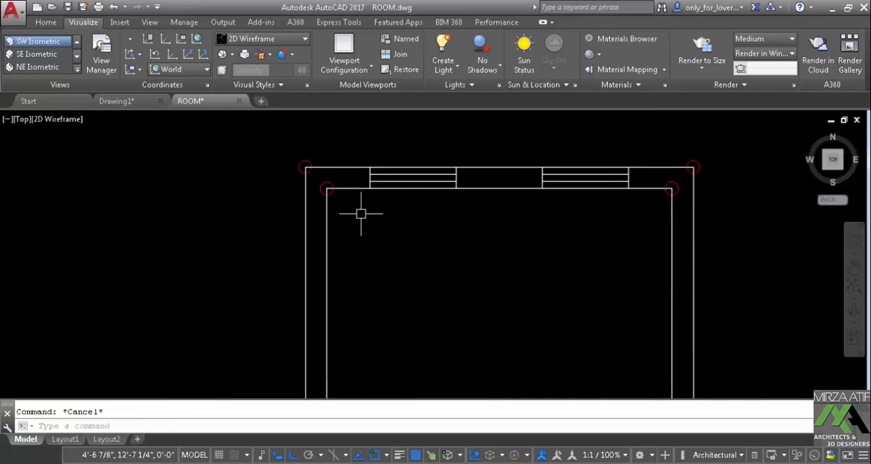
pyautogui.write('re')
pyautogui.press('Return')
pyautogui.moveTo(390, 247); pyautogui.dragTo(391, 244, button='middle')
pyautogui.scroll(-3, 402, 193)
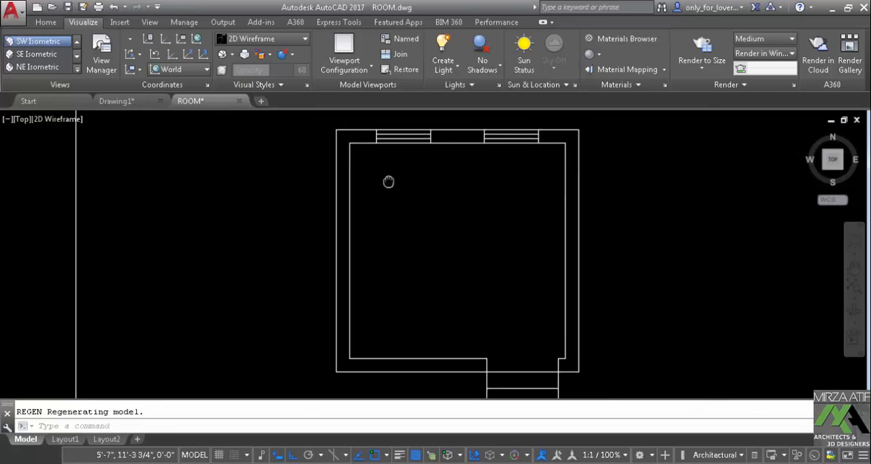
pyautogui.moveTo(388, 180)
pyautogui.mouseDown(button='middle')
pyautogui.moveTo(406, 194)
pyautogui.moveTo(372, 163)
pyautogui.mouseUp(button='middle')
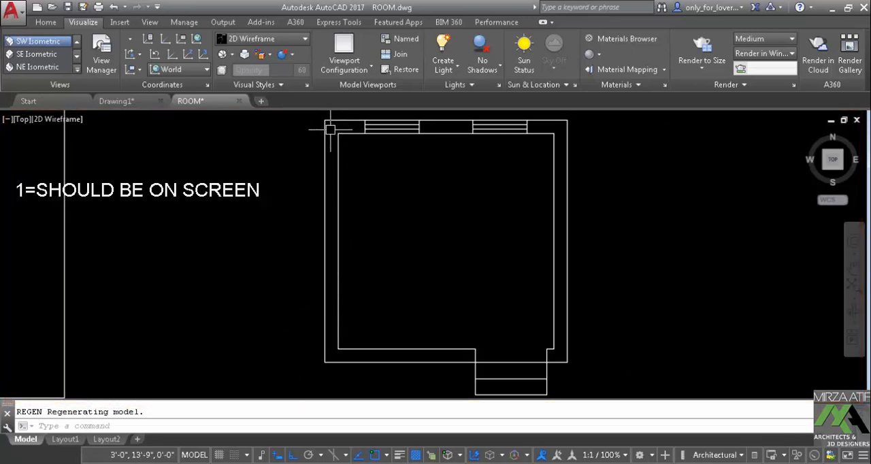
# Shorten the outer line of the left wall at its lower end to open a small gap at the corner
pyautogui.scroll(6, 336, 286)
pyautogui.click(336, 272)
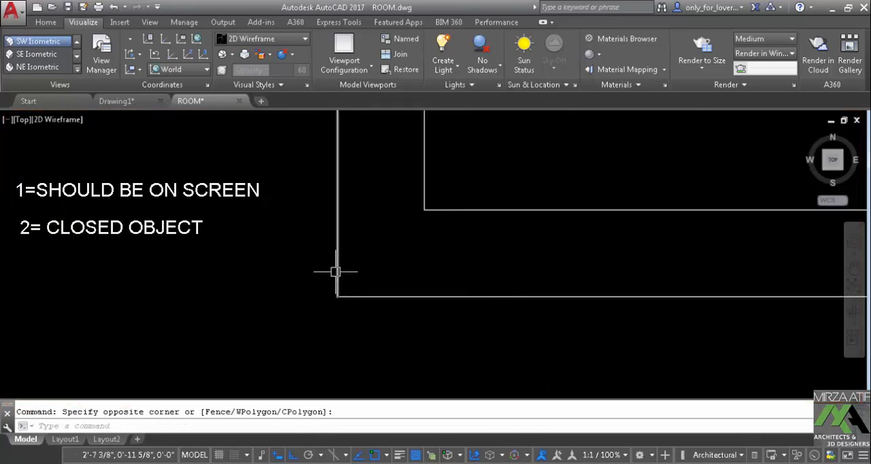
pyautogui.click(360, 286)
pyautogui.click(308, 265)
pyautogui.click(337, 297)
pyautogui.click(337, 273)
pyautogui.press('Escape')
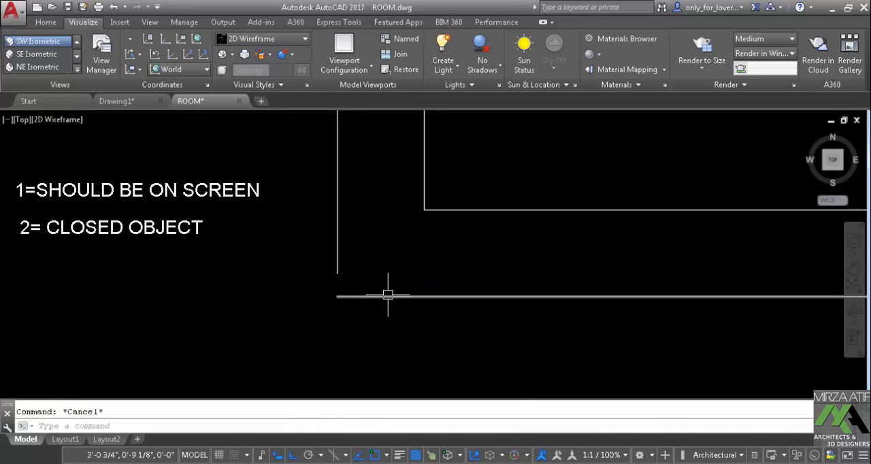
# Try to create a boundary polyline from an internal point in the left wall while its lower corner is open
pyautogui.scroll(-4, 387, 294)
pyautogui.moveTo(400, 272); pyautogui.dragTo(390, 332, button='middle')
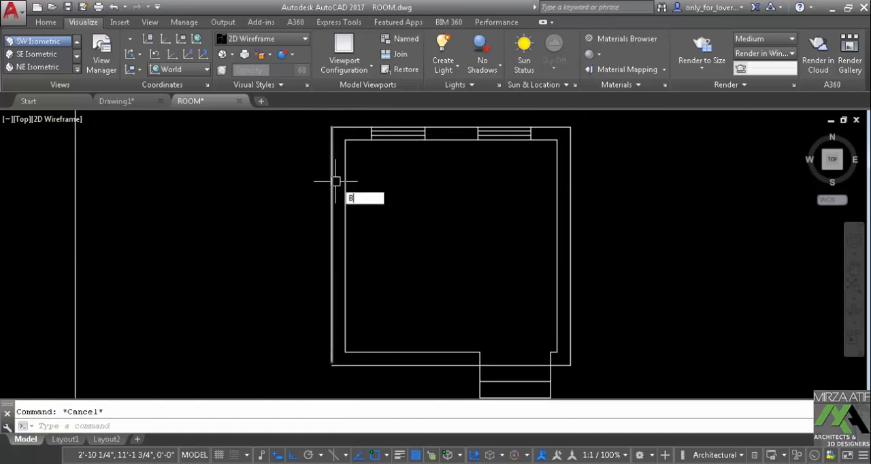
pyautogui.write('O')
pyautogui.press('Return')
pyautogui.click(530, 89)
pyautogui.click(340, 168)
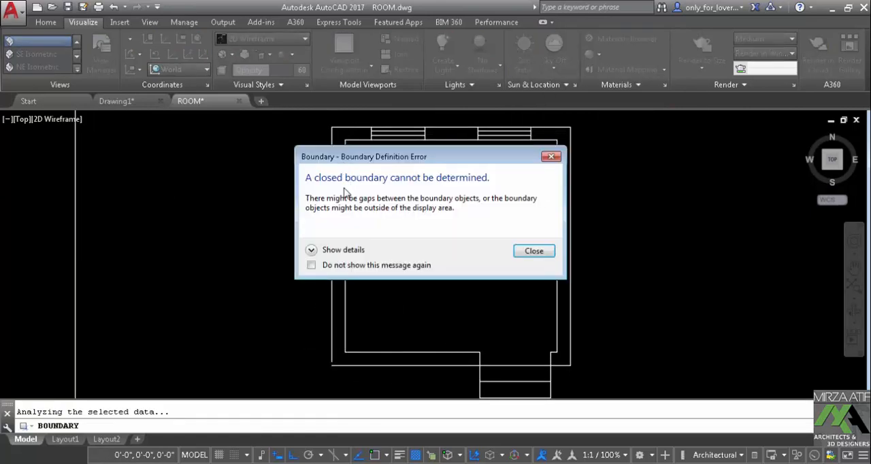
pyautogui.click(533, 251)
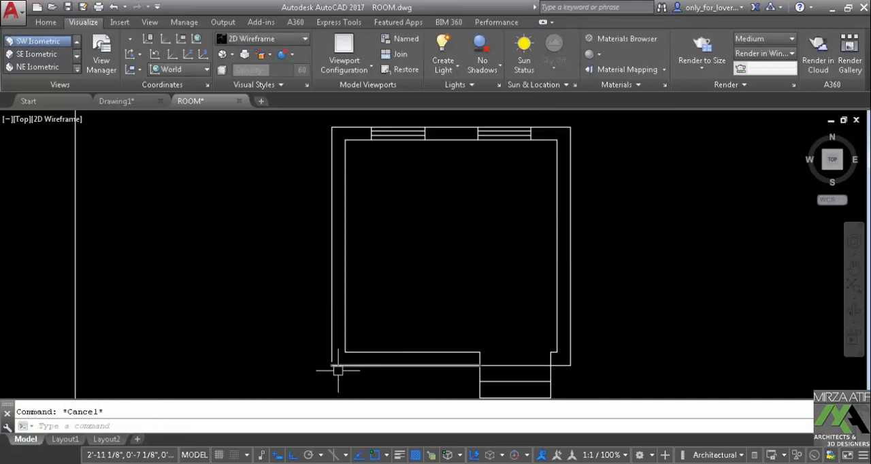
# Fillet the outer lines of the left and lower walls to close their corner, and regenerate the drawing
pyautogui.scroll(5, 337, 369)
pyautogui.write('f')
pyautogui.press('Return')
pyautogui.click(318, 313)
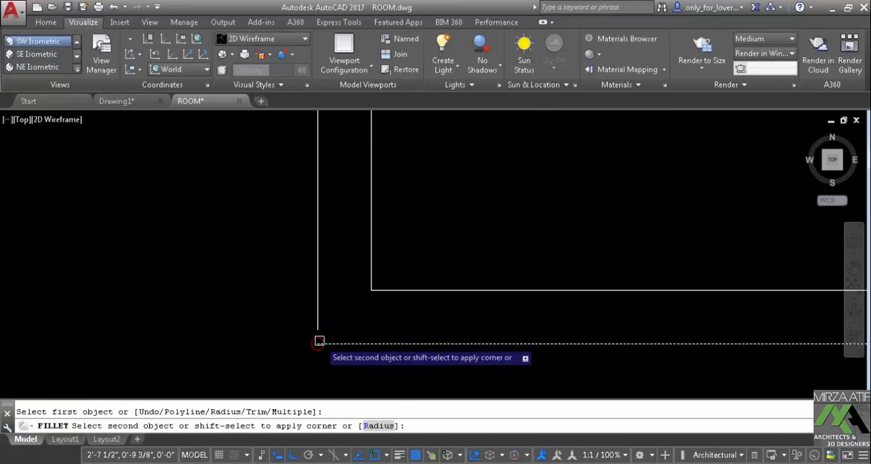
pyautogui.click(319, 341)
pyautogui.press('Escape')
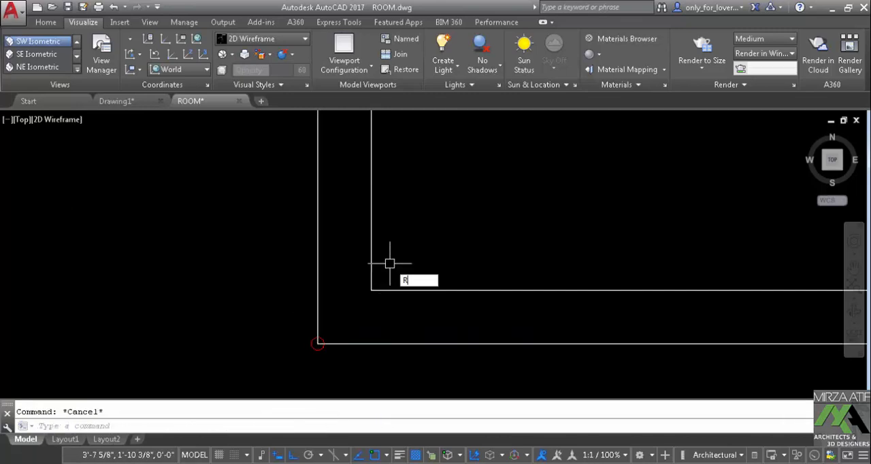
pyautogui.write('e')
pyautogui.press('Return')
# Try to create a boundary polyline in the left wall with the upper part of the plan out of view
pyautogui.scroll(-8, 355, 276)
pyautogui.scroll(4, 387, 252)
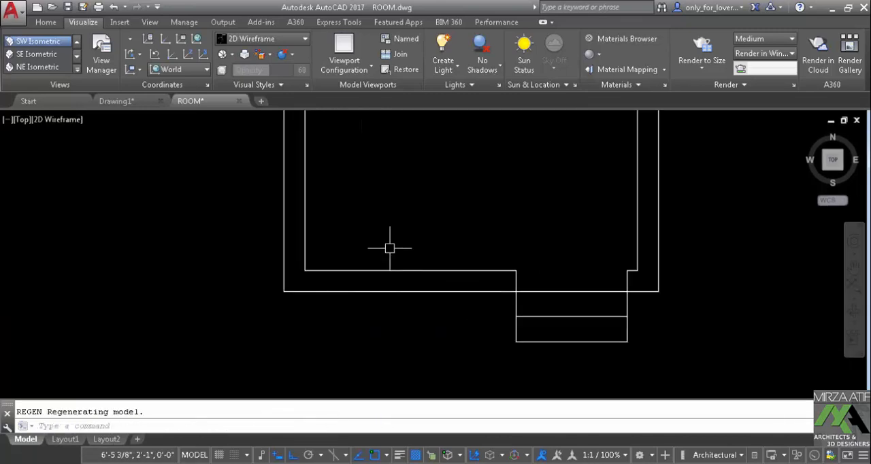
pyautogui.write('bo')
pyautogui.press('Return')
pyautogui.press('Return')
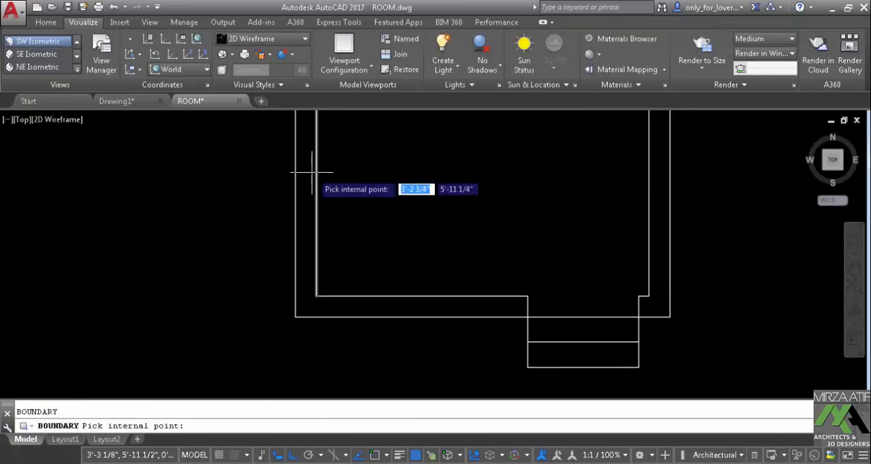
pyautogui.click(311, 173)
pyautogui.press('Escape')
# Bring the entire room plan back into view and regenerate the drawing to remove the error circles
pyautogui.press('Escape')
pyautogui.scroll(-4, 385, 174)
pyautogui.moveTo(384, 174); pyautogui.dragTo(390, 270, button='middle')
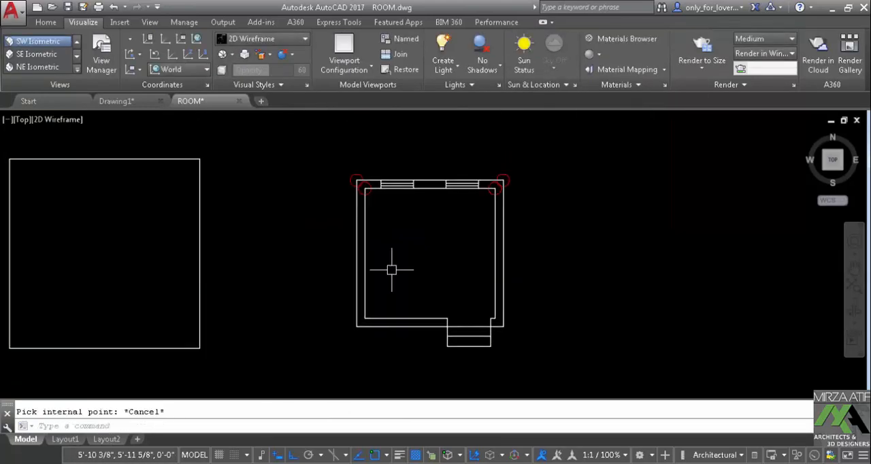
pyautogui.scroll(-2, 391, 270)
pyautogui.press('Escape')
pyautogui.scroll(2, 388, 234)
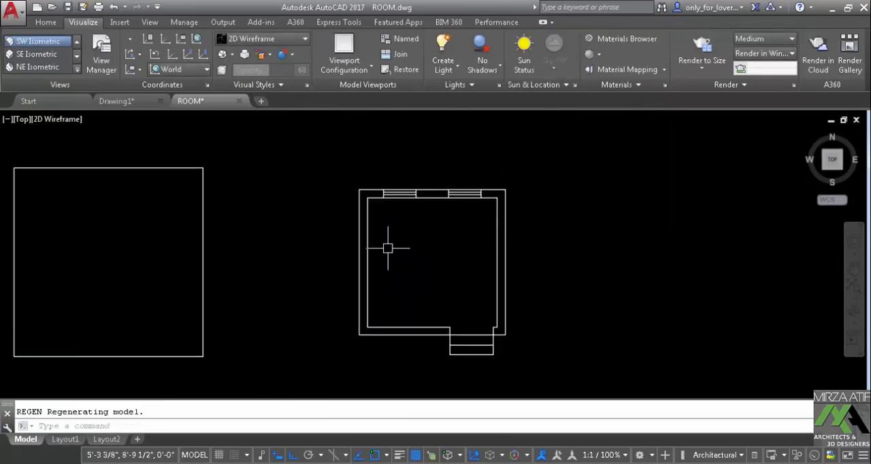
pyautogui.scroll(2, 392, 245)
pyautogui.moveTo(397, 245); pyautogui.dragTo(410, 215, button='middle')
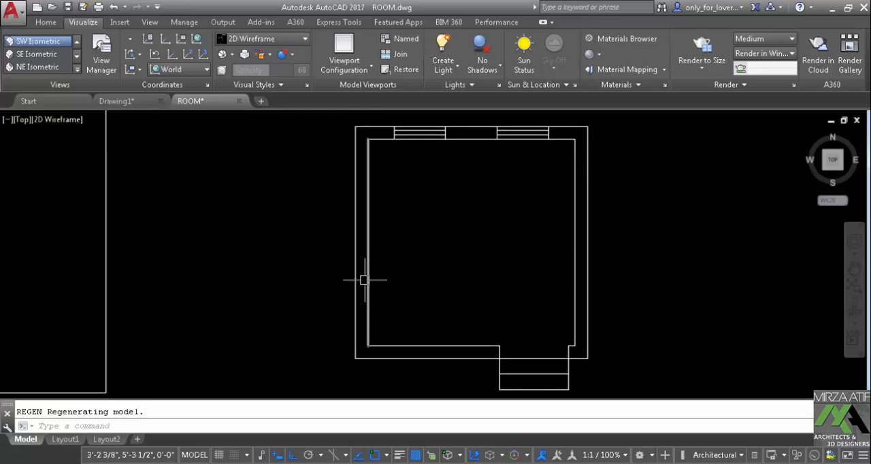
pyautogui.write('BLOCK')
pyautogui.press('Return')
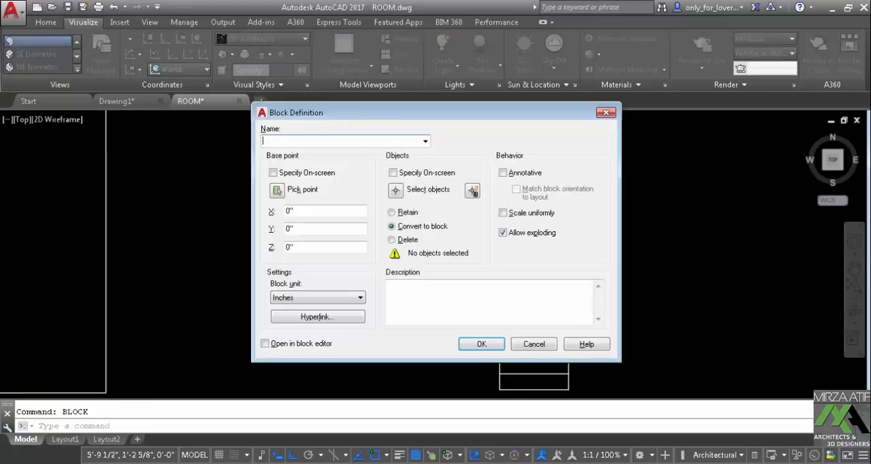
pyautogui.press('Escape')
# Create a boundary polyline around the left wall from an internal point, with the object type as Polyline
pyautogui.write('BO')
pyautogui.press('Return')
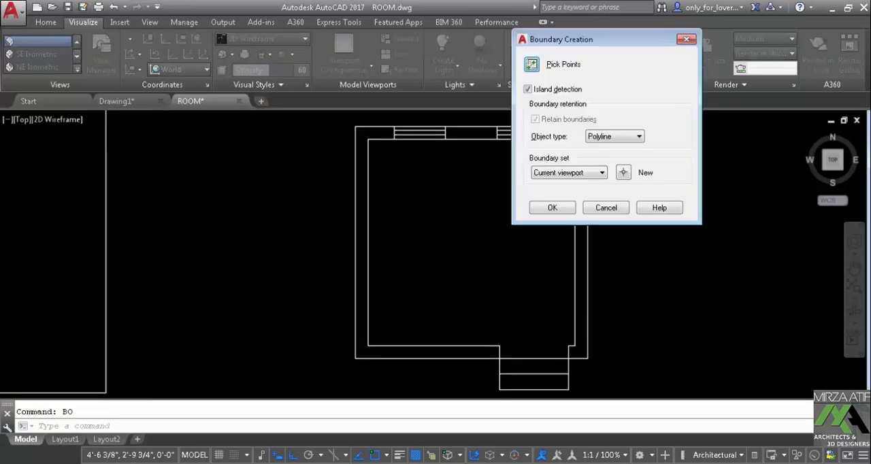
pyautogui.press('Return')
pyautogui.click(369, 294)
pyautogui.press('Return')
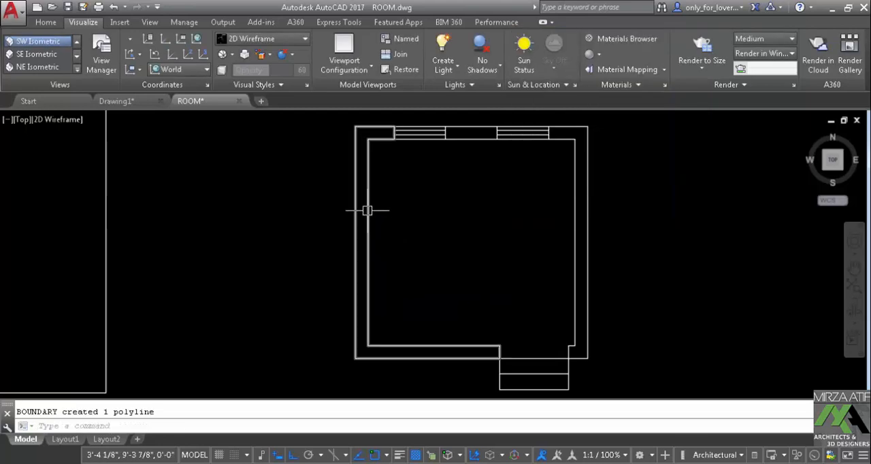
# Create boundary polylines for the pier between the two windows and for the right wall
pyautogui.moveTo(367, 210)
pyautogui.write('BO')
pyautogui.press('Return')
pyautogui.press('Return')
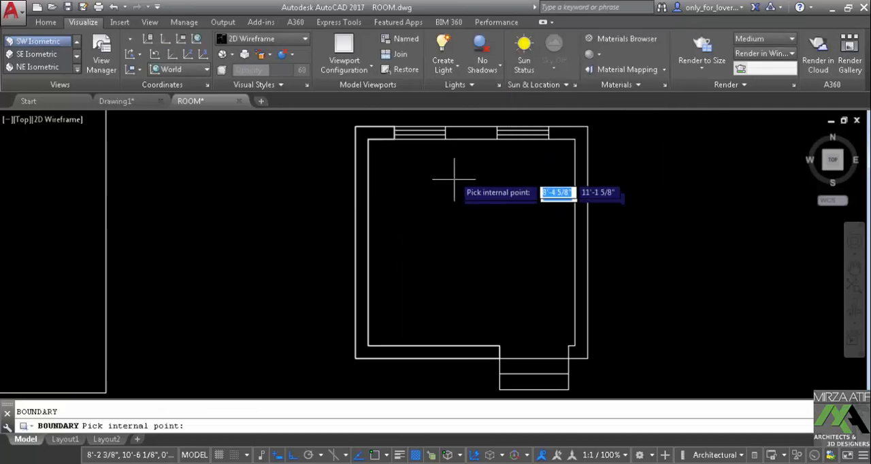
pyautogui.click(470, 133)
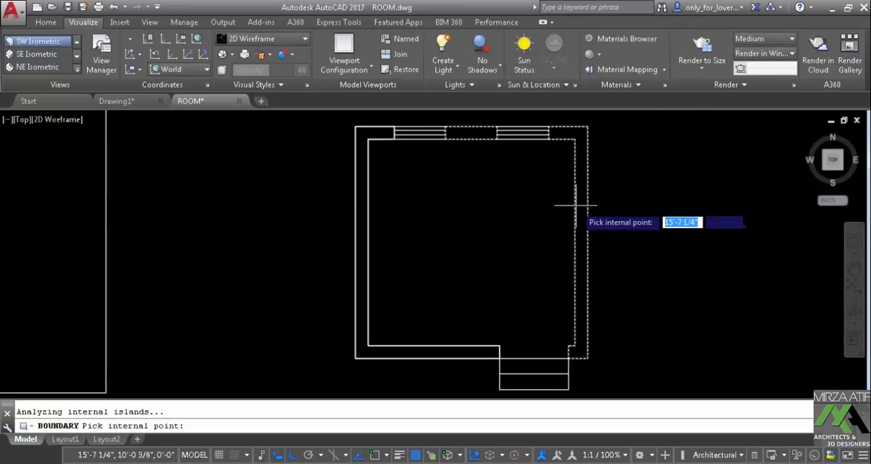
pyautogui.press('Return')
# Extrude the three wall boundary polylines to a height of 11'
pyautogui.keyDown('shift'); pyautogui.moveTo(461, 281); pyautogui.dragTo(441, 227, button='middle'); pyautogui.keyUp('shift')
pyautogui.write('EXT')
pyautogui.press('Return')
pyautogui.click(392, 252)
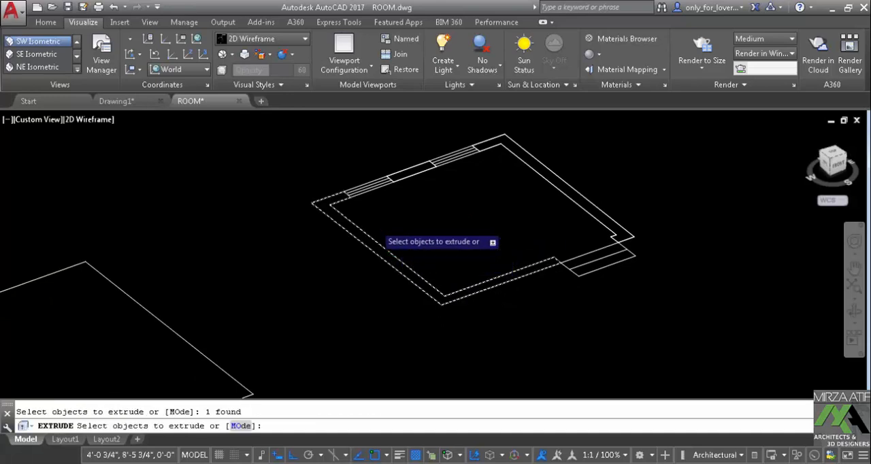
pyautogui.click(403, 172)
pyautogui.click(552, 164)
pyautogui.moveTo(604, 119); pyautogui.dragTo(572, 177, button='middle')
pyautogui.rightClick(573, 177)
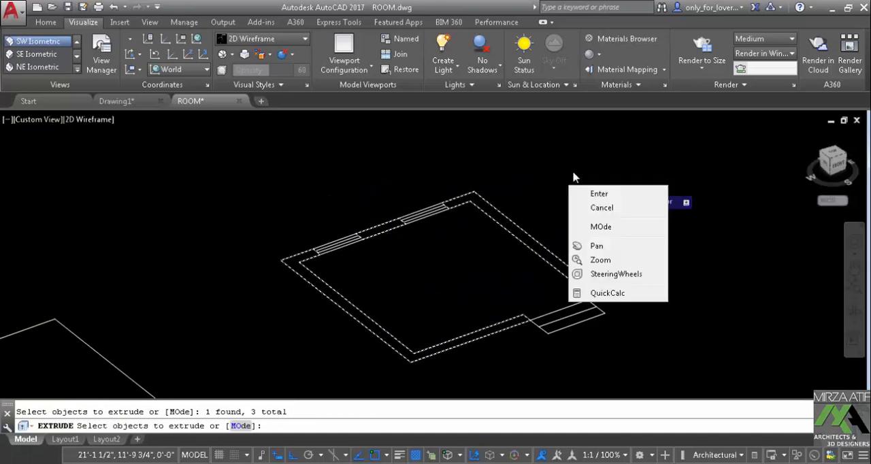
pyautogui.click(598, 194)
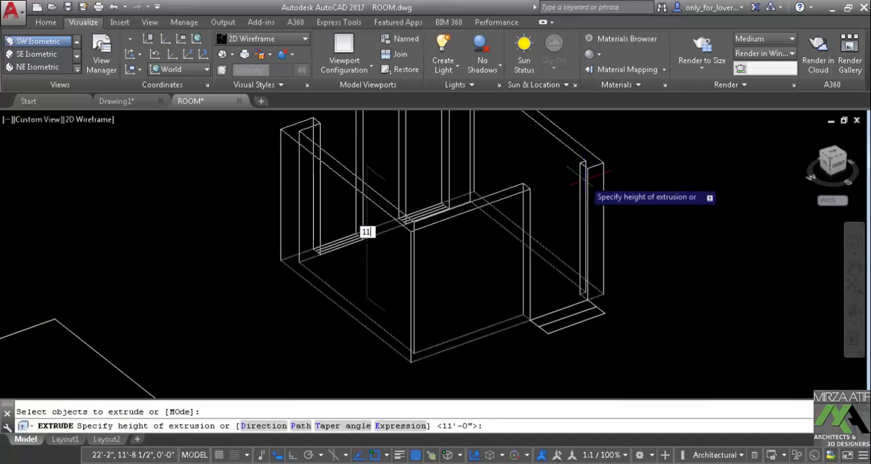
pyautogui.press('Return')
# Set the visual style to Shades of Gray and orbit to the window side of the room
pyautogui.scroll(-3, 583, 176)
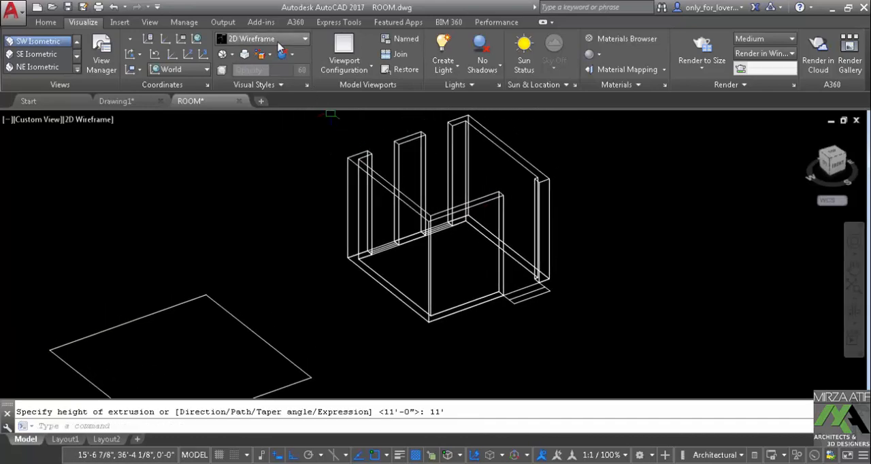
pyautogui.click(265, 39)
pyautogui.click(246, 160)
pyautogui.keyDown('shift'); pyautogui.moveTo(475, 225); pyautogui.dragTo(245, 235, button='middle'); pyautogui.keyUp('shift')
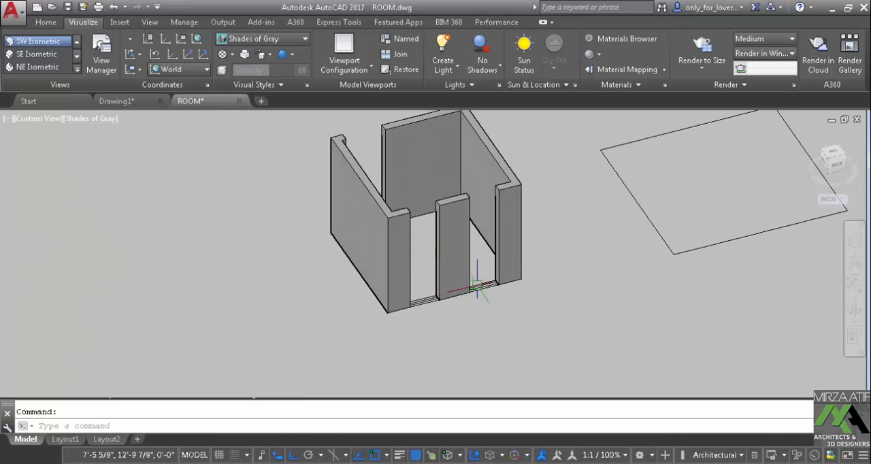
pyautogui.scroll(5, 478, 285)
pyautogui.scroll(-2, 432, 327)
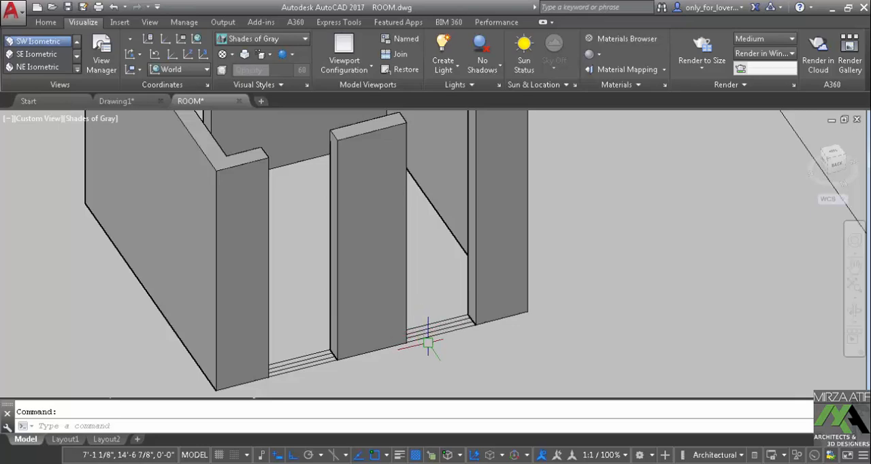
# Create a 7' high box across the base of the window opening between the middle pier and the left wall
pyautogui.scroll(2, 423, 333)
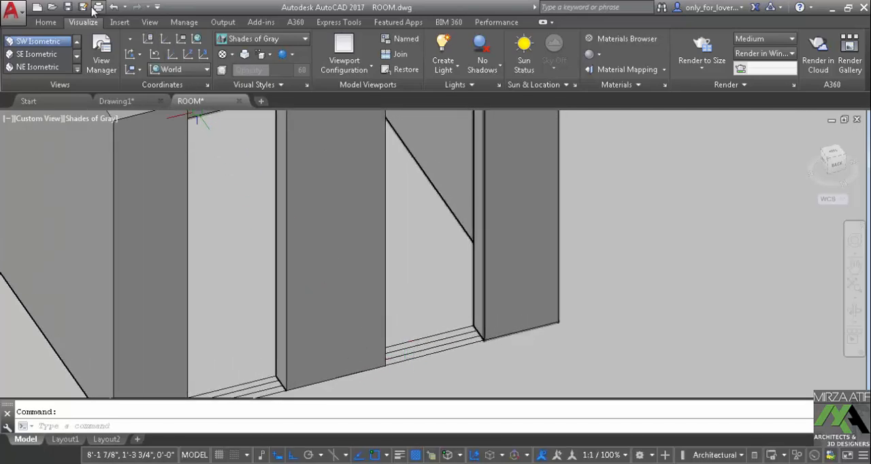
pyautogui.click(46, 23)
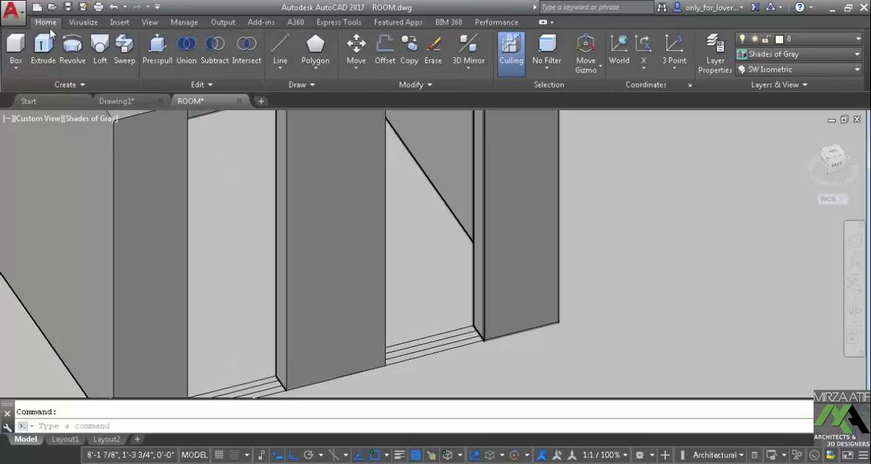
pyautogui.click(15, 51)
pyautogui.scroll(2, 385, 366)
pyautogui.click(385, 366)
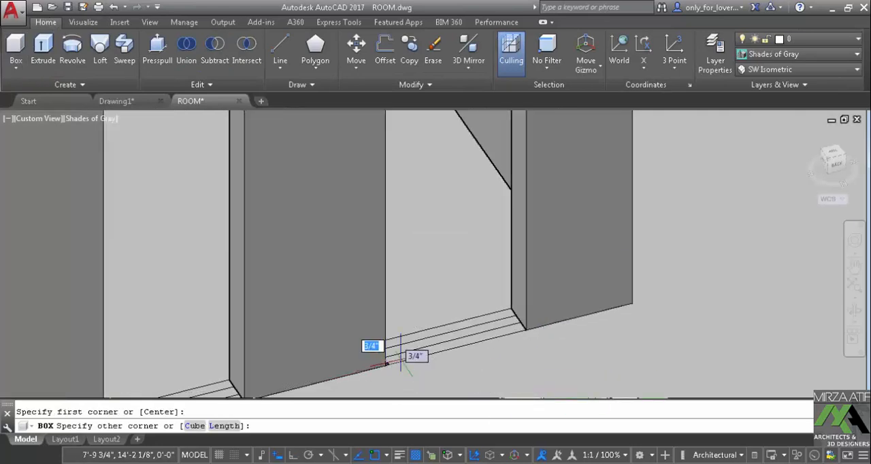
pyautogui.click(510, 306)
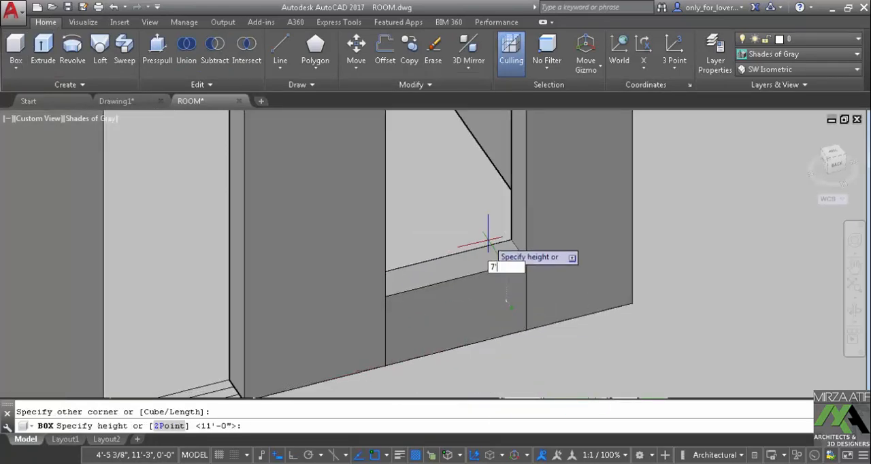
pyautogui.press('Return')
# Create a second box across the top of the same window opening, extending 24" downward from the wall tops
pyautogui.scroll(-5, 488, 240)
pyautogui.moveTo(487, 241); pyautogui.dragTo(502, 363, button='middle')
pyautogui.click(17, 49)
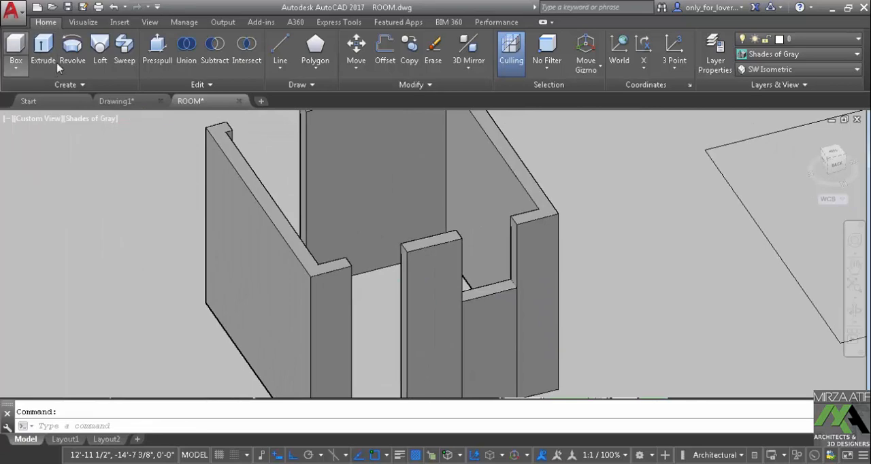
pyautogui.scroll(4, 467, 294)
pyautogui.moveTo(464, 202); pyautogui.dragTo(336, 214, button='middle')
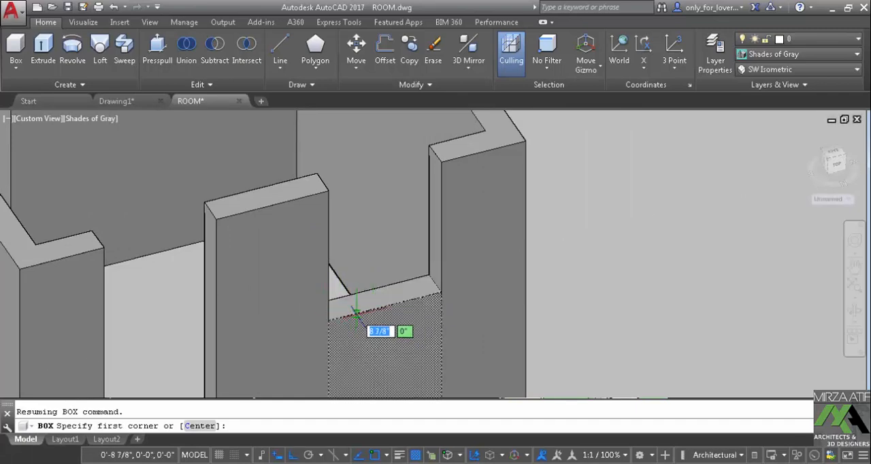
pyautogui.click(327, 190)
pyautogui.click(429, 145)
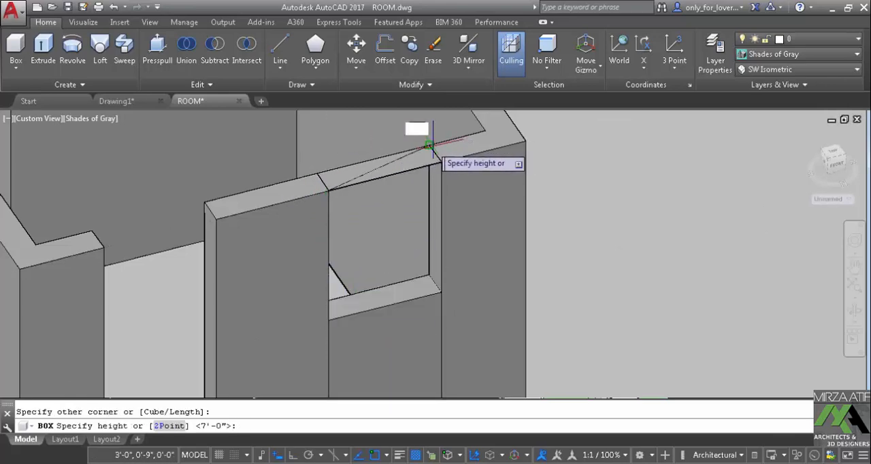
pyautogui.scroll(-2, 466, 147)
pyautogui.moveTo(466, 146); pyautogui.dragTo(460, 209, button='middle')
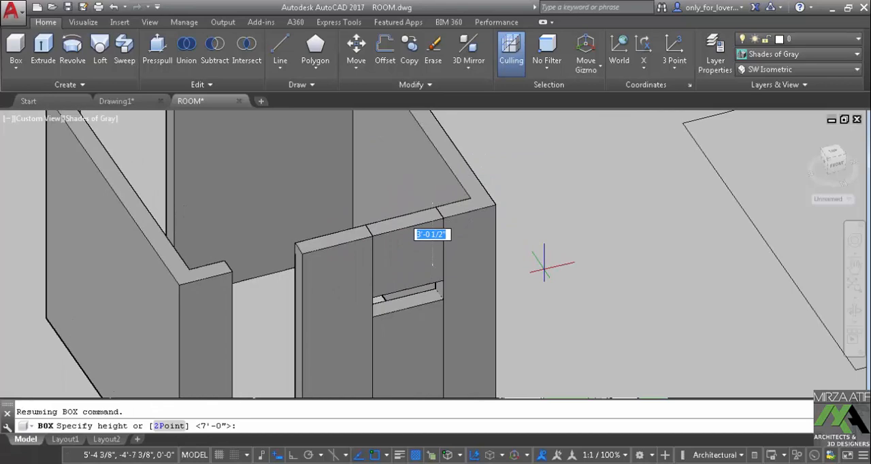
pyautogui.write('24')
pyautogui.press('Return')
pyautogui.scroll(3, 440, 285)
pyautogui.moveTo(414, 294); pyautogui.dragTo(484, 204, button='middle')
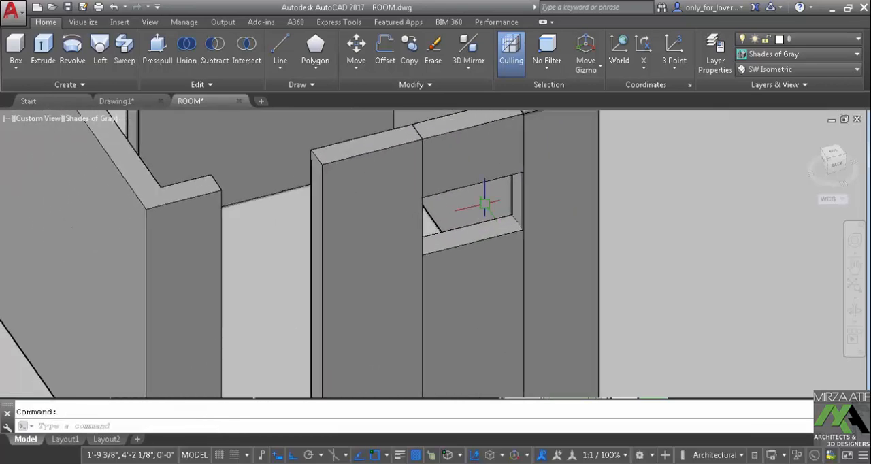
# Copy the lower and upper window boxes from the wall-top corner into the matching position in the second window opening
pyautogui.write('CO')
pyautogui.press('Return')
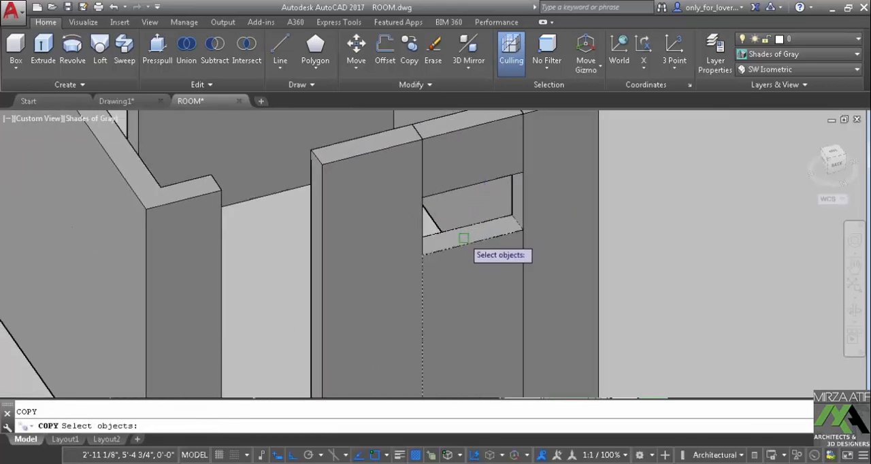
pyautogui.click(476, 246)
pyautogui.click(438, 128)
pyautogui.press('Return')
pyautogui.click(420, 136)
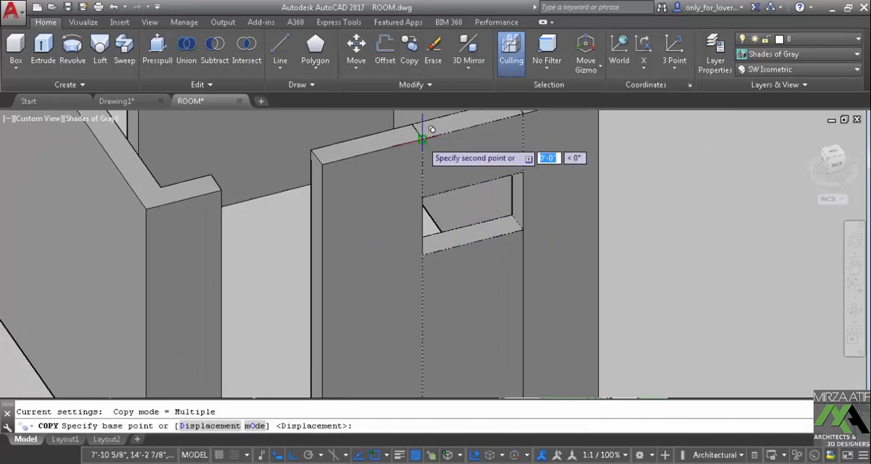
pyautogui.click(220, 191)
pyautogui.scroll(-2, 332, 257)
pyautogui.moveTo(332, 259); pyautogui.dragTo(378, 253, button='middle')
pyautogui.scroll(-2, 378, 253)
pyautogui.press('Escape')
pyautogui.keyDown('shift'); pyautogui.moveTo(360, 286); pyautogui.dragTo(505, 280, button='middle'); pyautogui.keyUp('shift')
pyautogui.scroll(2, 336, 241)
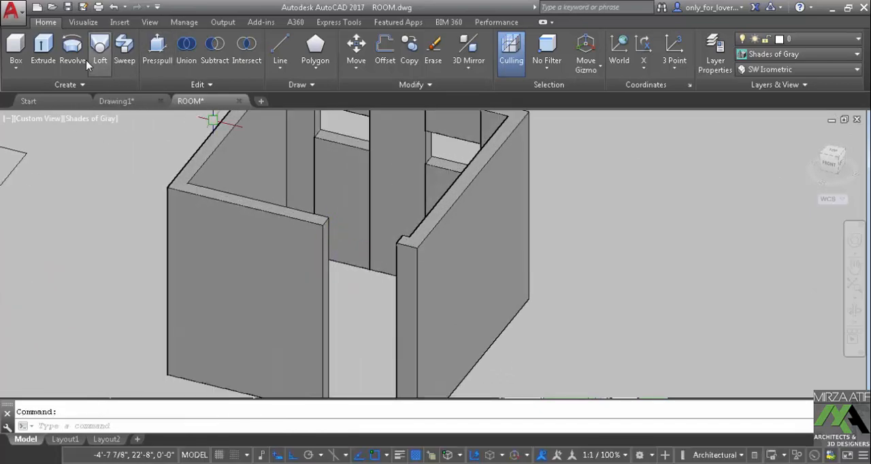
pyautogui.click(15, 46)
pyautogui.scroll(2, 320, 224)
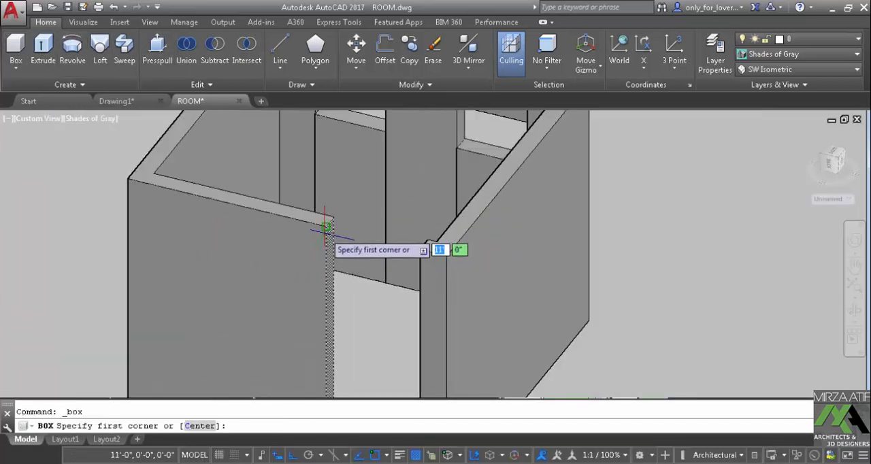
pyautogui.click(324, 225)
pyautogui.scroll(2, 436, 248)
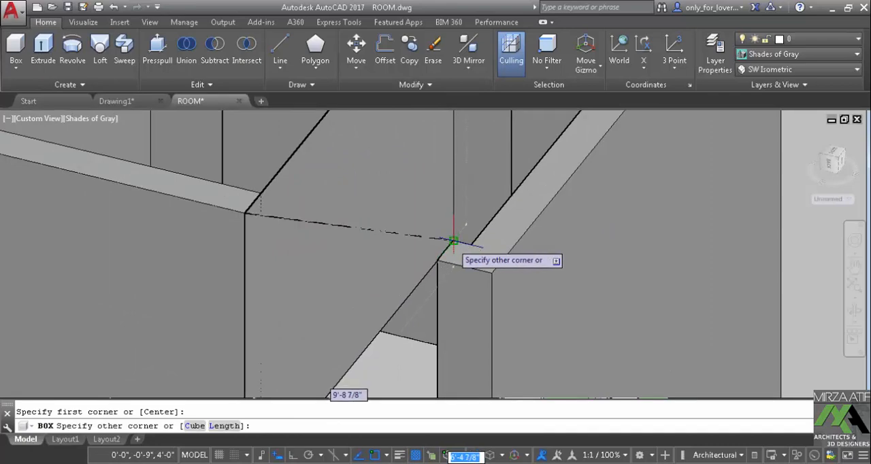
pyautogui.press('Escape')
pyautogui.scroll(-2, 442, 239)
pyautogui.keyDown('shift'); pyautogui.moveTo(369, 280); pyautogui.dragTo(445, 296, button='middle'); pyautogui.keyUp('shift')
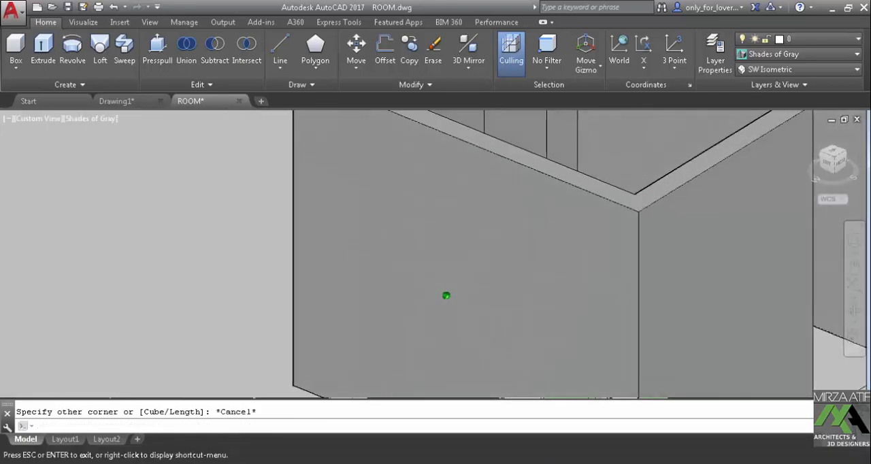
pyautogui.moveTo(618, 245); pyautogui.dragTo(274, 342, button='middle')
pyautogui.moveTo(527, 248); pyautogui.dragTo(453, 270, button='middle')
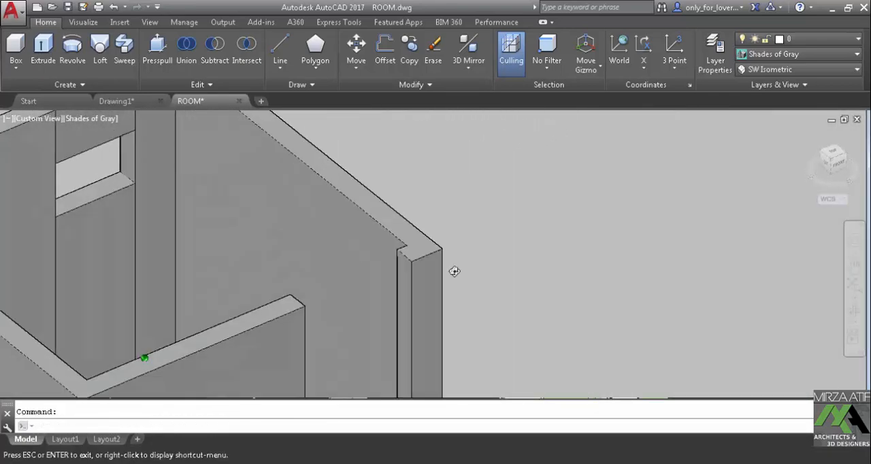
pyautogui.click(16, 49)
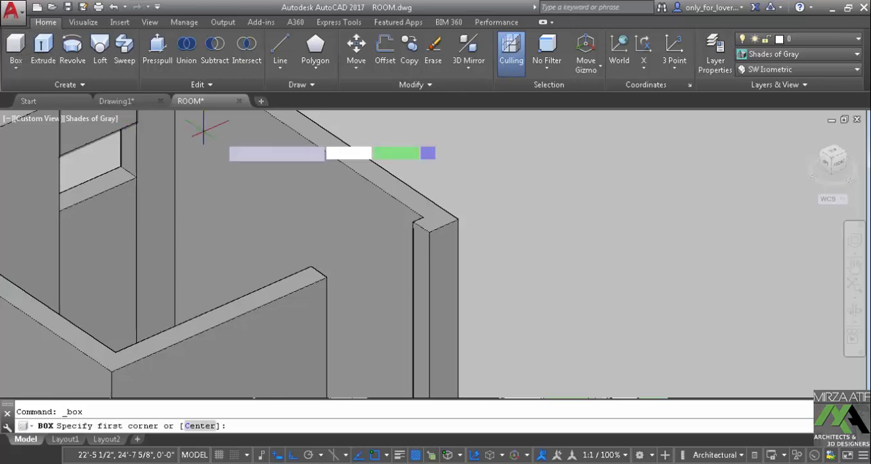
pyautogui.click(412, 223)
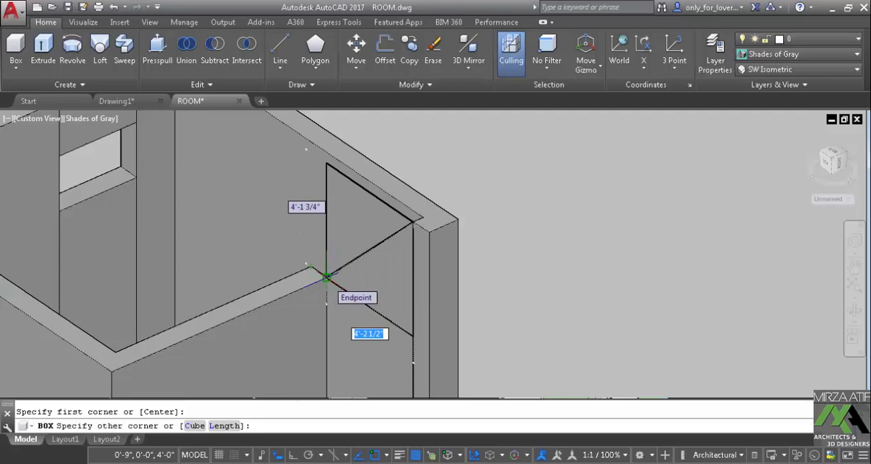
pyautogui.press('Escape')
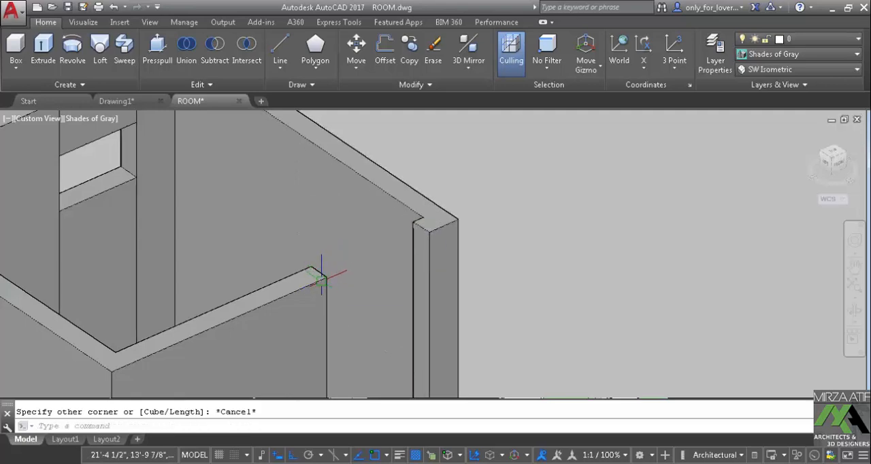
# Dismiss the antivirus notification and reset the model view to SW Isometric
pyautogui.moveTo(253, 223); pyautogui.dragTo(315, 225, button='middle')
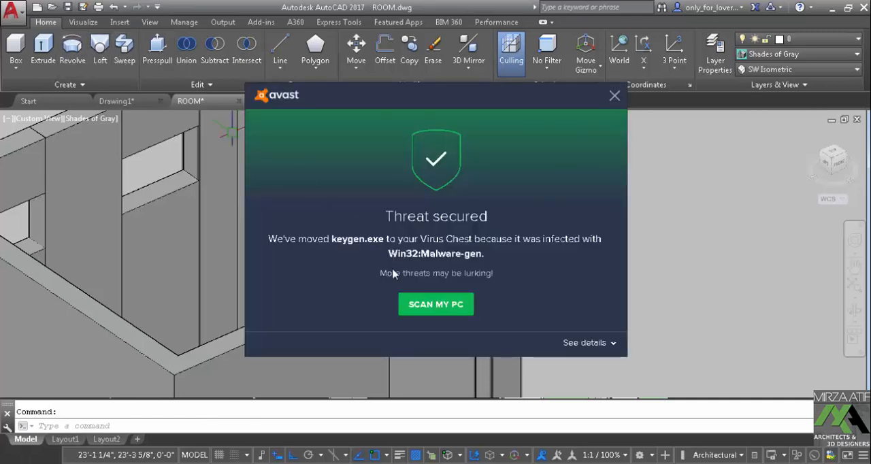
pyautogui.click(615, 97)
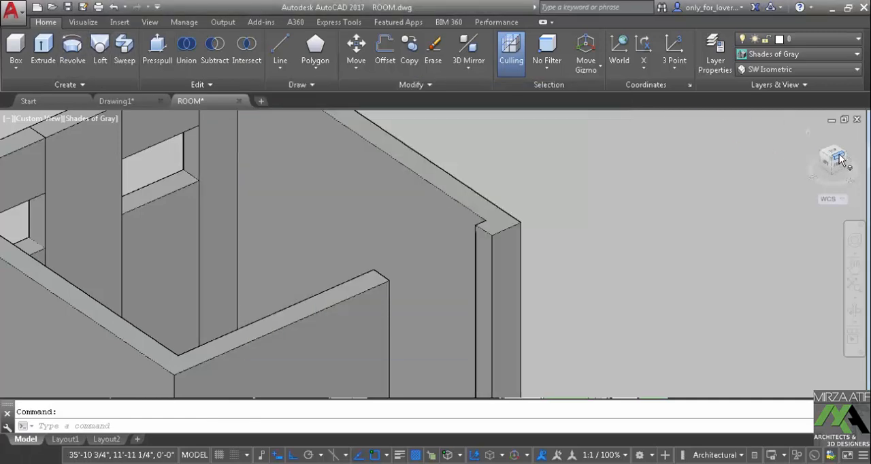
pyautogui.click(836, 155)
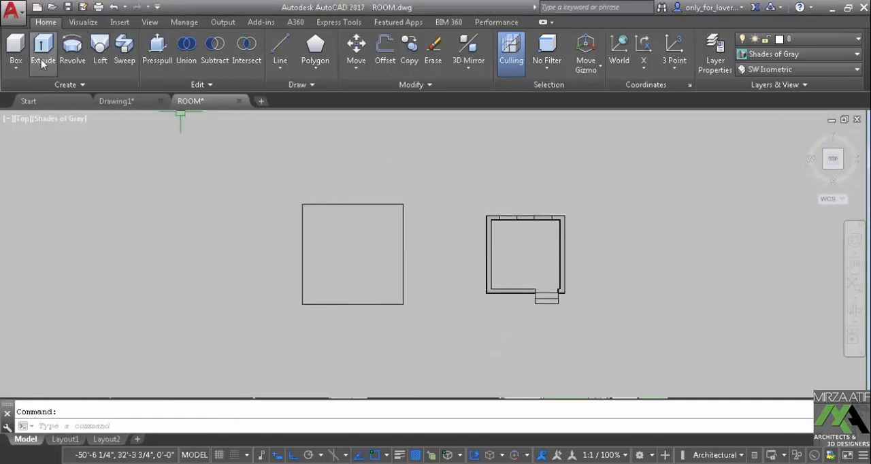
pyautogui.click(84, 23)
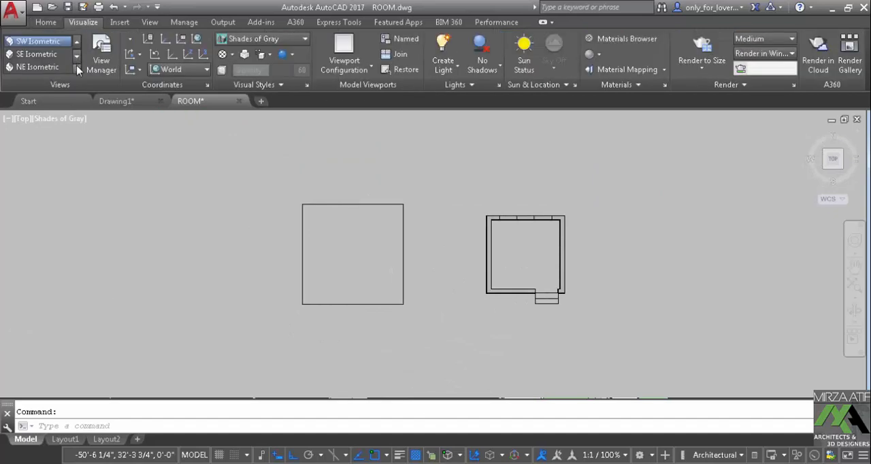
pyautogui.click(78, 70)
pyautogui.click(38, 120)
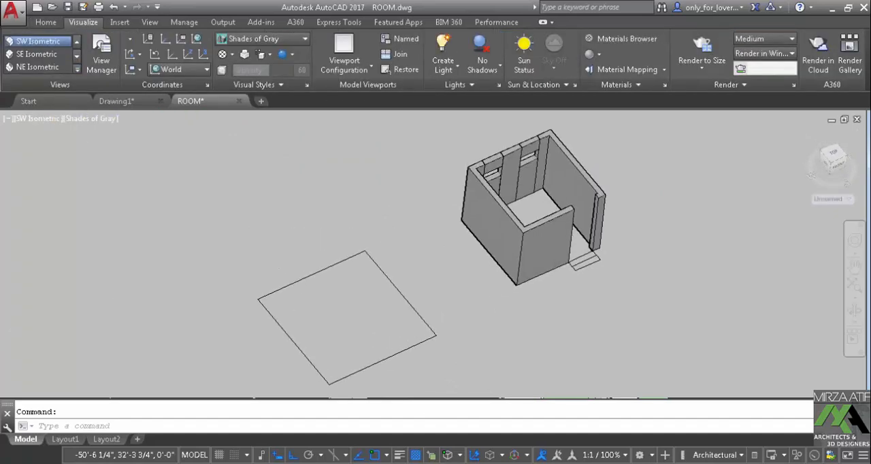
pyautogui.scroll(5, 427, 187)
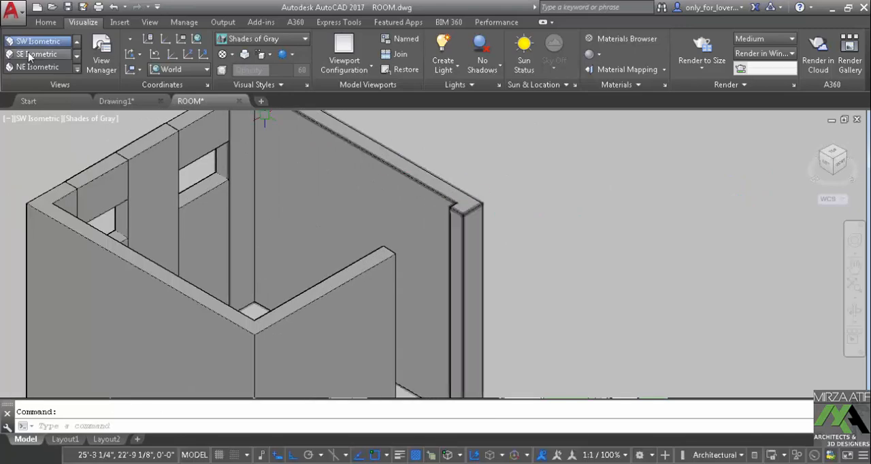
pyautogui.click(45, 21)
pyautogui.click(27, 44)
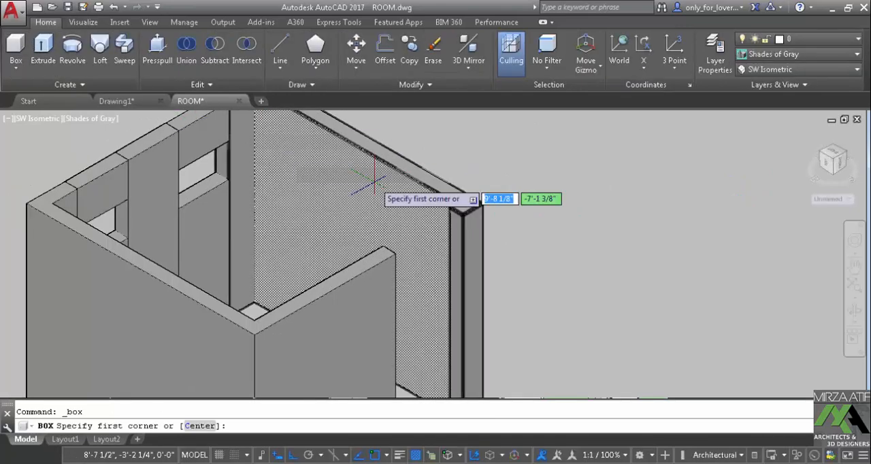
pyautogui.scroll(3, 401, 255)
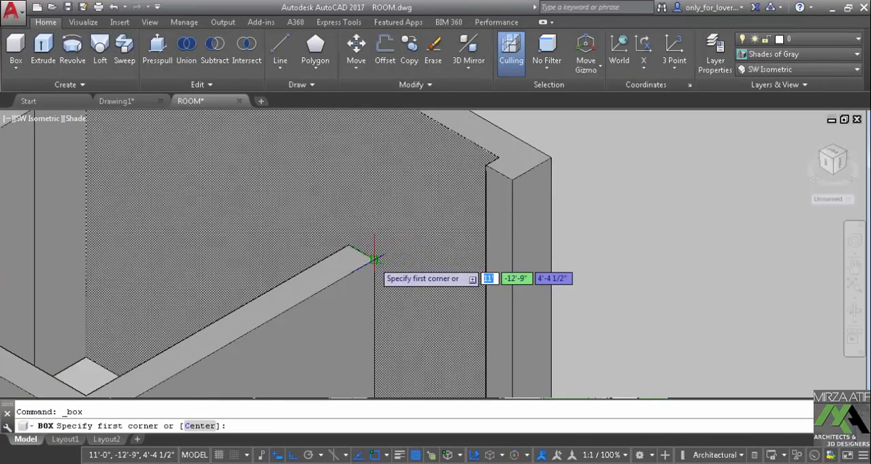
pyautogui.click(372, 257)
pyautogui.press('Escape')
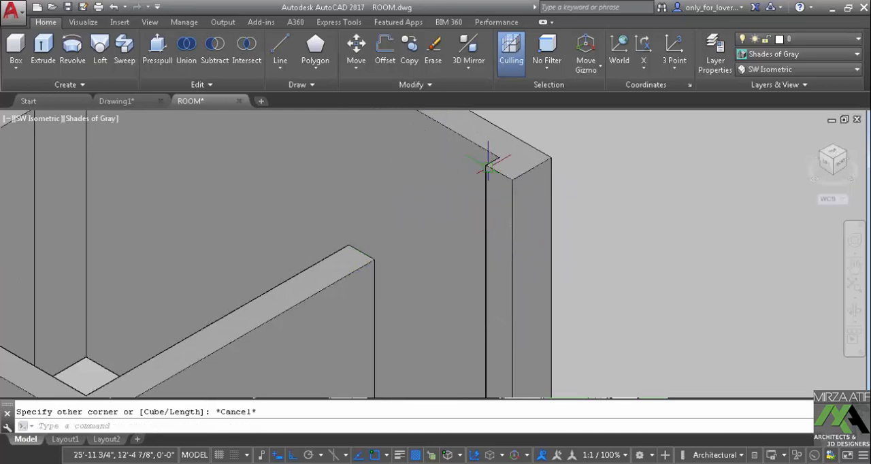
pyautogui.scroll(-3, 486, 165)
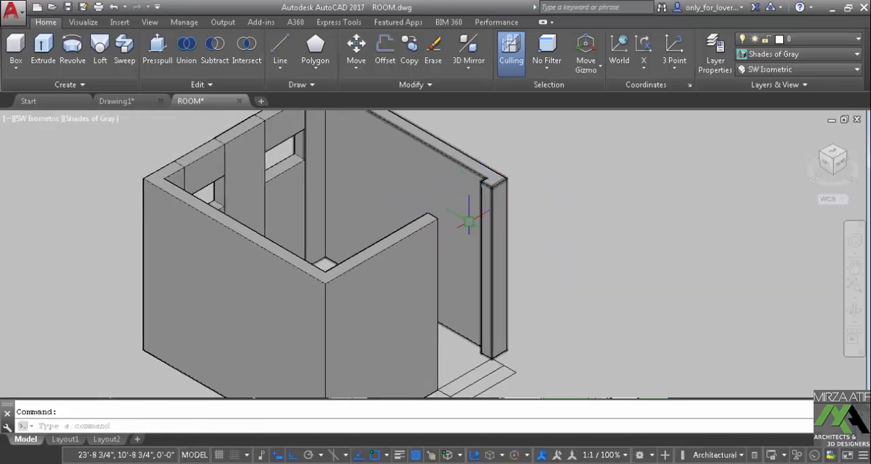
pyautogui.keyDown('shift'); pyautogui.moveTo(469, 221); pyautogui.dragTo(436, 236, button='middle'); pyautogui.keyUp('shift')
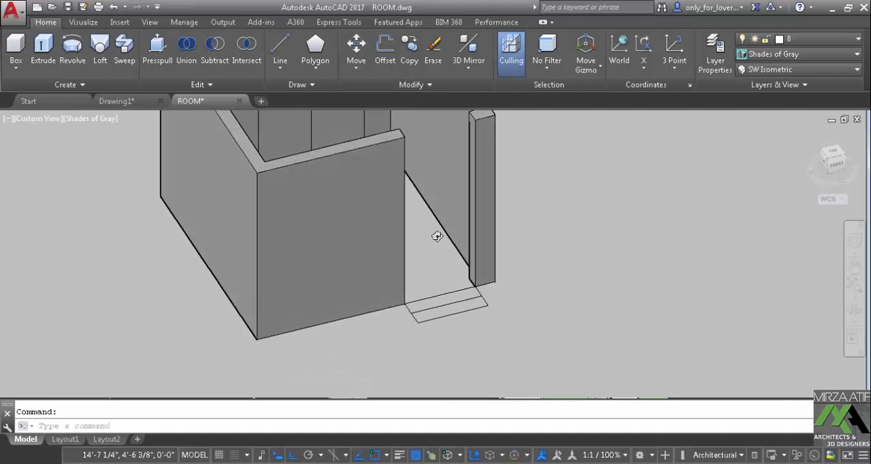
# In the Top view, create a 4' high box across the doorway opening at the full wall thickness
pyautogui.click(80, 23)
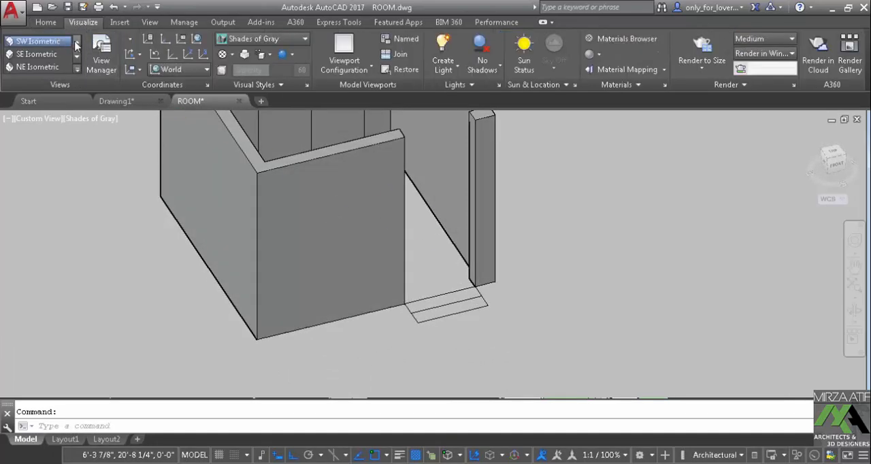
pyautogui.click(50, 44)
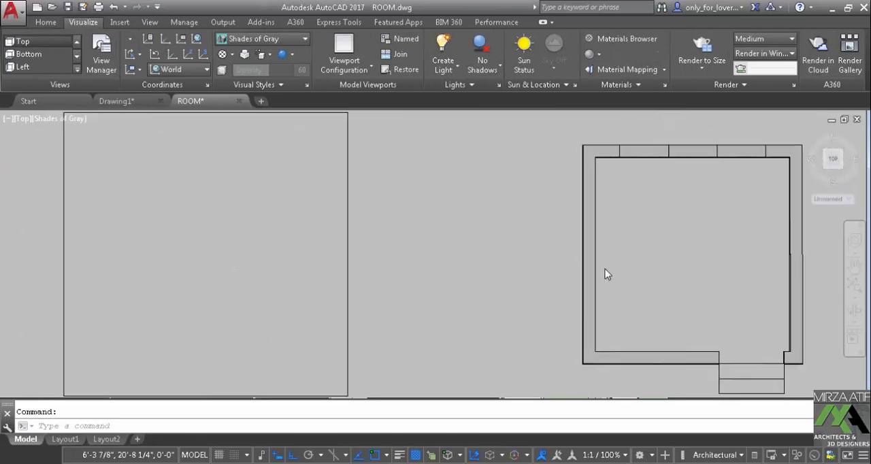
pyautogui.scroll(3, 381, 276)
pyautogui.moveTo(381, 276); pyautogui.dragTo(228, 245, button='middle')
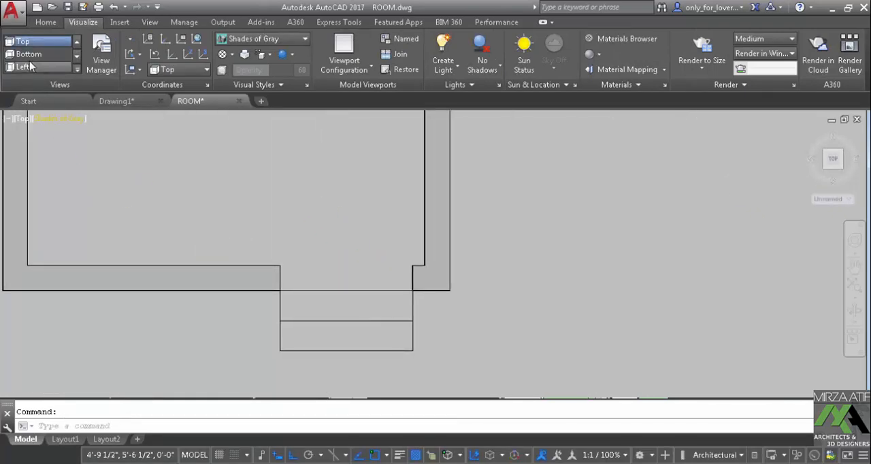
pyautogui.click(46, 22)
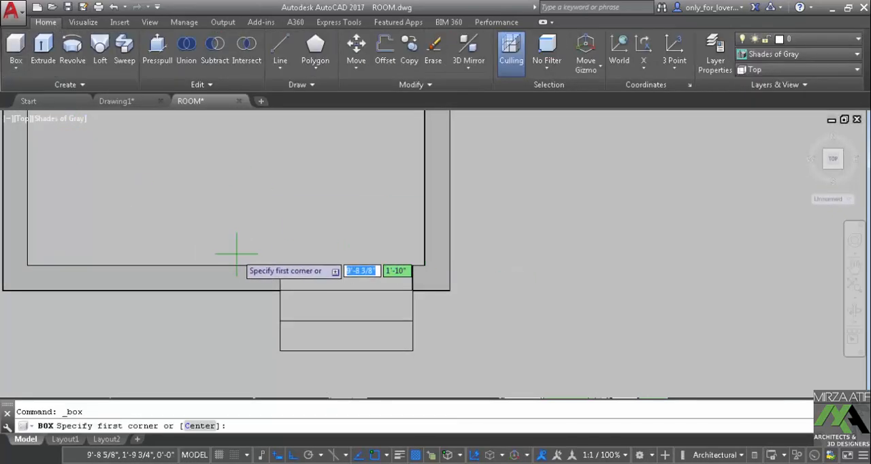
pyautogui.click(279, 265)
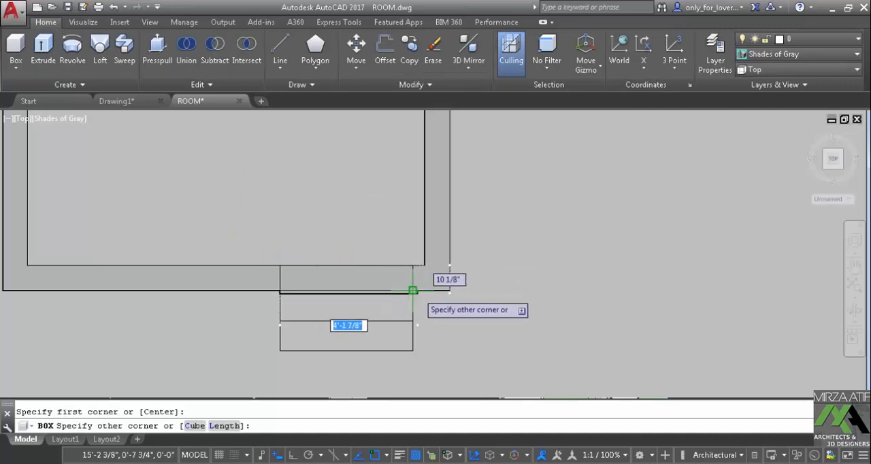
pyautogui.click(412, 291)
pyautogui.write('4')
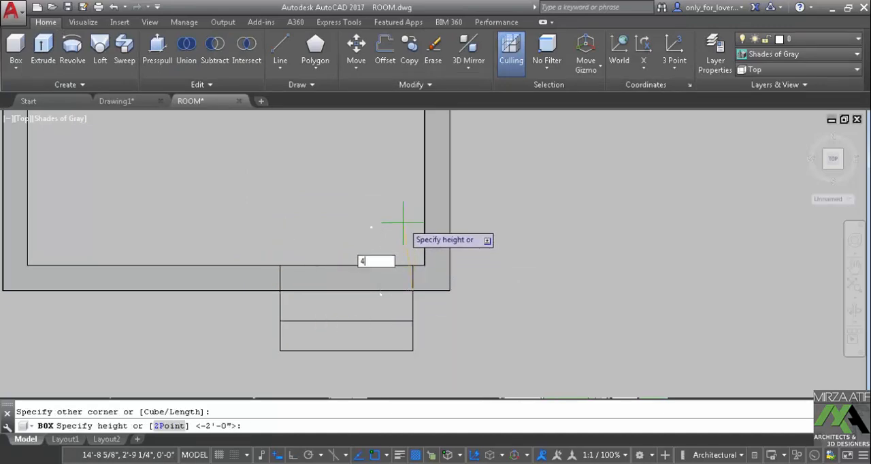
pyautogui.write("'")
pyautogui.press('Return')
pyautogui.scroll(-2, 391, 258)
pyautogui.keyDown('shift'); pyautogui.moveTo(390, 259); pyautogui.dragTo(421, 243, button='middle'); pyautogui.keyUp('shift')
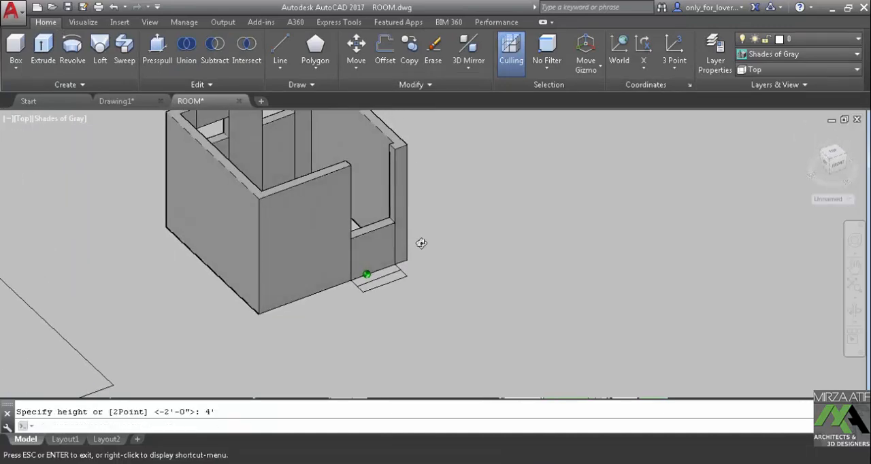
# Move the doorway box up by its upper outer corner so that its top is level with the wall tops
pyautogui.write('m')
pyautogui.press('Return')
pyautogui.scroll(3, 384, 221)
pyautogui.click(377, 232)
pyautogui.press('Return')
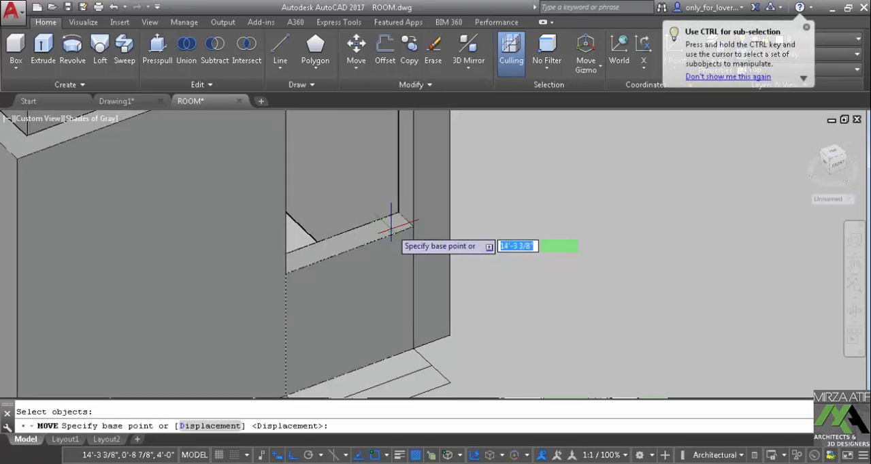
pyautogui.click(413, 227)
pyautogui.moveTo(421, 190); pyautogui.dragTo(445, 359, button='middle')
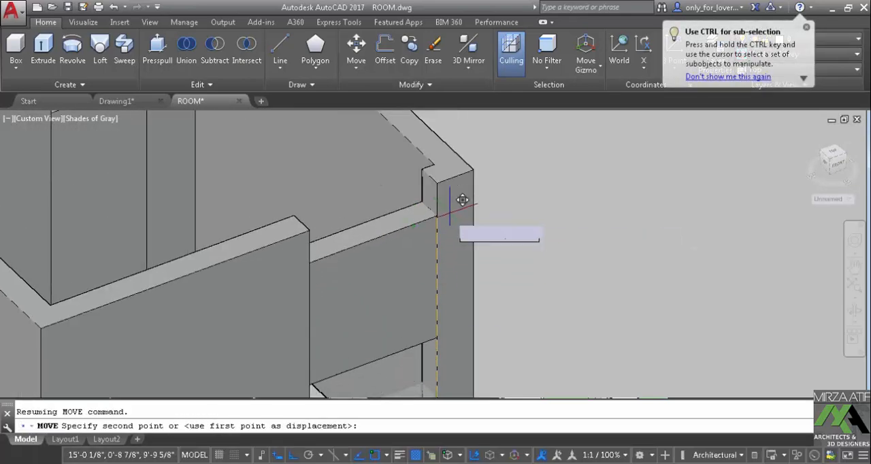
pyautogui.click(446, 174)
pyautogui.scroll(-5, 446, 174)
pyautogui.moveTo(459, 239); pyautogui.dragTo(211, 206, button='middle')
pyautogui.press('Escape')
# Create a boundary from an internal point of the separate square outline beside the room
pyautogui.keyDown('shift'); pyautogui.moveTo(190, 253); pyautogui.dragTo(473, 242, button='middle'); pyautogui.keyUp('shift')
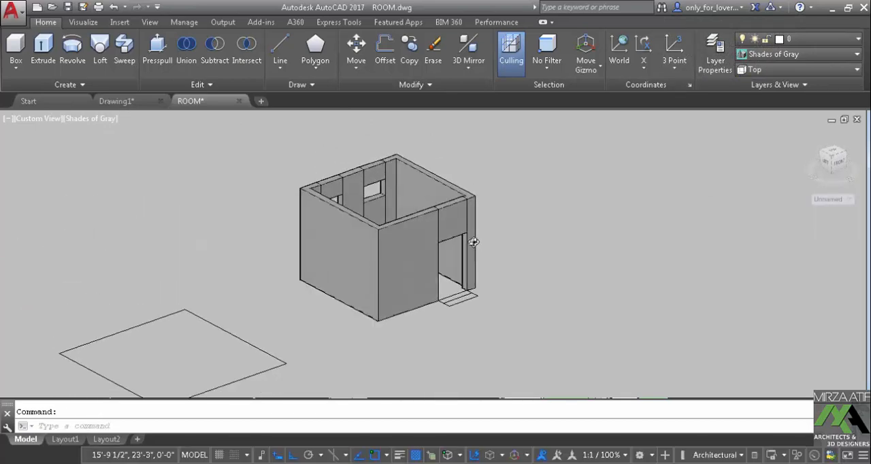
pyautogui.keyDown('shift'); pyautogui.moveTo(409, 266); pyautogui.dragTo(366, 211, button='middle'); pyautogui.keyUp('shift')
pyautogui.click(272, 288)
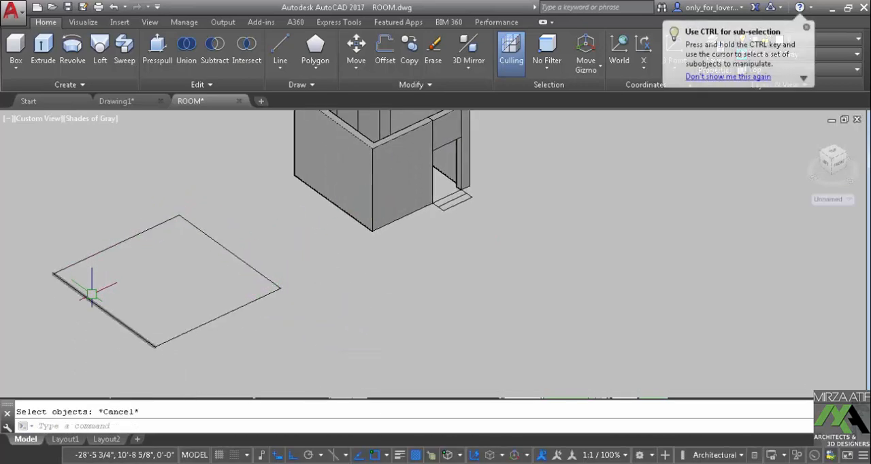
pyautogui.write('O')
pyautogui.press('Return')
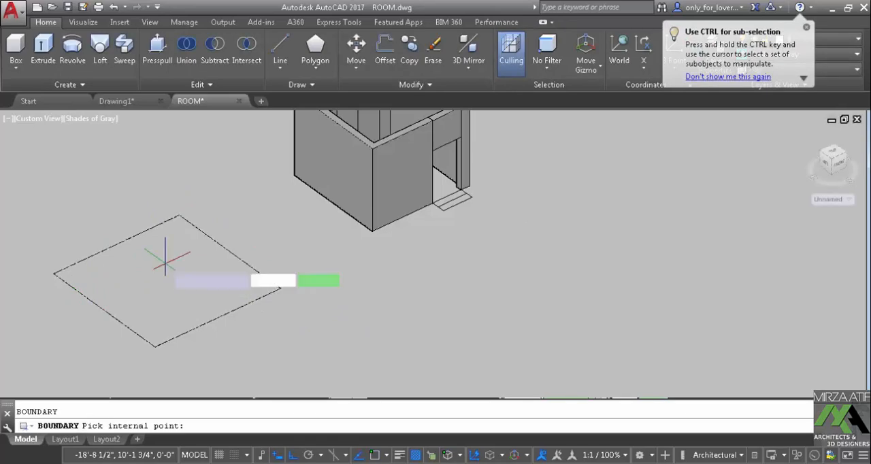
pyautogui.click(177, 255)
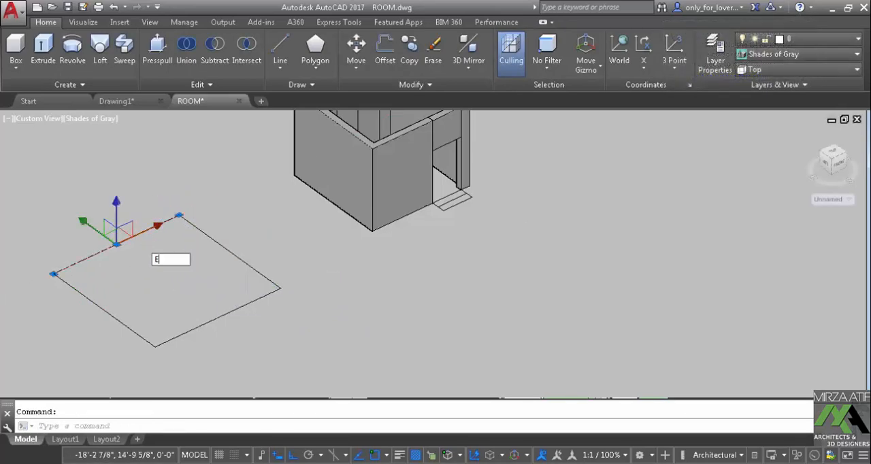
# Move the separate square outline 30' along the positive X direction so it surrounds the room
pyautogui.write('m')
pyautogui.press('Return')
pyautogui.click(269, 281)
pyautogui.press('Return')
pyautogui.click(344, 325)
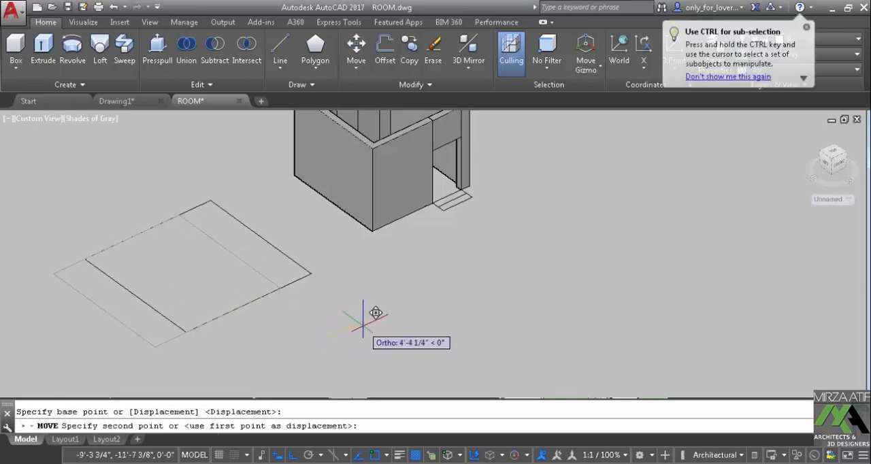
pyautogui.write('30')
pyautogui.press('Return')
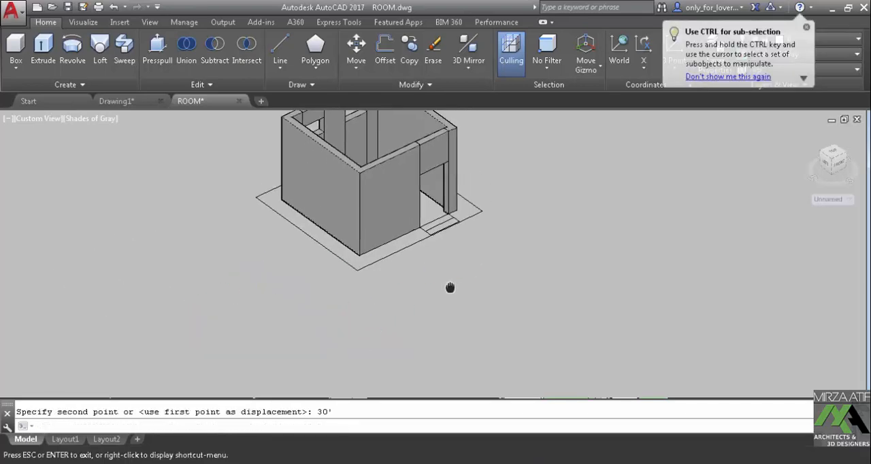
# Extrude the square outline around the room to a 6" thick slab
pyautogui.write('EXT')
pyautogui.press('Return')
pyautogui.click(476, 213)
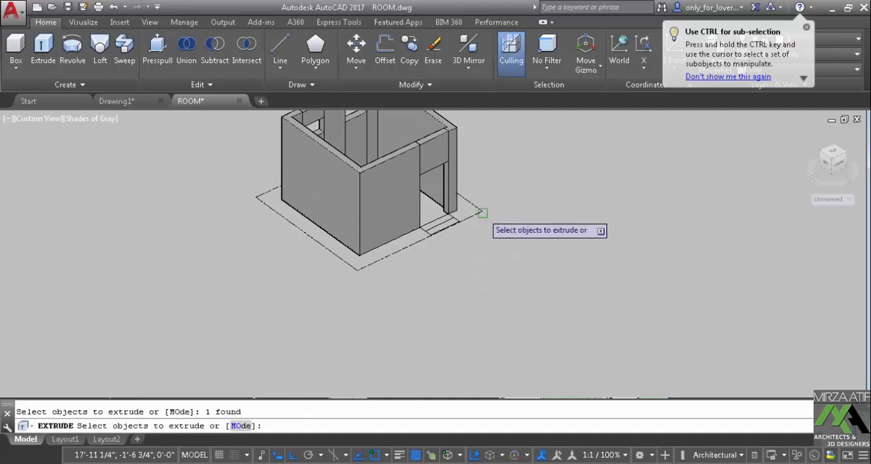
pyautogui.rightClick(510, 187)
pyautogui.click(527, 196)
pyautogui.write('6')
pyautogui.press('Return')
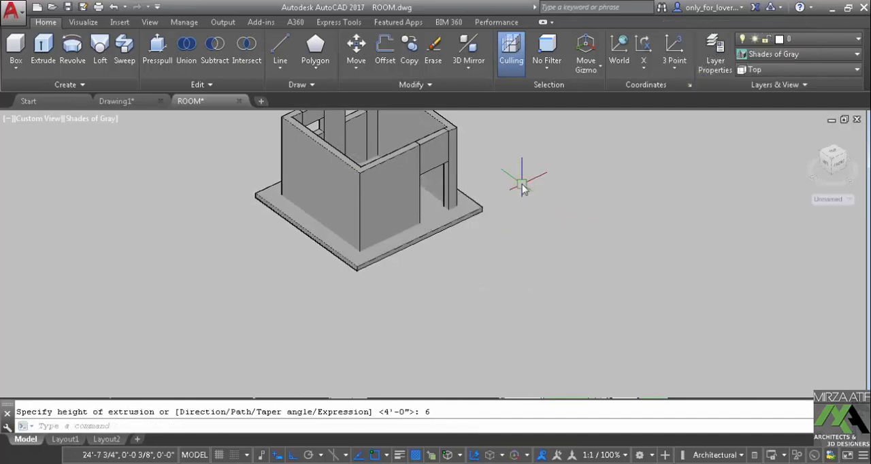
# Move the slab 11' straight up onto the tops of the walls as the roof
pyautogui.write('M')
pyautogui.press('Return')
pyautogui.click(481, 206)
pyautogui.press('Return')
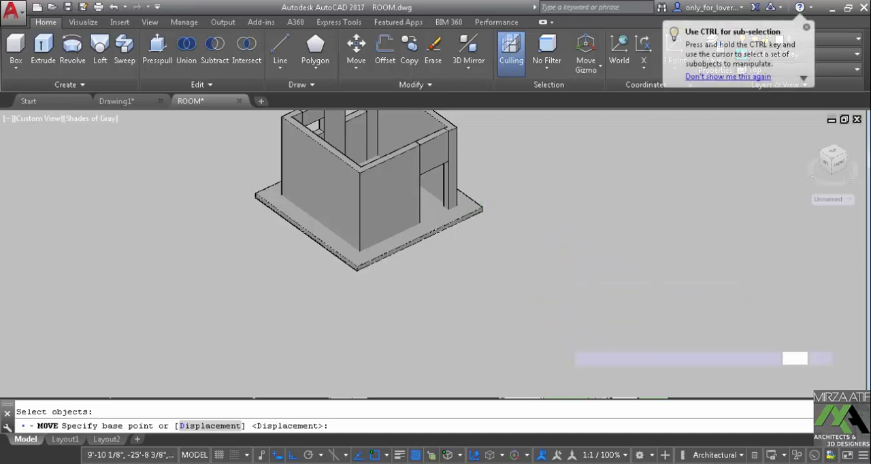
pyautogui.click(565, 339)
pyautogui.write('11')
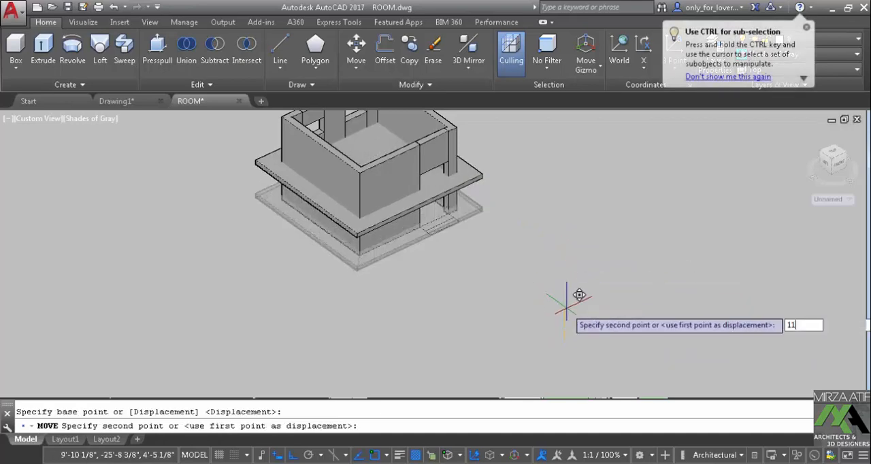
pyautogui.write("'")
pyautogui.press('Return')
# Switch the model to the Top view in the 2D Wireframe visual style
pyautogui.moveTo(515, 246); pyautogui.dragTo(463, 323, button='middle')
pyautogui.scroll(2, 415, 297)
pyautogui.keyDown('shift'); pyautogui.moveTo(462, 323); pyautogui.dragTo(457, 272, button='middle'); pyautogui.keyUp('shift')
pyautogui.scroll(3, 457, 272)
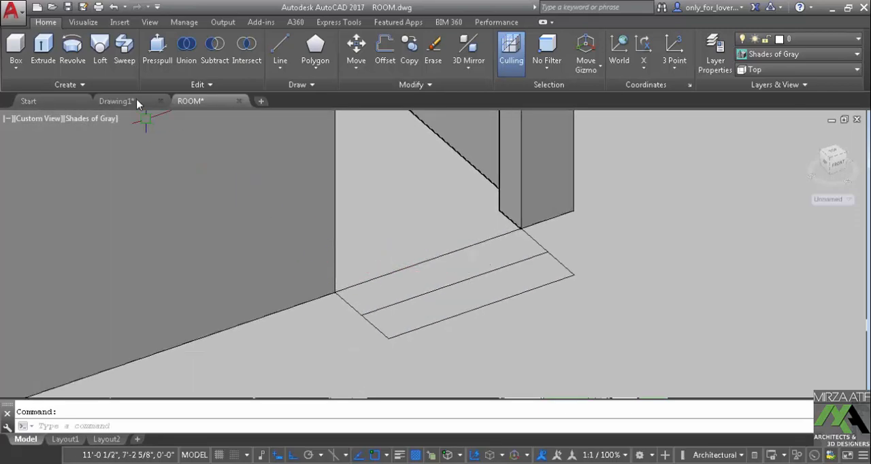
pyautogui.click(83, 22)
pyautogui.click(52, 42)
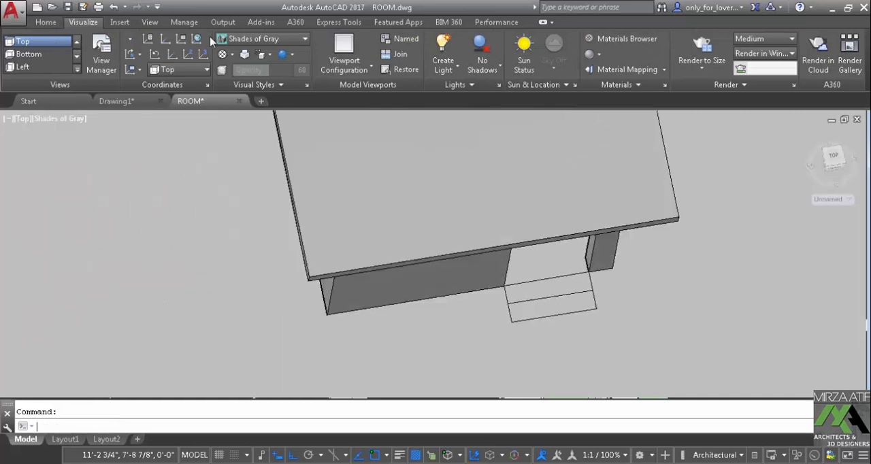
pyautogui.click(262, 39)
pyautogui.click(243, 67)
pyautogui.moveTo(385, 177); pyautogui.dragTo(348, 172, button='middle')
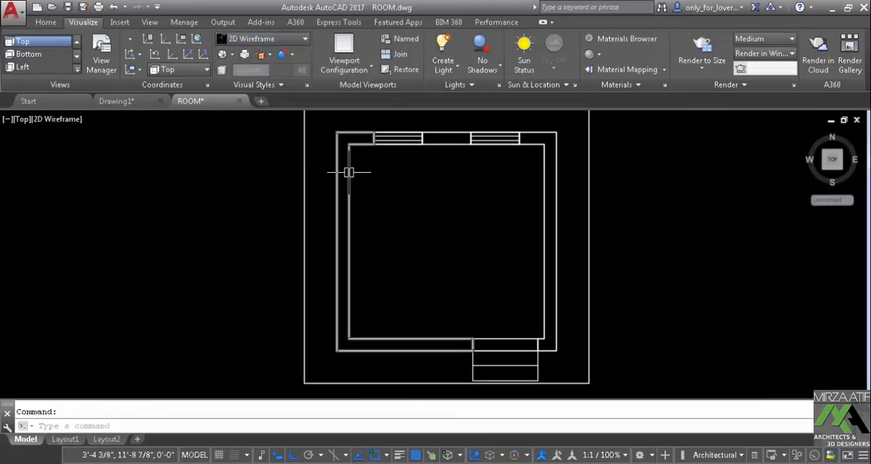
pyautogui.write('REC')
pyautogui.press('Return')
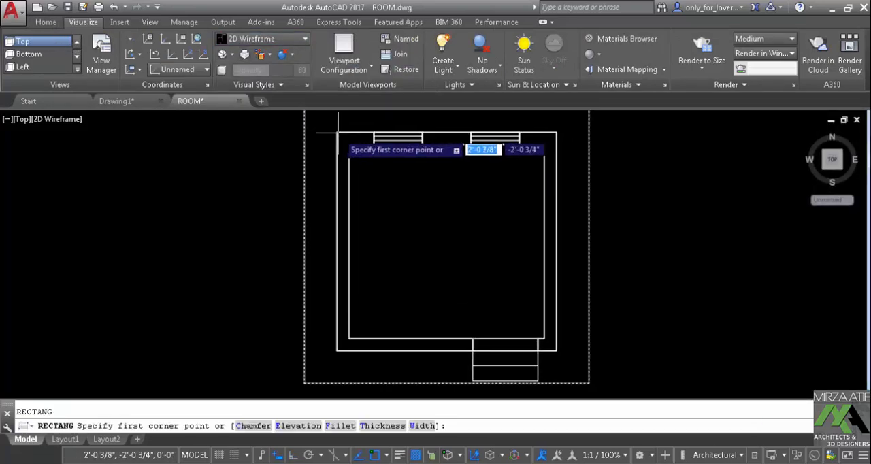
pyautogui.scroll(8, 338, 132)
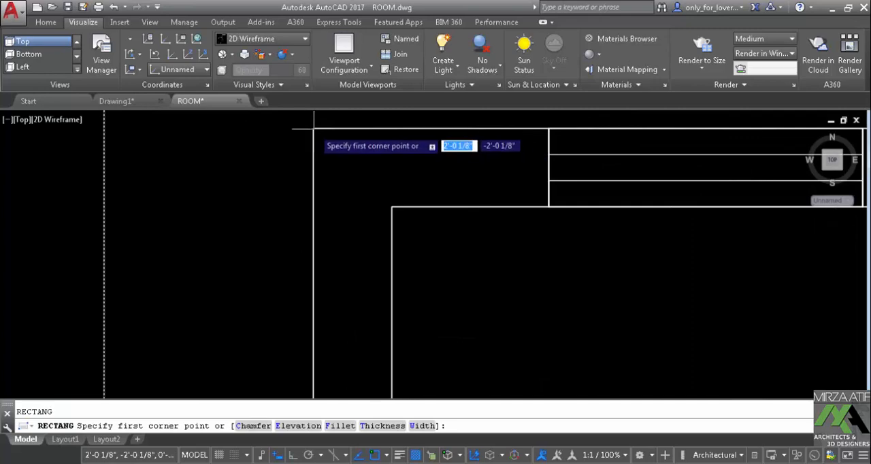
pyautogui.press('Escape')
pyautogui.scroll(-6, 314, 129)
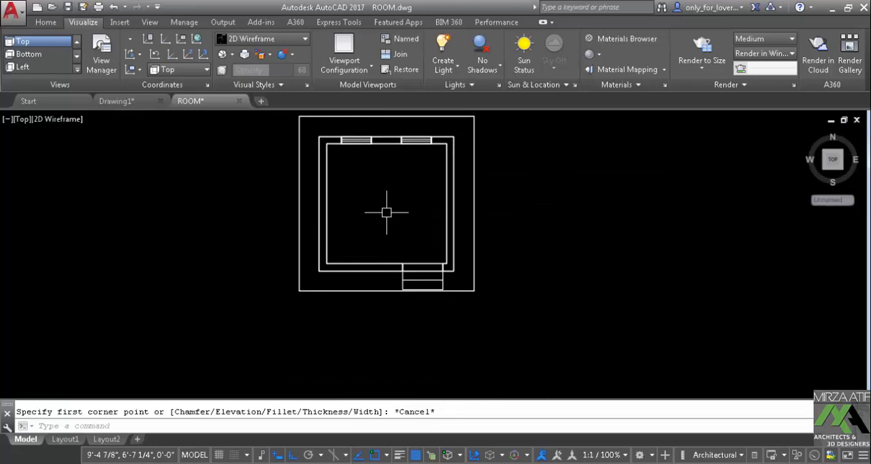
pyautogui.press('Return')
pyautogui.click(563, 306)
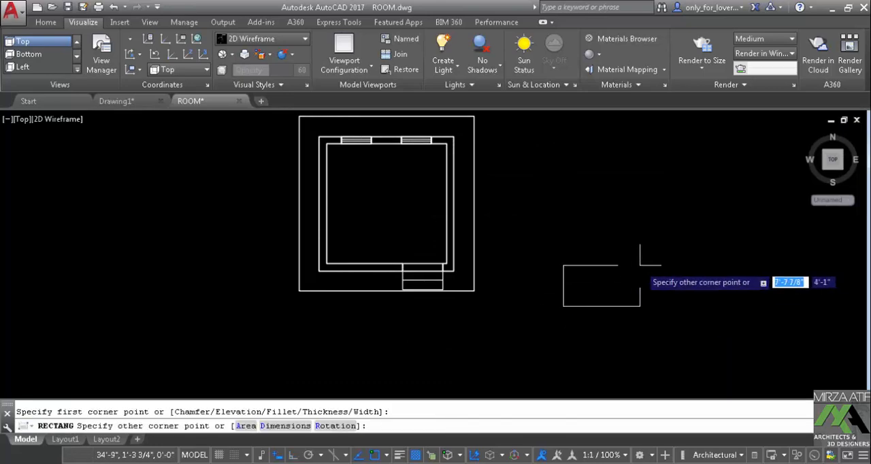
pyautogui.press('Escape')
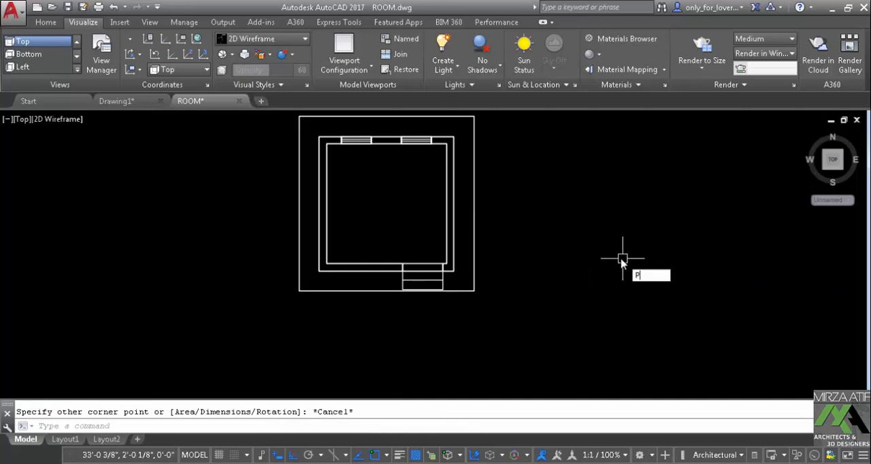
pyautogui.press('Escape')
# Measure the room's outer width along the window wall with a linear dimension, without placing it
pyautogui.write('DIMLI')
pyautogui.press('Return')
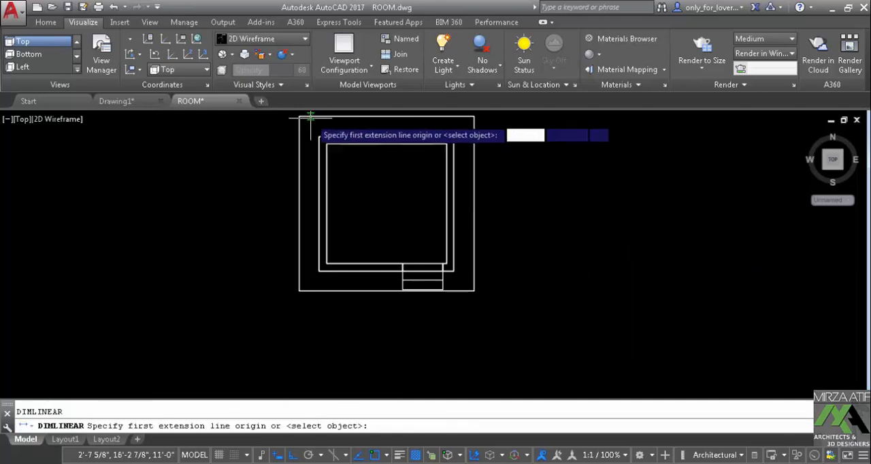
pyautogui.scroll(4, 316, 131)
pyautogui.click(322, 145)
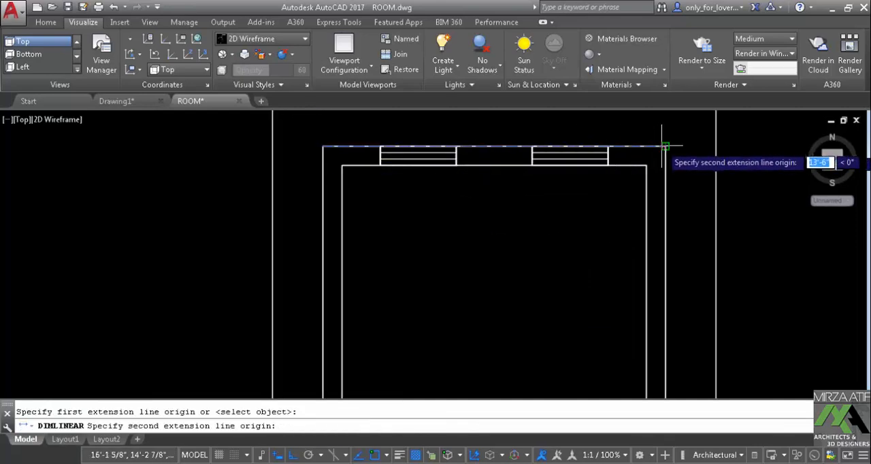
pyautogui.click(644, 146)
pyautogui.scroll(4, 502, 136)
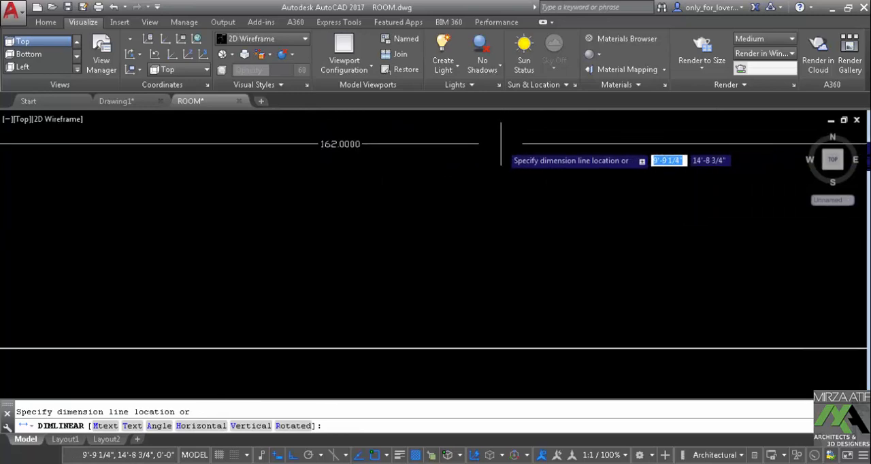
pyautogui.press('Escape')
pyautogui.scroll(-6, 453, 220)
pyautogui.moveTo(453, 219); pyautogui.dragTo(419, 193, button='middle')
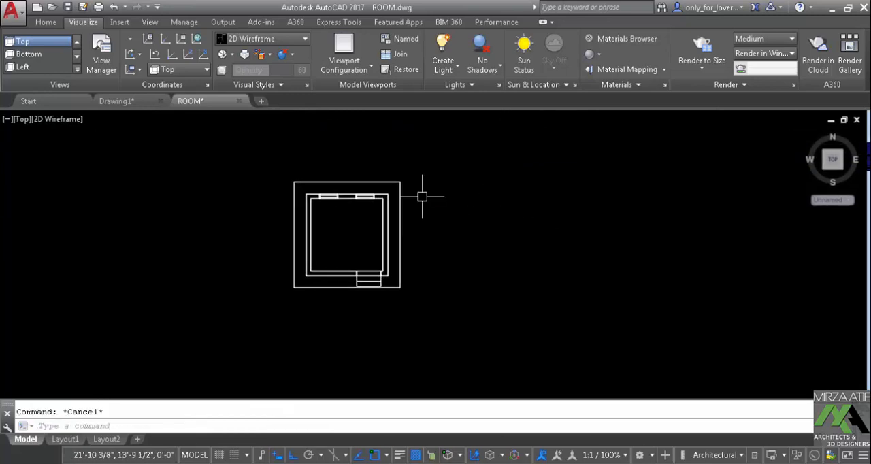
# Draw a 162 by 162 rectangle in the empty space beside the room
pyautogui.write('rec')
pyautogui.press('Return')
pyautogui.click(492, 281)
pyautogui.write('@ 162')
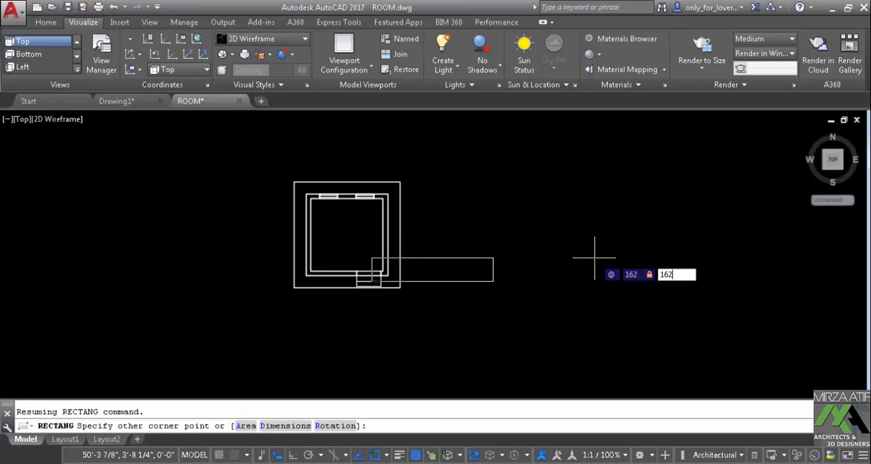
pyautogui.press('Return')
# Extrude the 162 by 162 rectangle to a height of 24
pyautogui.write('EX')
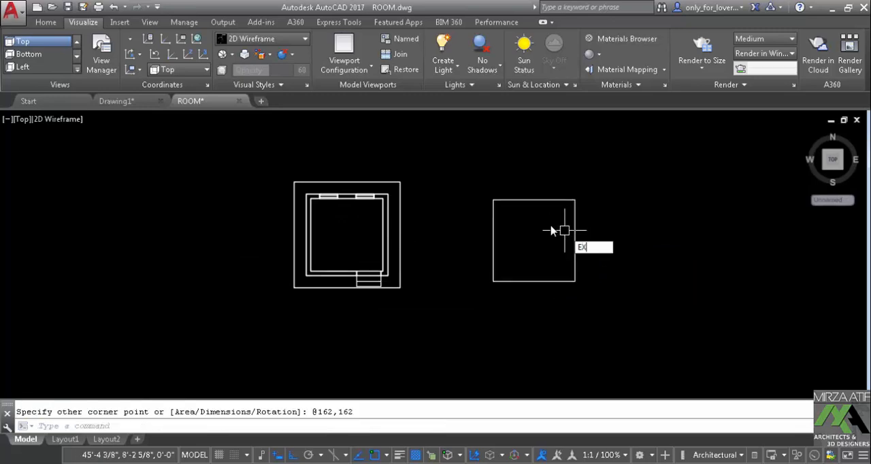
pyautogui.write('T')
pyautogui.press('Return')
pyautogui.click(512, 199)
pyautogui.rightClick(521, 175)
pyautogui.click(528, 182)
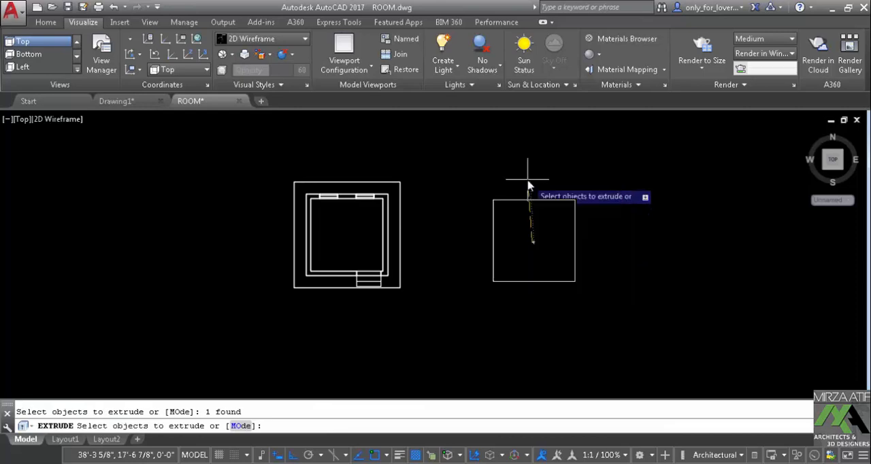
pyautogui.press('Return')
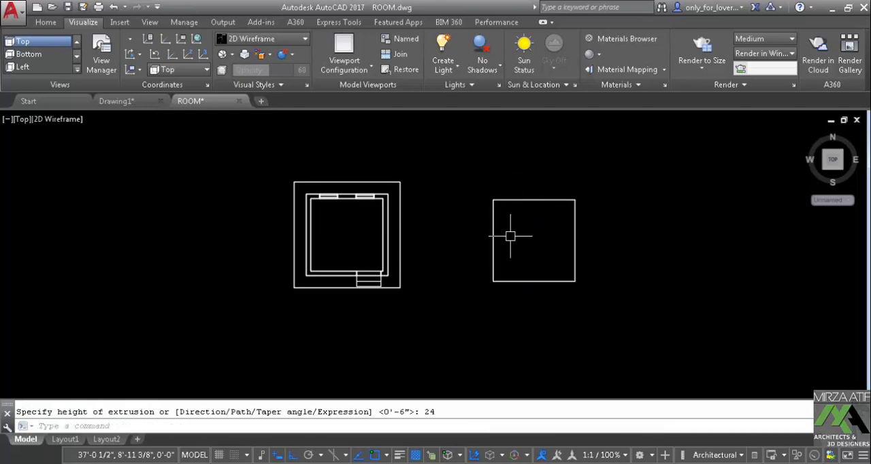
# In an orbited 3D view, move the base block by its upper front corner to the bottom outer corner of the room's walls
pyautogui.keyDown('shift'); pyautogui.moveTo(497, 280); pyautogui.dragTo(507, 204, button='middle'); pyautogui.keyUp('shift')
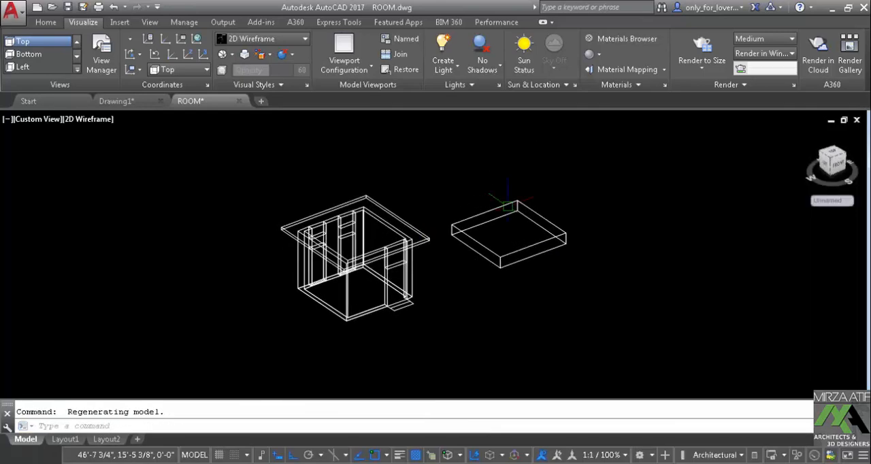
pyautogui.scroll(5, 502, 265)
pyautogui.write('m')
pyautogui.press('Return')
pyautogui.click(510, 219)
pyautogui.press('Return')
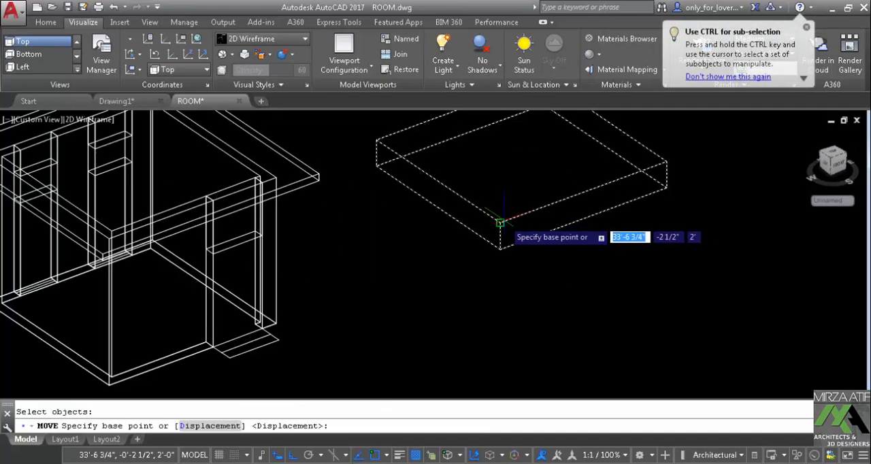
pyautogui.click(499, 220)
pyautogui.scroll(5, 299, 319)
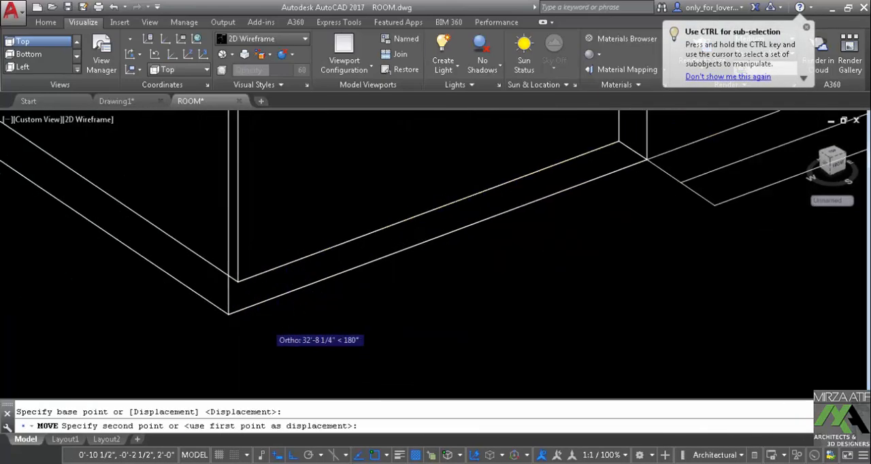
pyautogui.click(230, 314)
pyautogui.scroll(-5, 230, 314)
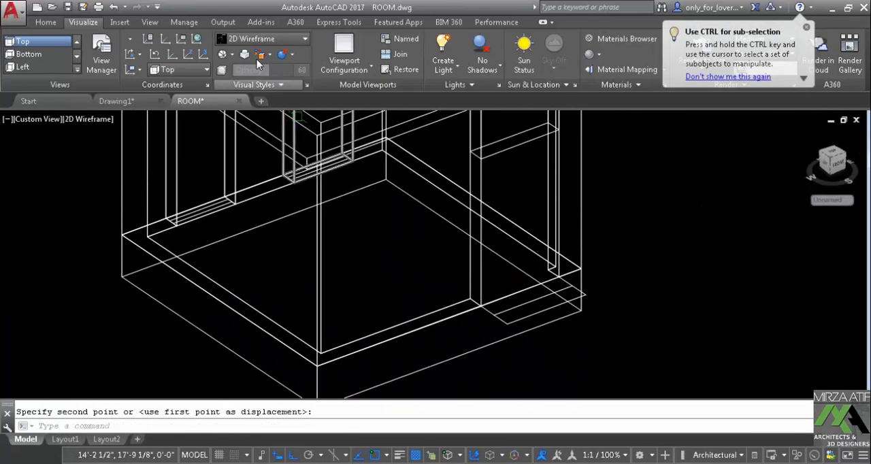
# Display the model in Shades of Gray and check the base block beneath the walls and doorway steps
pyautogui.click(265, 39)
pyautogui.click(243, 156)
pyautogui.scroll(-3, 408, 214)
pyautogui.scroll(6, 383, 253)
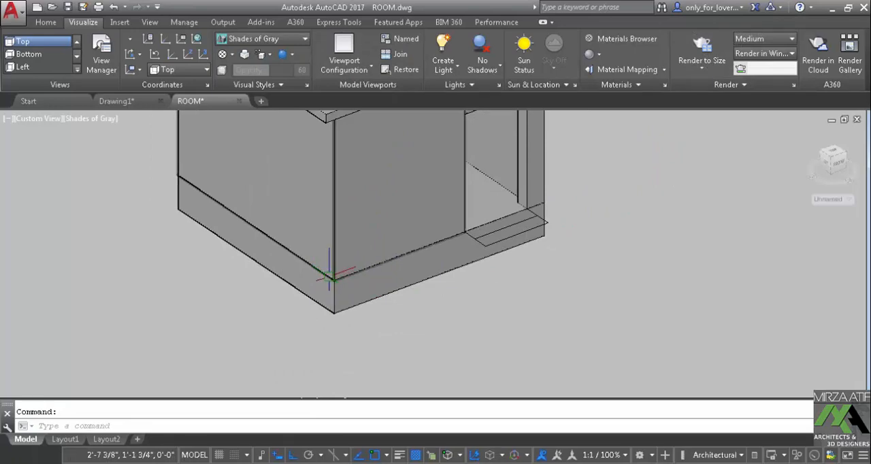
pyautogui.moveTo(512, 249); pyautogui.dragTo(478, 268, button='middle')
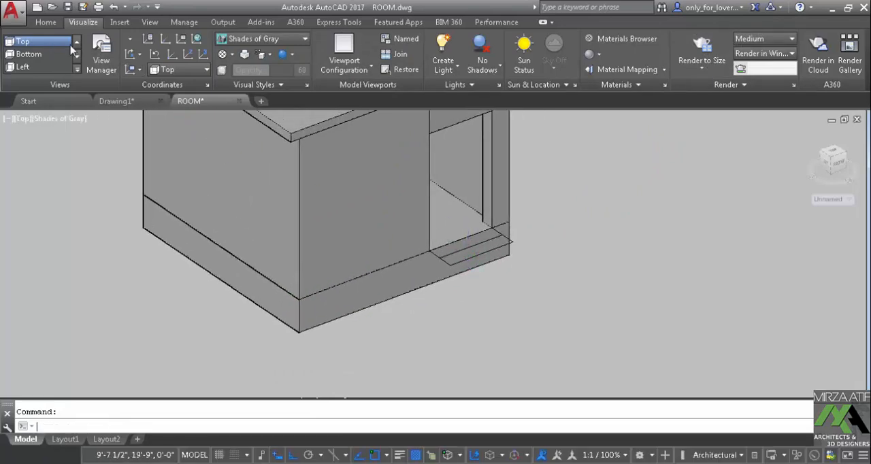
# In the Top view with 2D Wireframe, create boundaries inside the two step outlines in front of the doorway
pyautogui.click(71, 47)
pyautogui.click(262, 39)
pyautogui.click(244, 67)
pyautogui.moveTo(266, 235); pyautogui.dragTo(328, 119, button='middle')
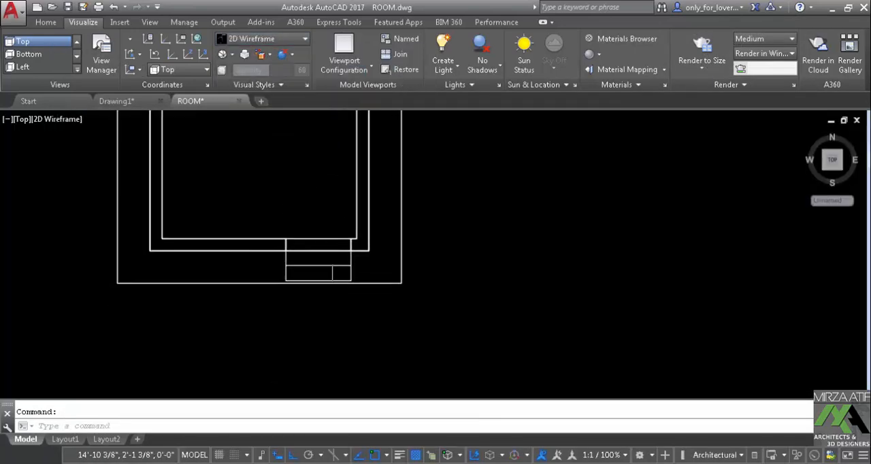
pyautogui.scroll(4, 314, 265)
pyautogui.press('Return')
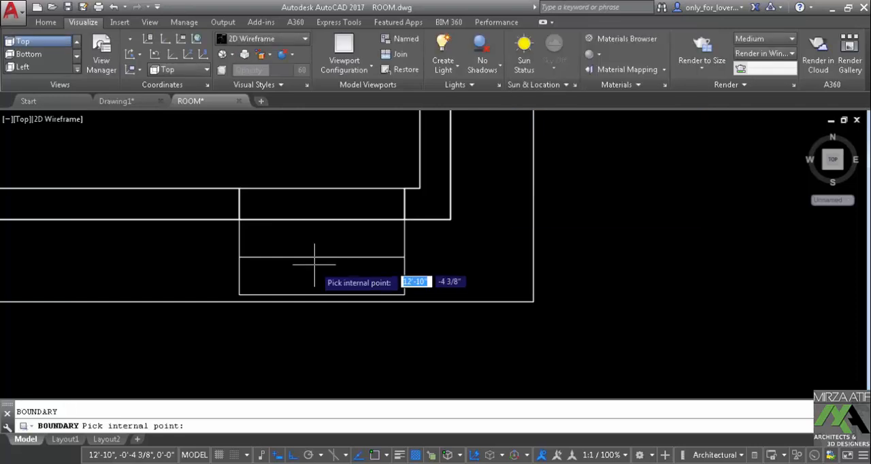
pyautogui.click(304, 272)
pyautogui.click(311, 238)
pyautogui.press('Return')
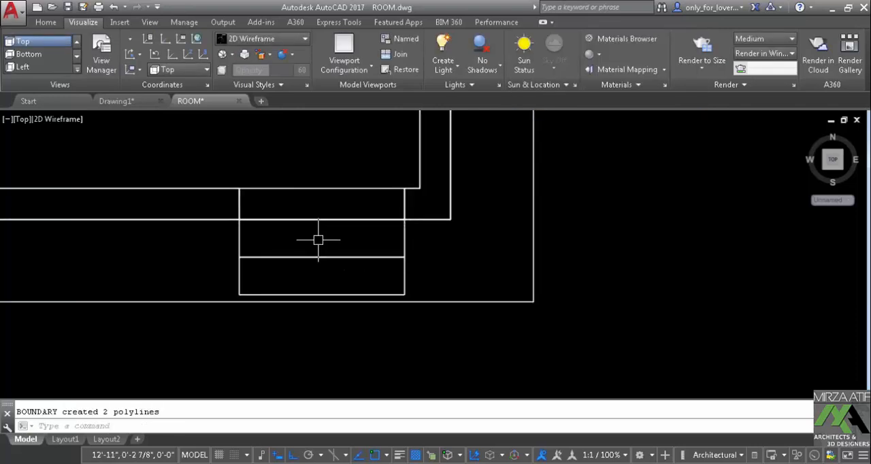
# Extrude the outer step boundary, farthest from the doorway, to a height of 8
pyautogui.write('EXT')
pyautogui.press('Return')
pyautogui.click(408, 270)
pyautogui.rightClick(448, 259)
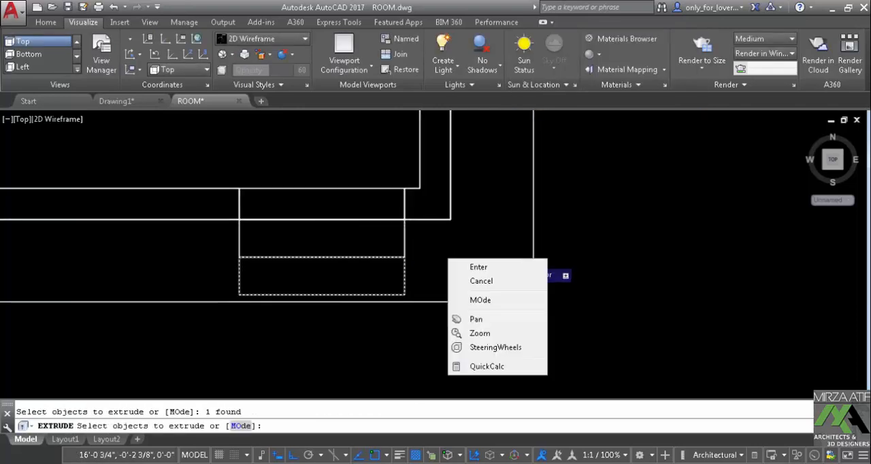
pyautogui.click(477, 268)
pyautogui.press('Return')
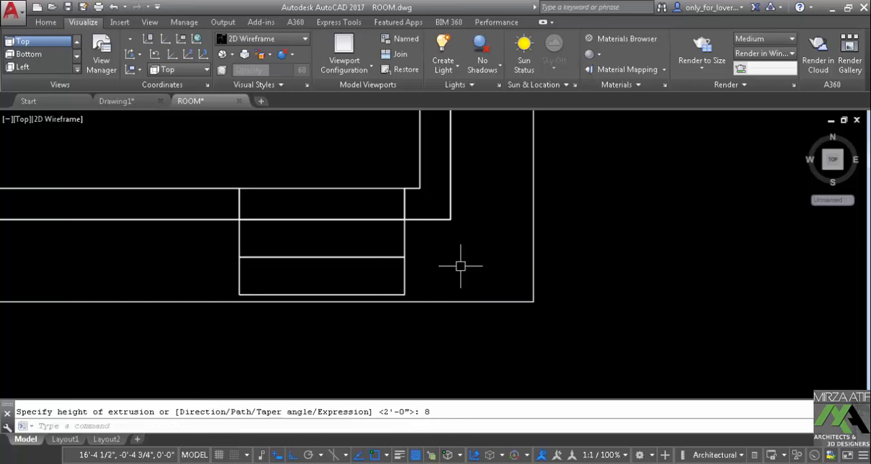
# Extrude the inner step boundary, next to the doorway, to a height of 16
pyautogui.press('Return')
pyautogui.click(408, 238)
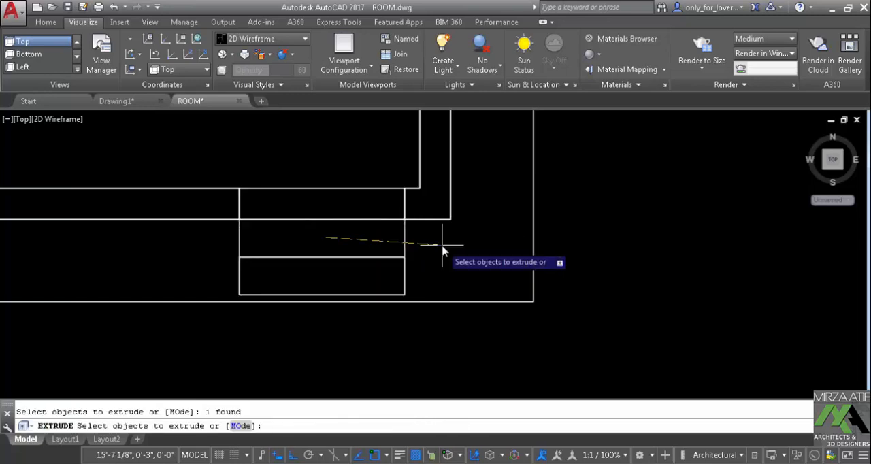
pyautogui.press('Return')
pyautogui.write('16')
pyautogui.press('Return')
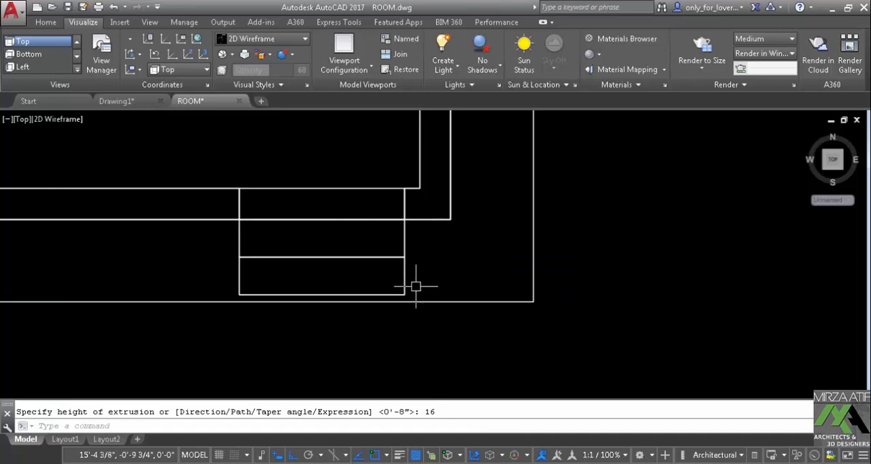
# Display the model in Shades of Gray and check the two extruded steps at the doorway in 3D
pyautogui.keyDown('shift'); pyautogui.moveTo(358, 293); pyautogui.dragTo(340, 266, button='middle'); pyautogui.keyUp('shift')
pyautogui.click(260, 41)
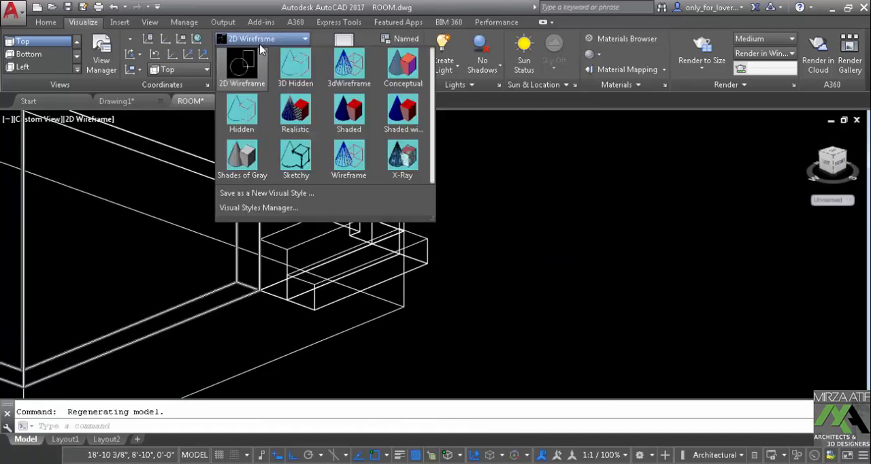
pyautogui.click(250, 147)
pyautogui.scroll(-2, 343, 264)
pyautogui.moveTo(344, 264); pyautogui.dragTo(367, 223, button='middle')
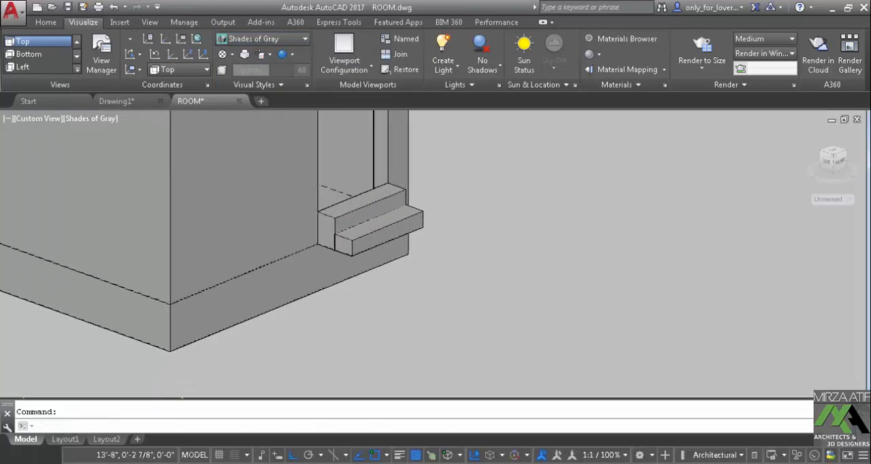
# Move both extruded doorway steps straight down by 24 so they sit alongside the base block
pyautogui.press('Return')
pyautogui.click(426, 213)
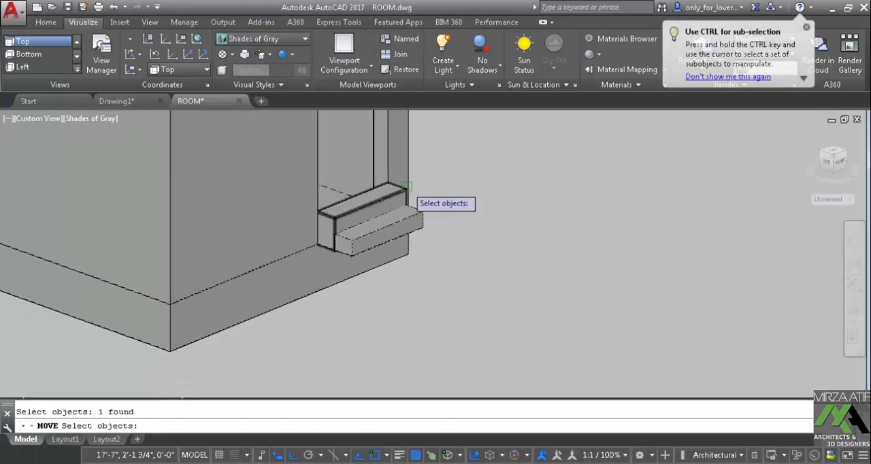
pyautogui.press('Return')
pyautogui.click(486, 198)
pyautogui.write('24')
pyautogui.press('Return')
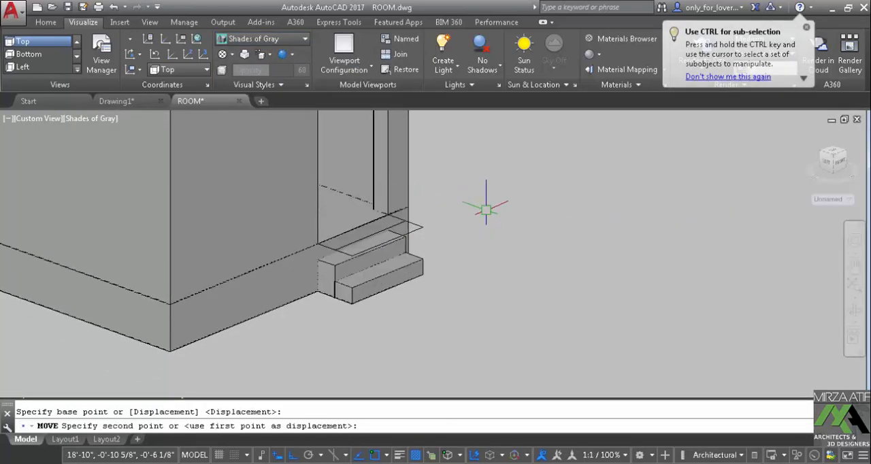
# Check the lowered steps and the whole room model in 3D, and return to the Top view with 2D Wireframe
pyautogui.keyDown('shift'); pyautogui.moveTo(426, 302); pyautogui.dragTo(497, 264, button='middle'); pyautogui.keyUp('shift')
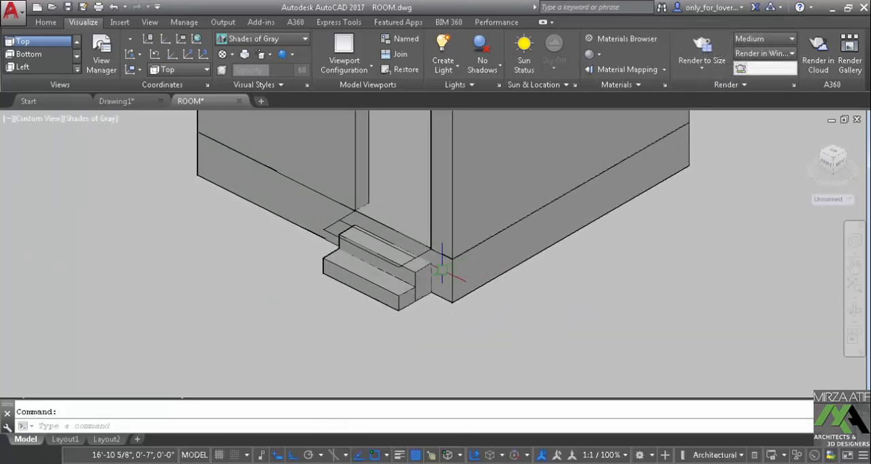
pyautogui.scroll(2, 432, 275)
pyautogui.scroll(-5, 381, 225)
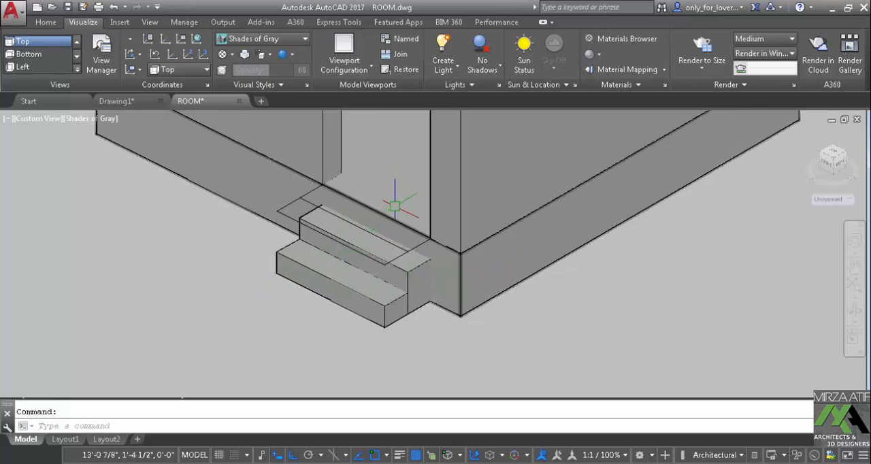
pyautogui.keyDown('shift'); pyautogui.moveTo(383, 235); pyautogui.dragTo(480, 294, button='middle'); pyautogui.keyUp('shift')
pyautogui.scroll(-5, 479, 293)
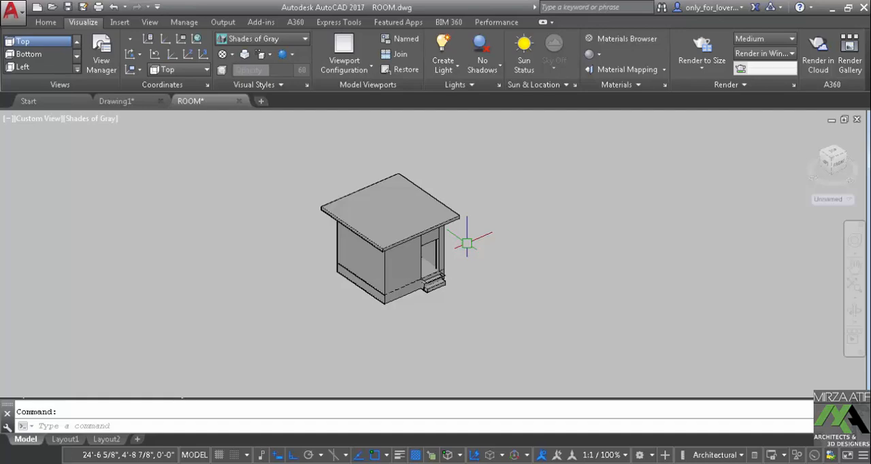
pyautogui.click(269, 42)
pyautogui.click(242, 83)
pyautogui.click(56, 46)
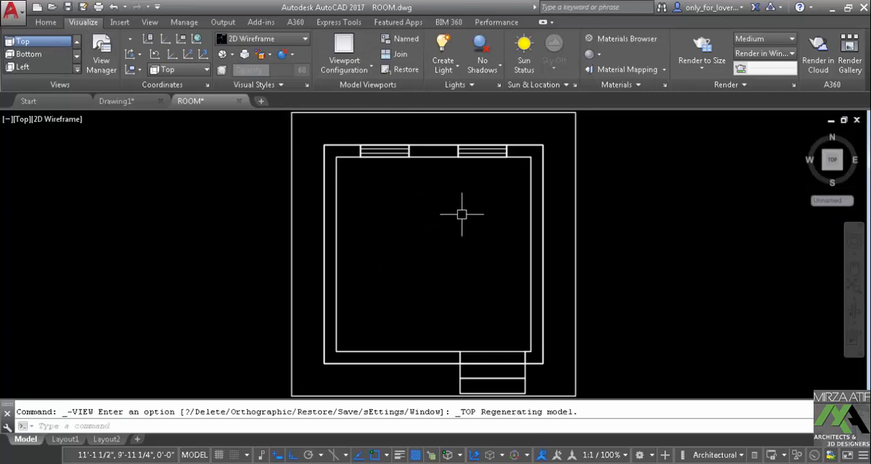
# Save the drawing under the new name ROOM_3D in the Tasks folder as an AutoCAD 2013 drawing
pyautogui.click(83, 7)
pyautogui.click(412, 357)
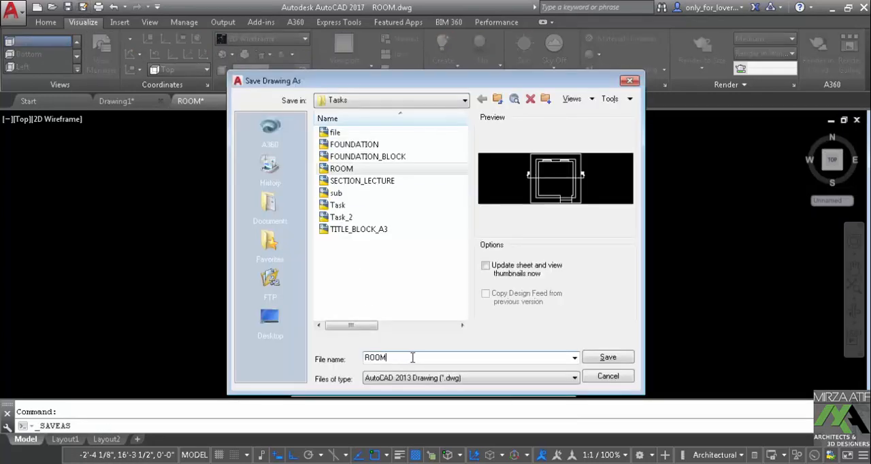
pyautogui.write('_3D')
pyautogui.click(599, 359)
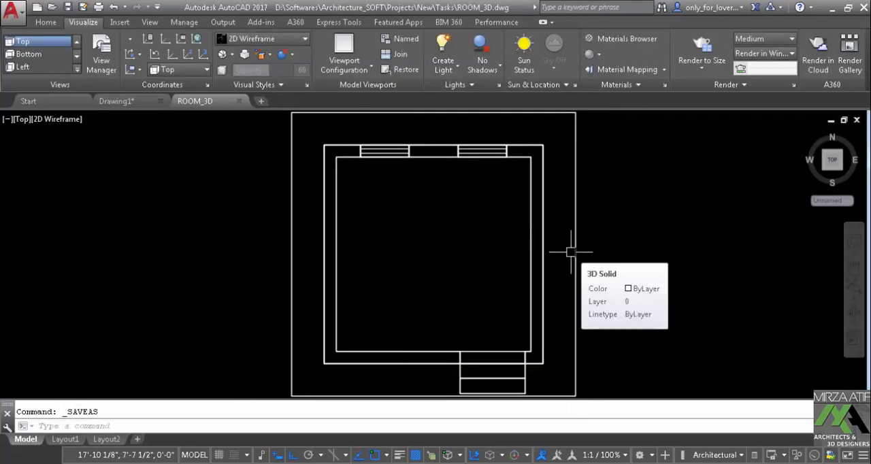
# Close the ROOM_3D drawing and exit the program without saving Drawing1
pyautogui.click(857, 120)
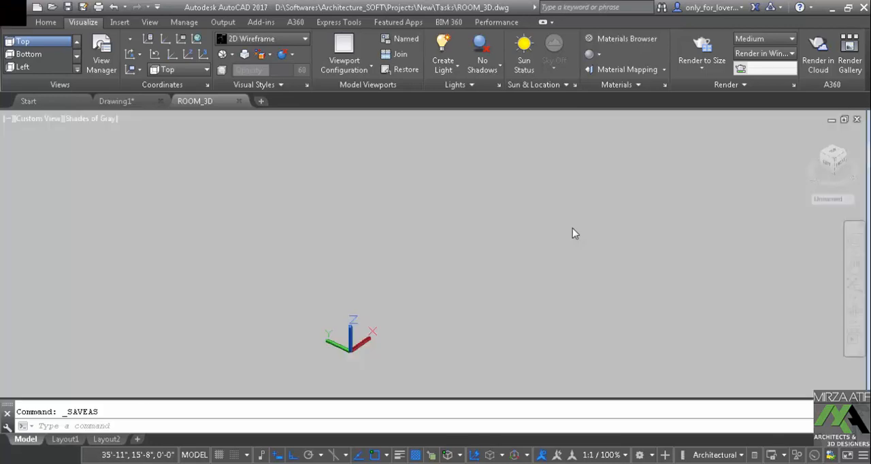
pyautogui.click(862, 7)
pyautogui.click(457, 265)
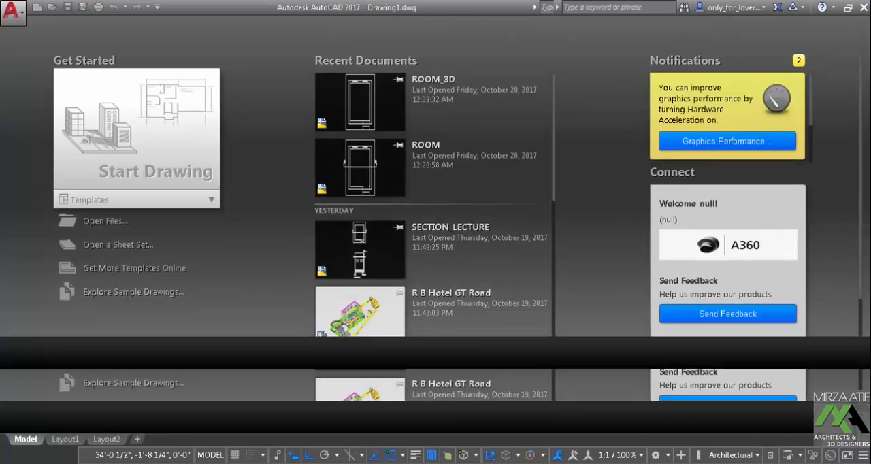